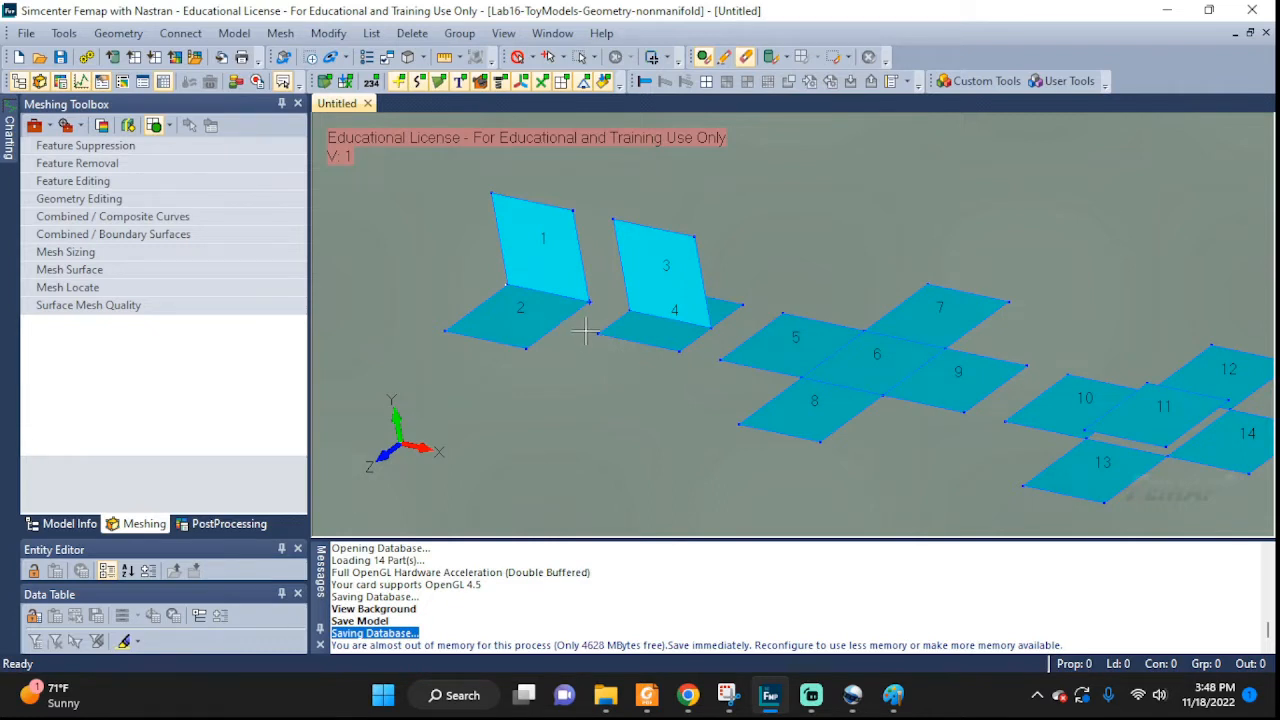
- Join surfaces 1 and 2 with NonManifold Add, using a tolerance of 1.3e-3 and Incremental Checking, and regenerate the view
ctrl+middle_drag(579, 338, 693, 447)
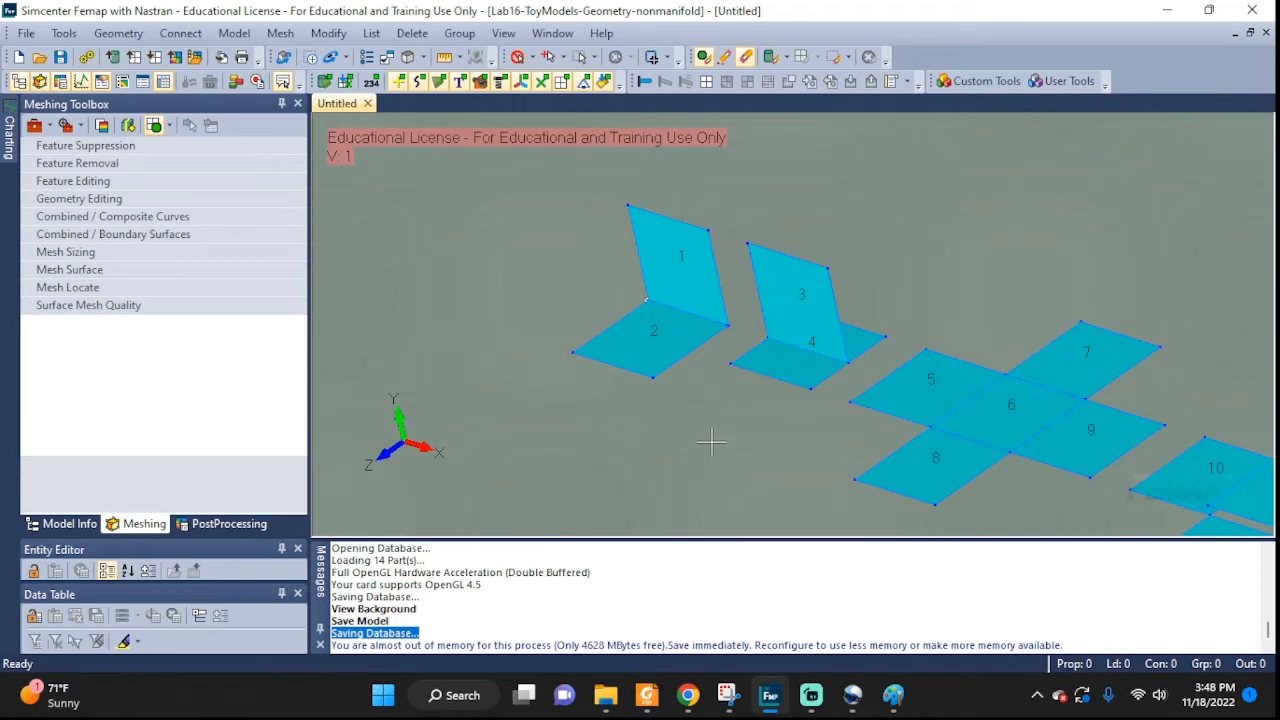
click(118, 36)
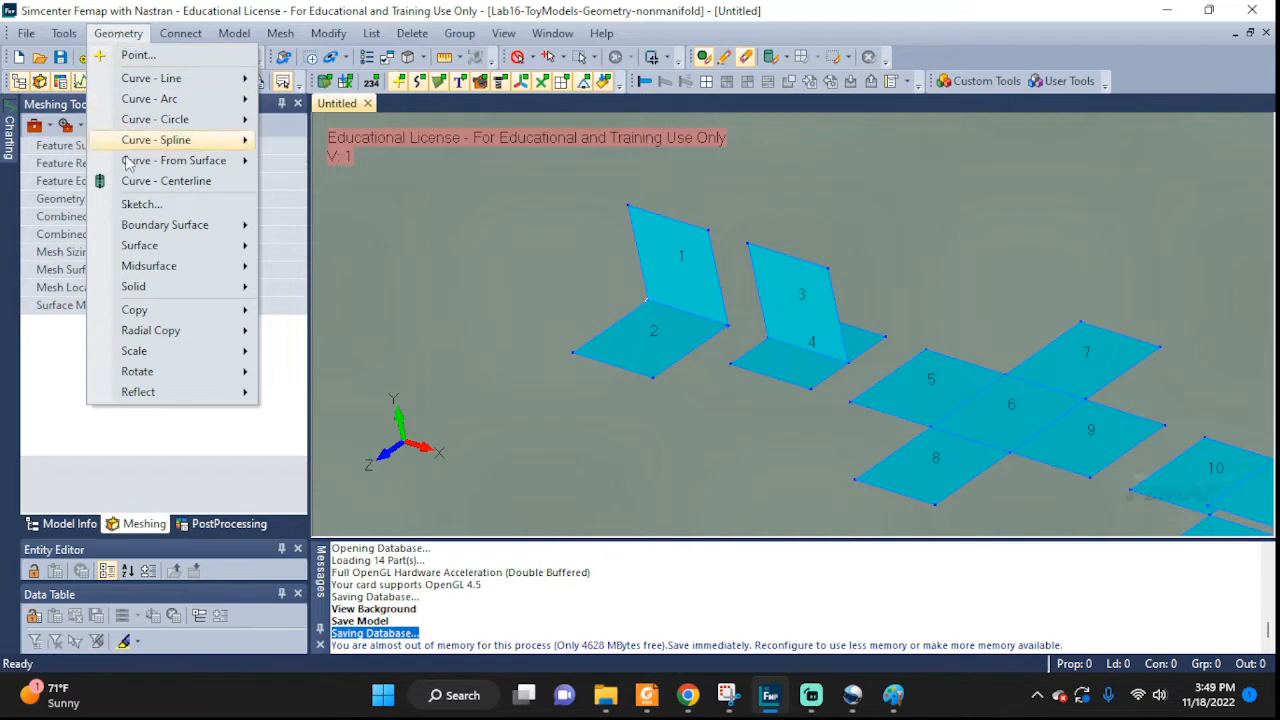
mouse_move(167, 247)
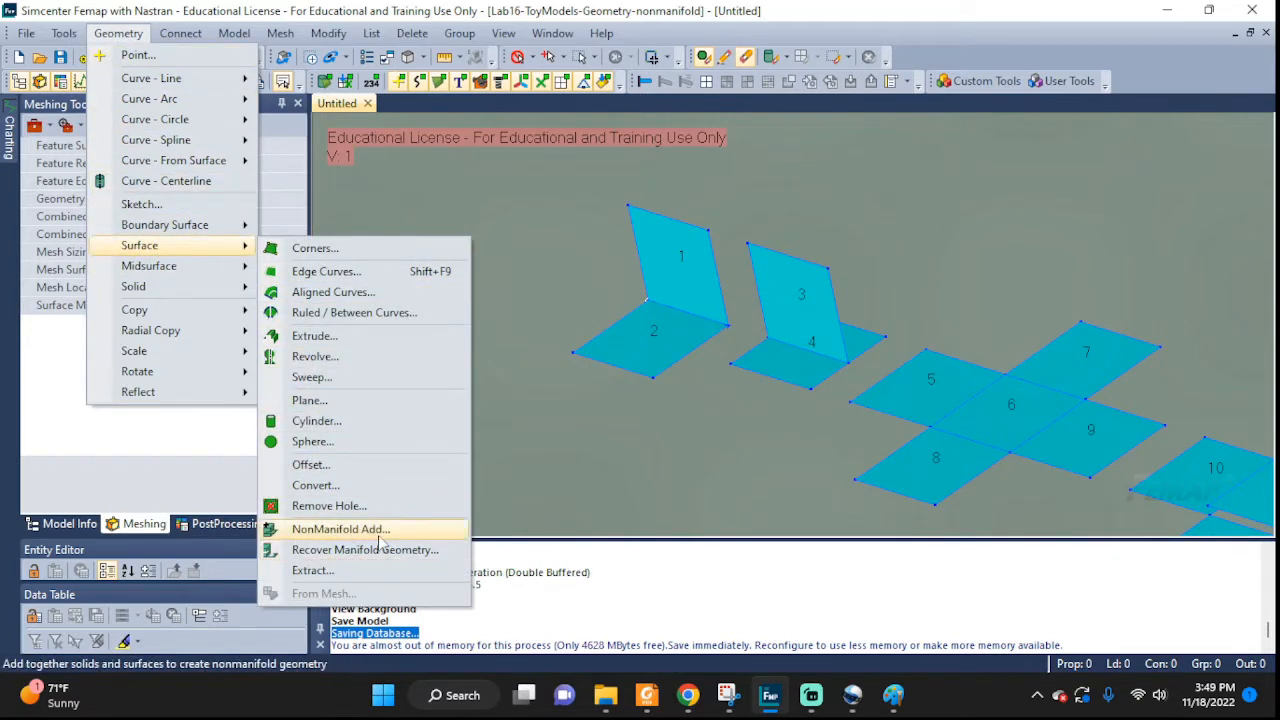
click(340, 529)
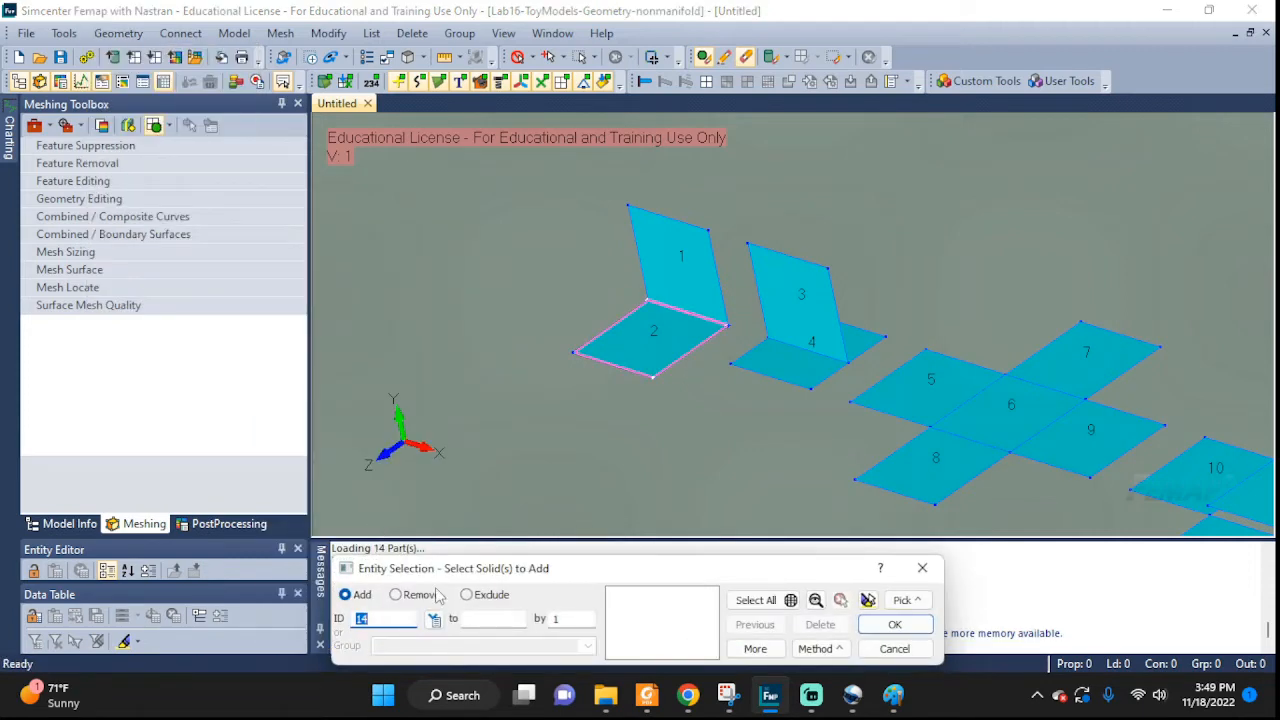
click(655, 335)
click(693, 298)
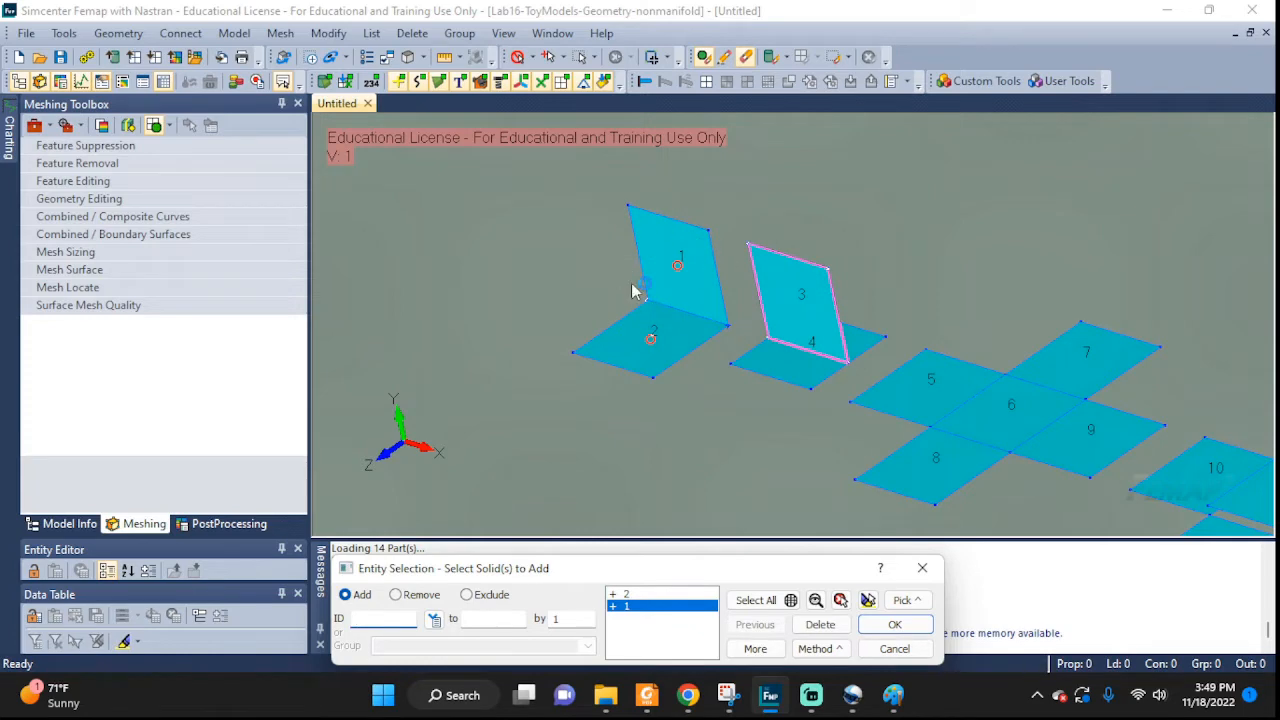
scroll(700, 340, up, 3)
middle_drag(706, 358, 748, 352)
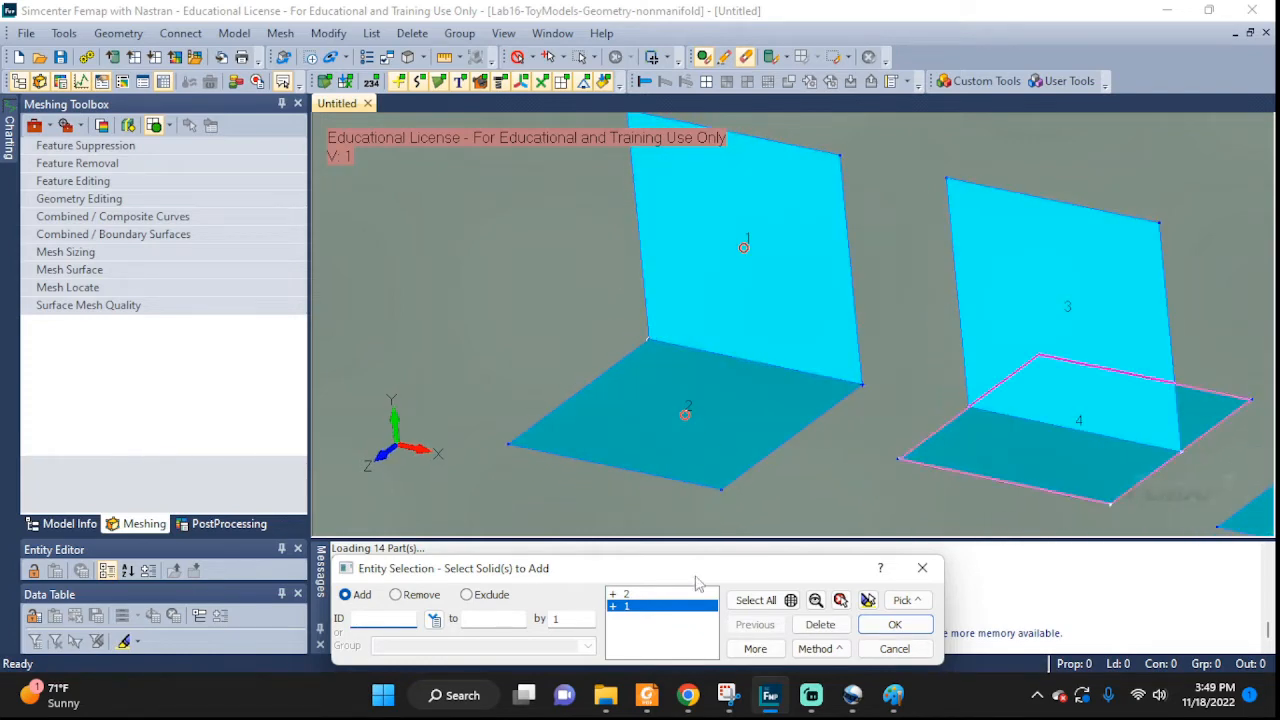
click(890, 626)
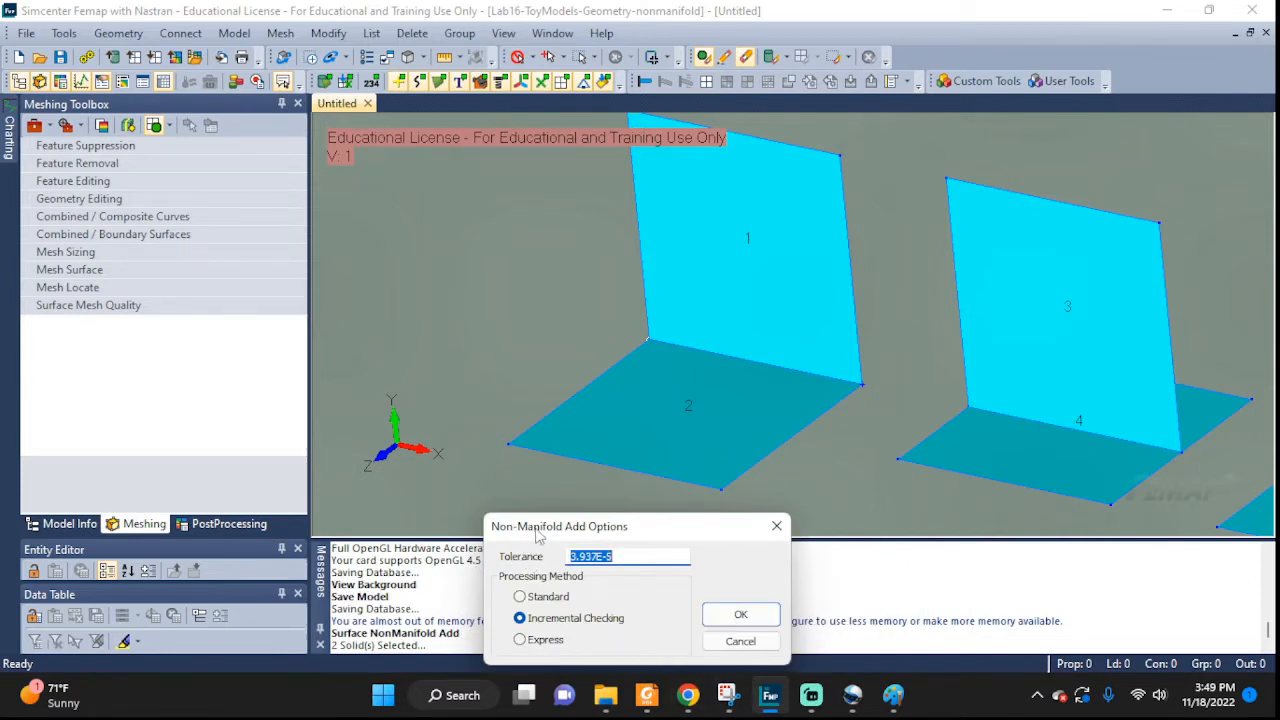
text(1.3e-3)
click(718, 620)
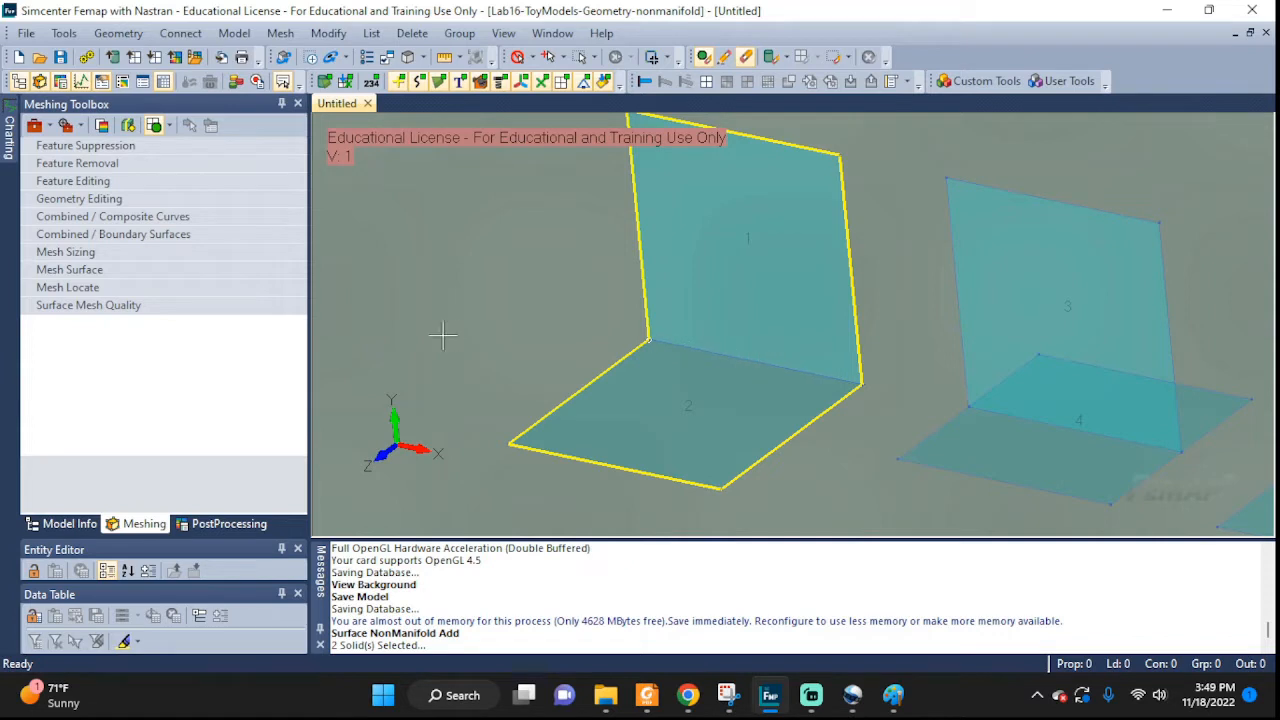
key(ctrl+g)
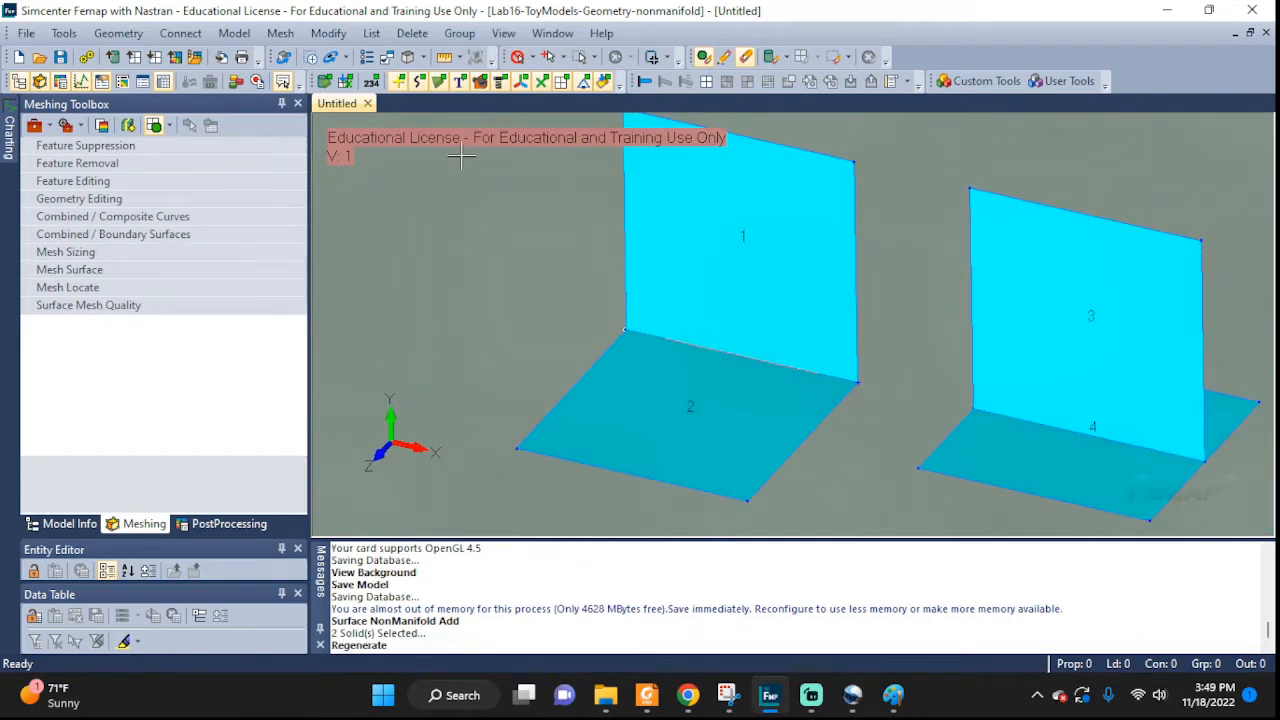
- Set the mesh size on the vertical surface 1 to an element size of 0.166667
click(281, 33)
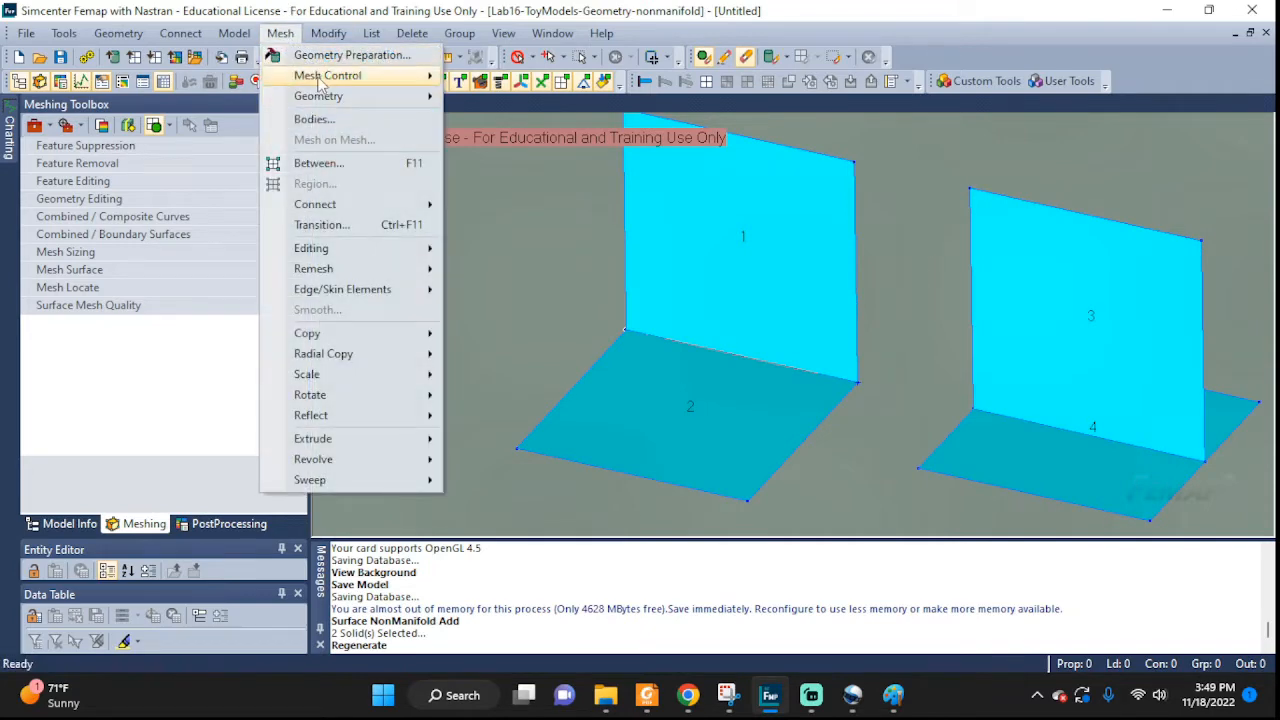
mouse_move(380, 76)
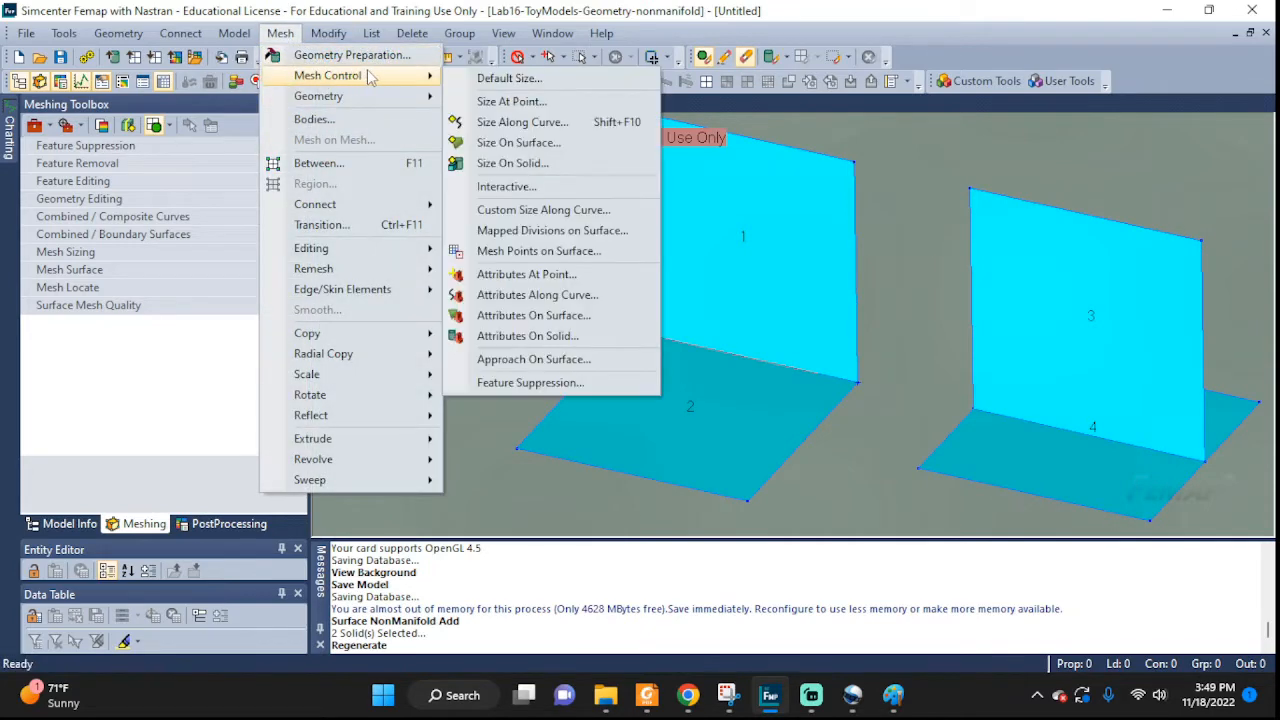
click(485, 144)
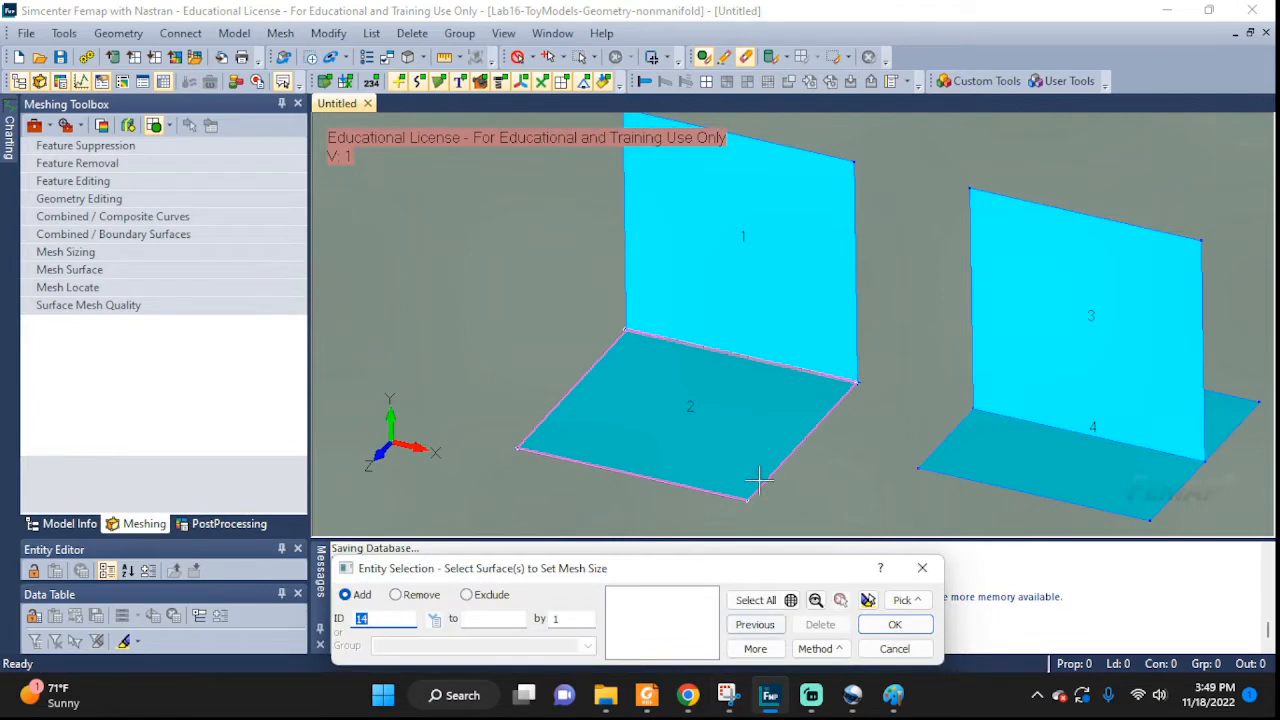
click(895, 625)
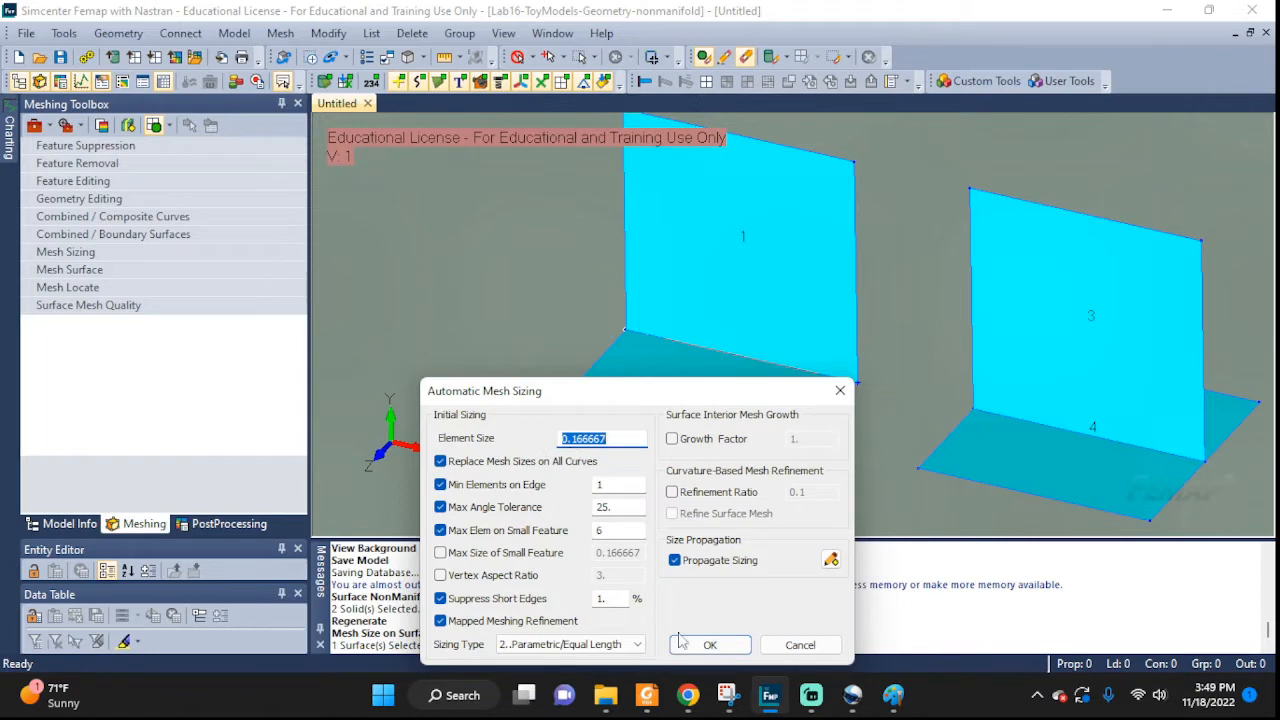
click(686, 648)
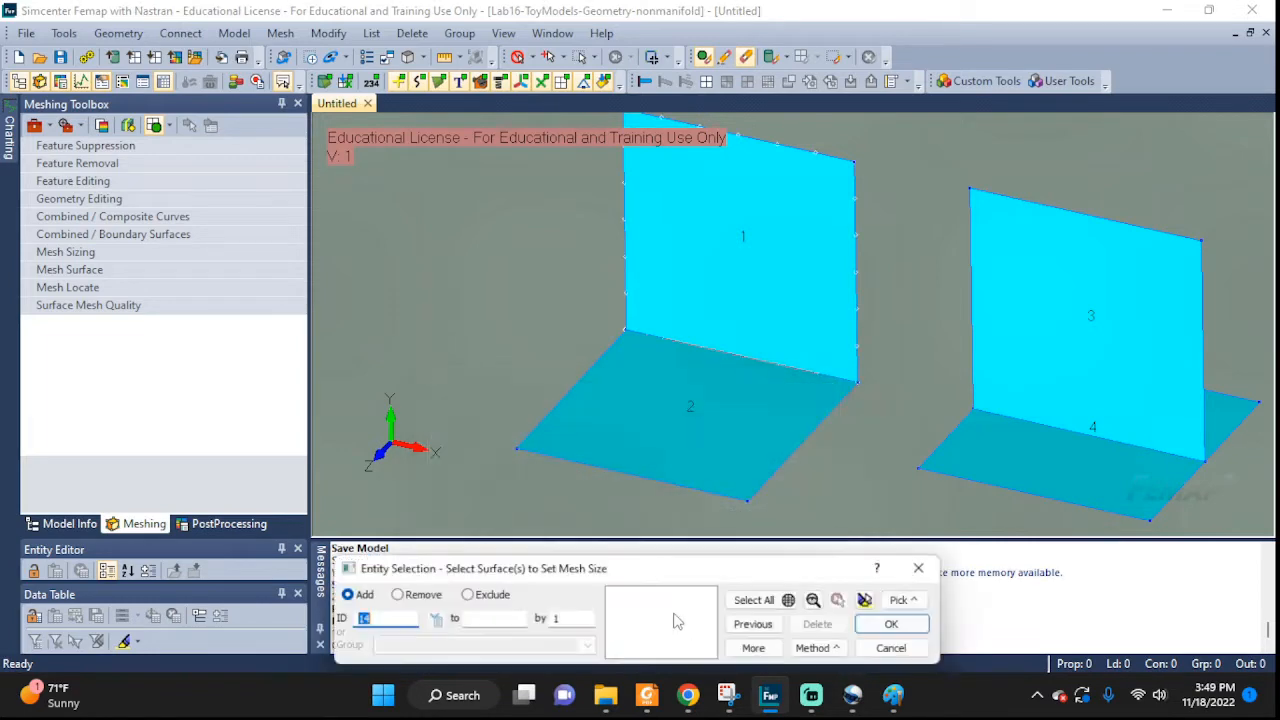
- Set the mesh size on the horizontal surface 2 to an element size of 0.25 and finish mesh sizing
click(709, 437)
click(868, 627)
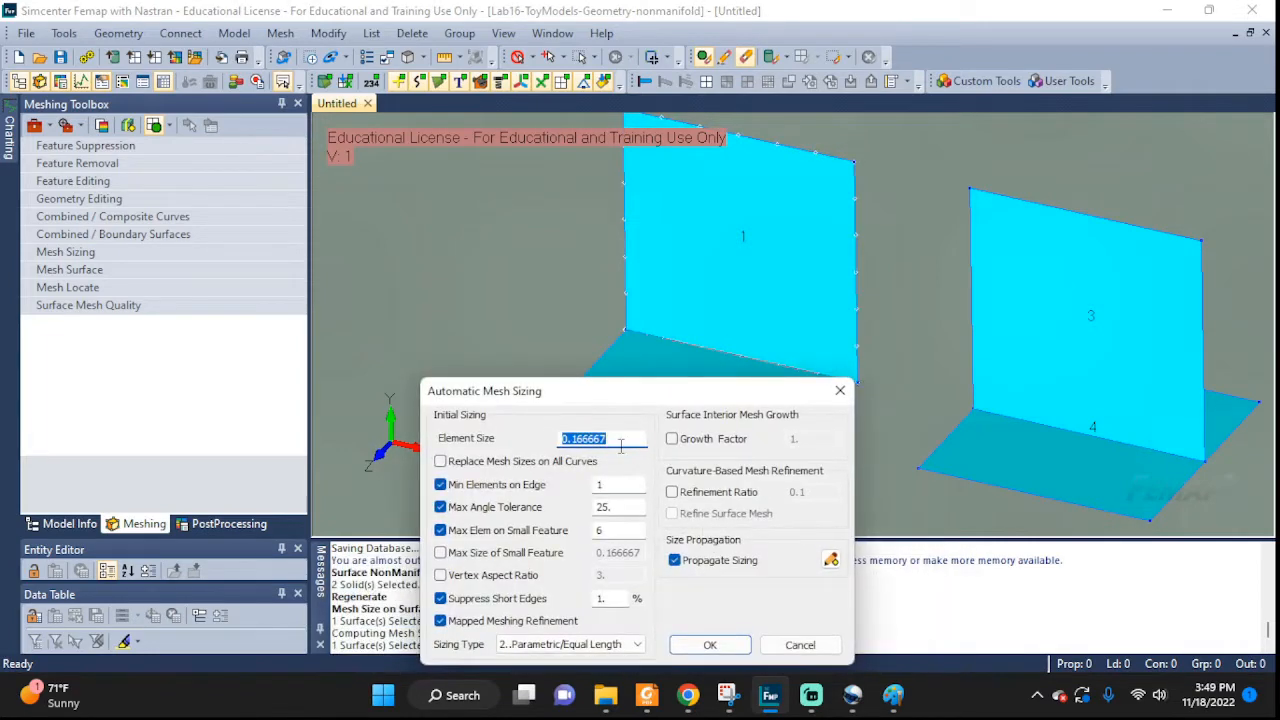
text(0.25)
click(700, 645)
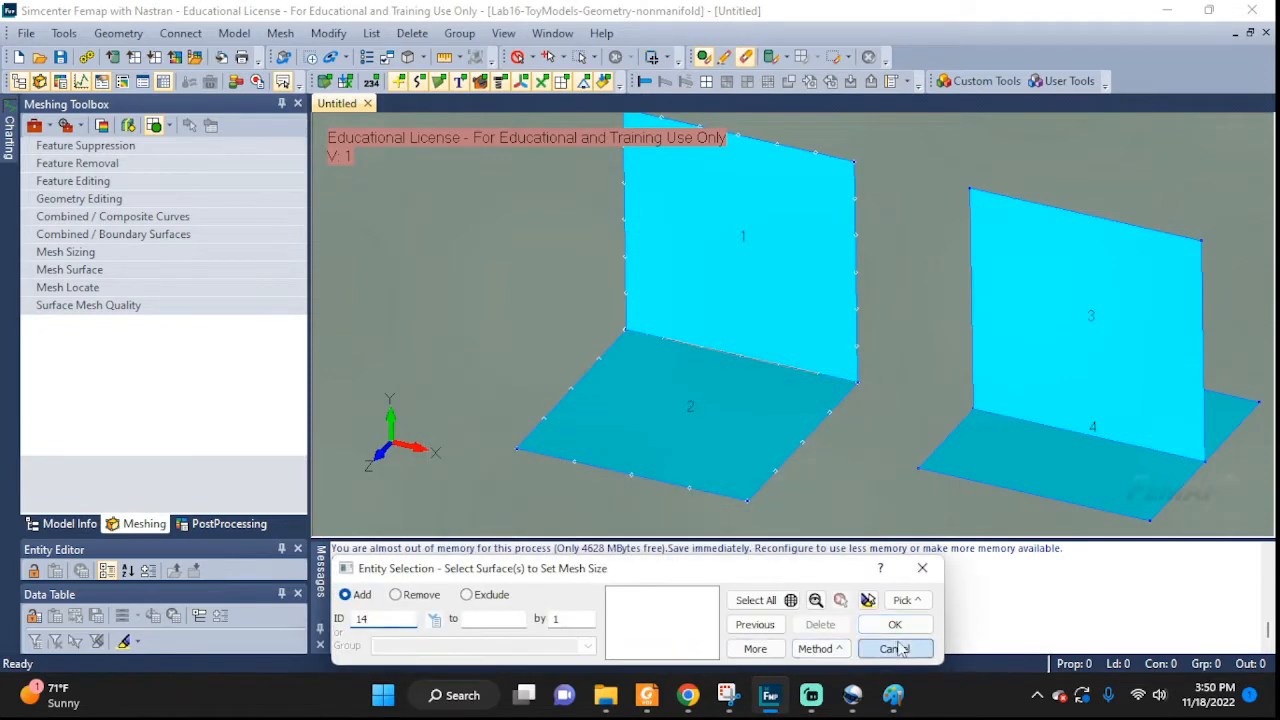
click(891, 645)
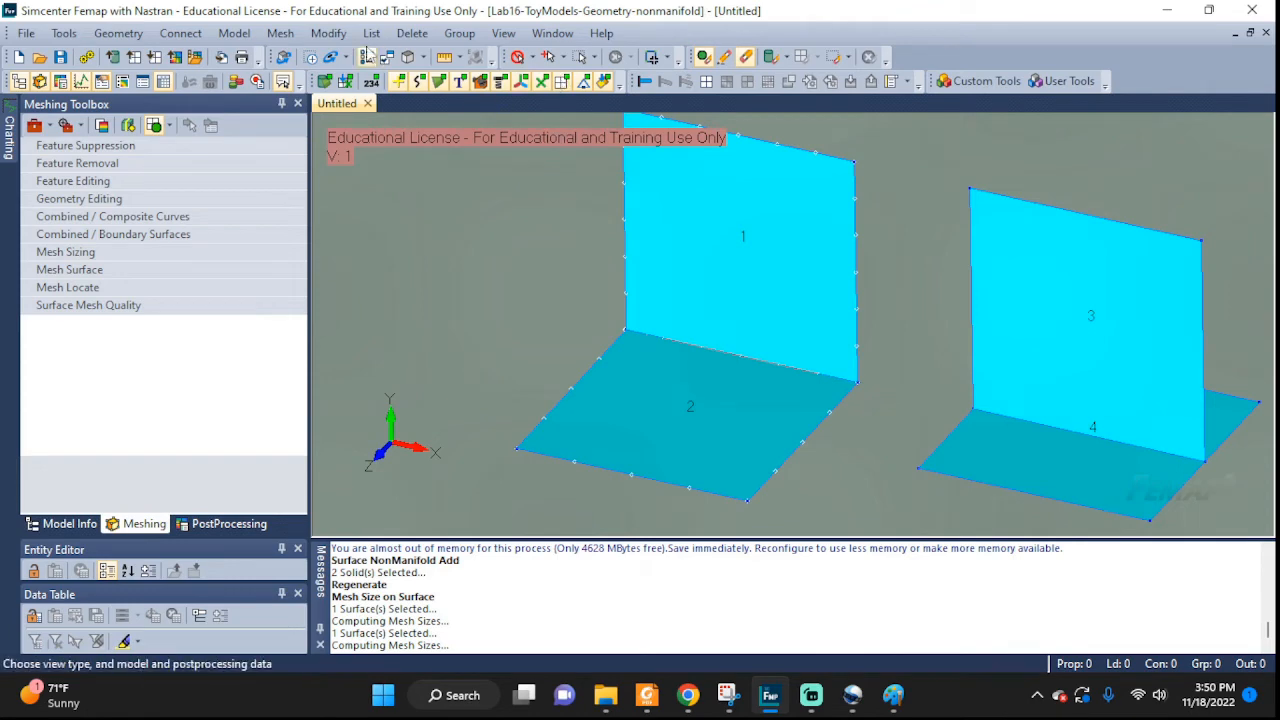
- Mesh surfaces 1 and 2 with automatic quad meshing, mapped meshing on, and accept plot-only elements
click(287, 33)
mouse_move(316, 100)
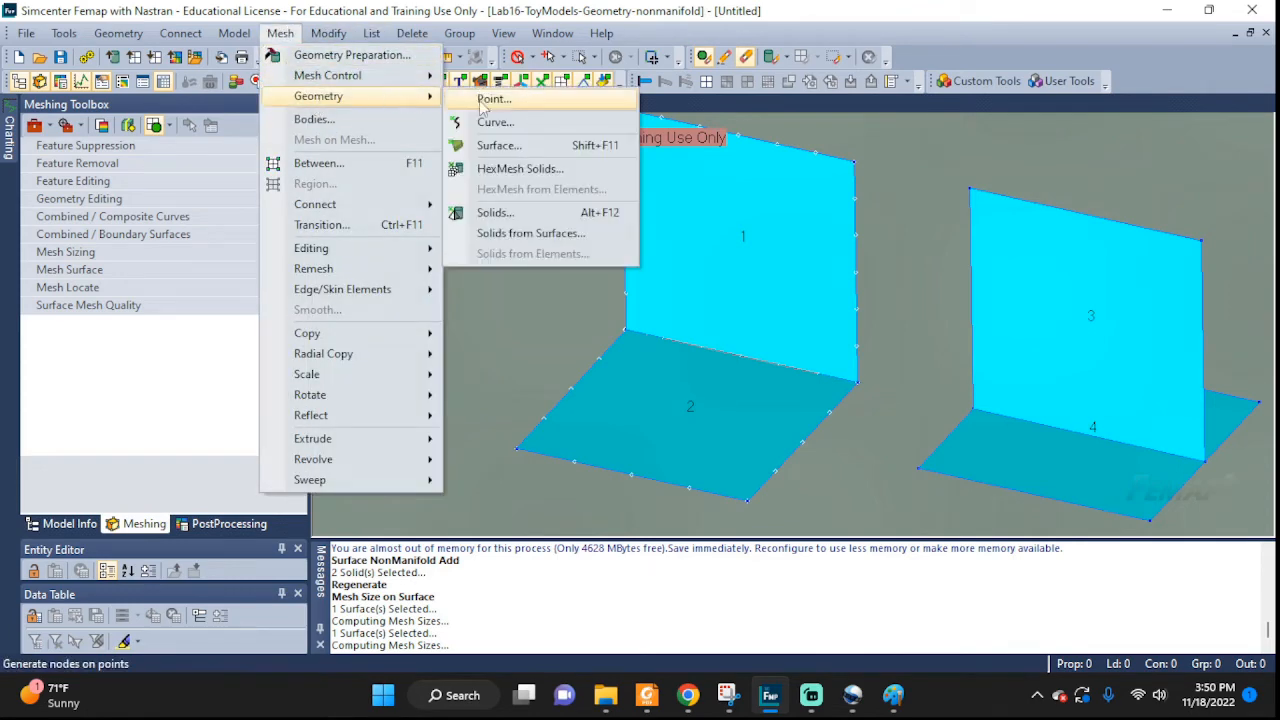
click(497, 145)
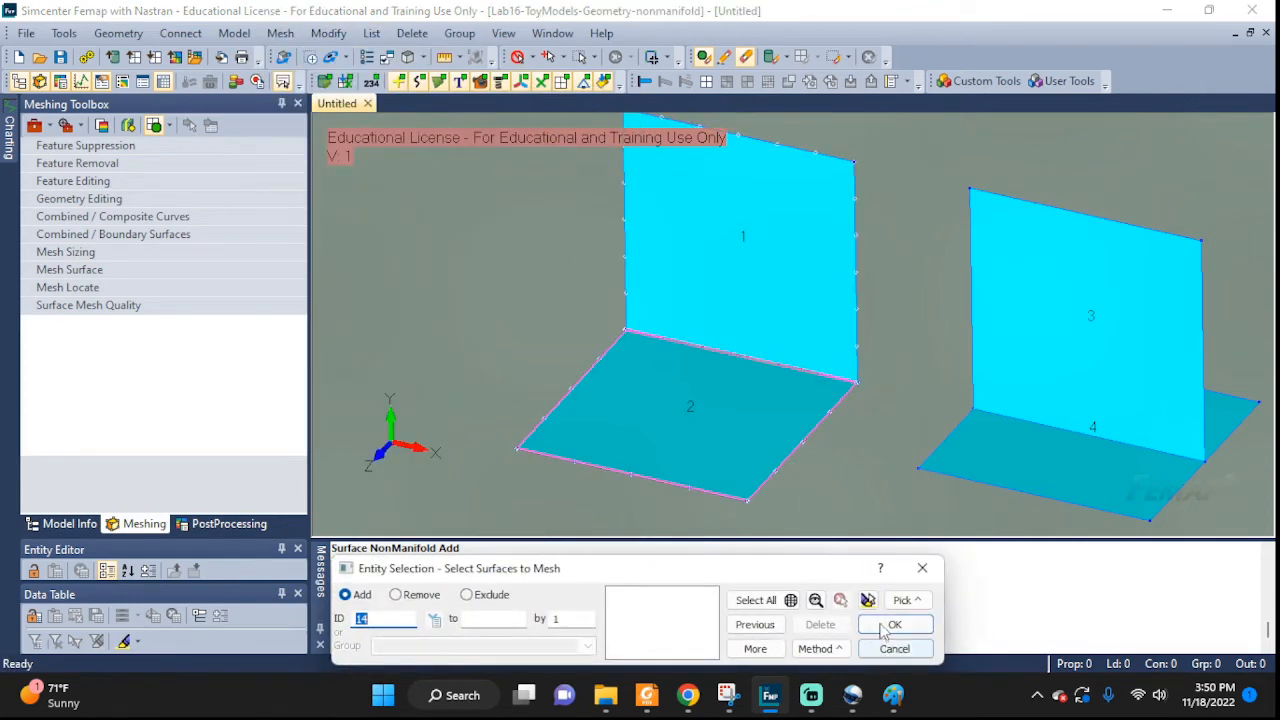
click(726, 390)
click(723, 294)
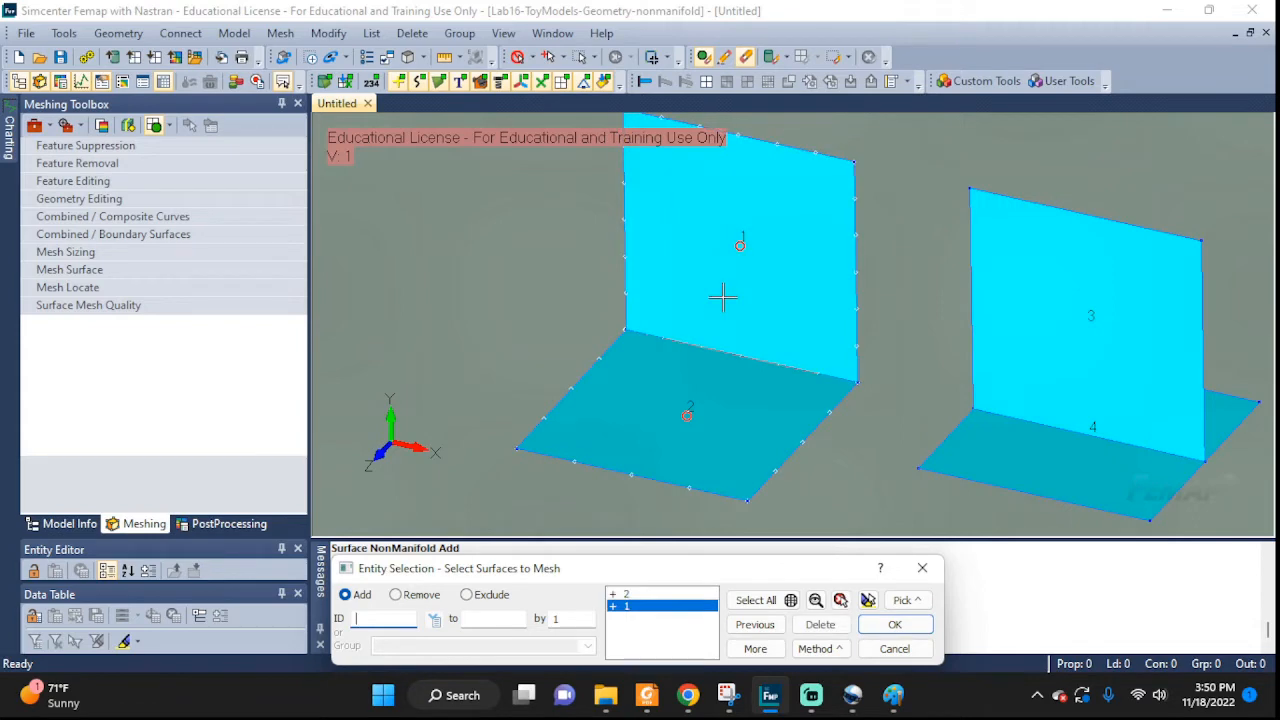
click(885, 625)
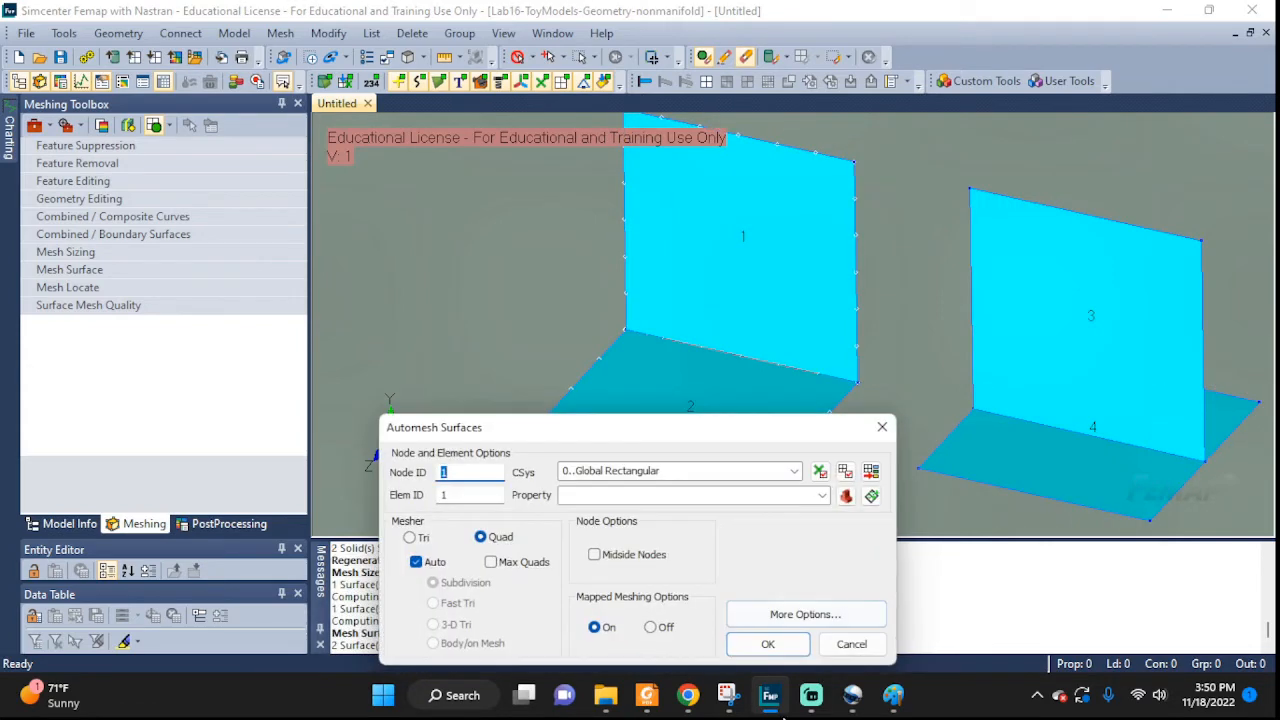
click(767, 644)
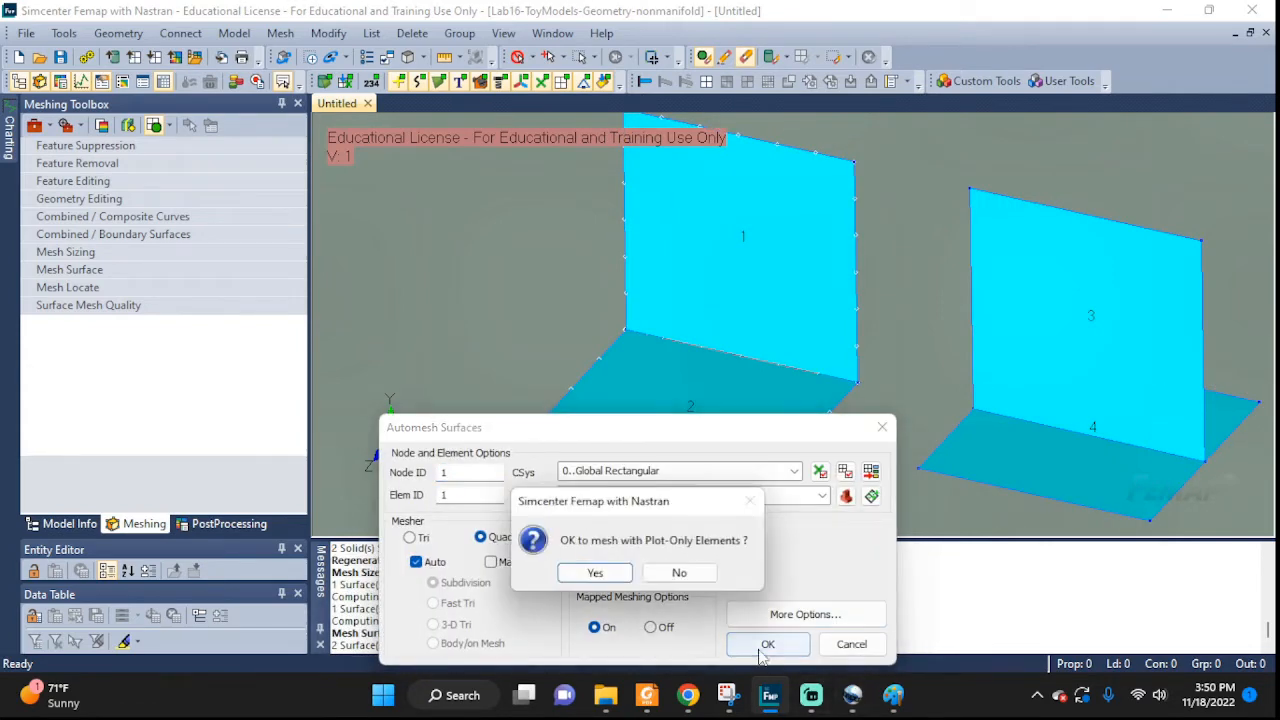
click(597, 572)
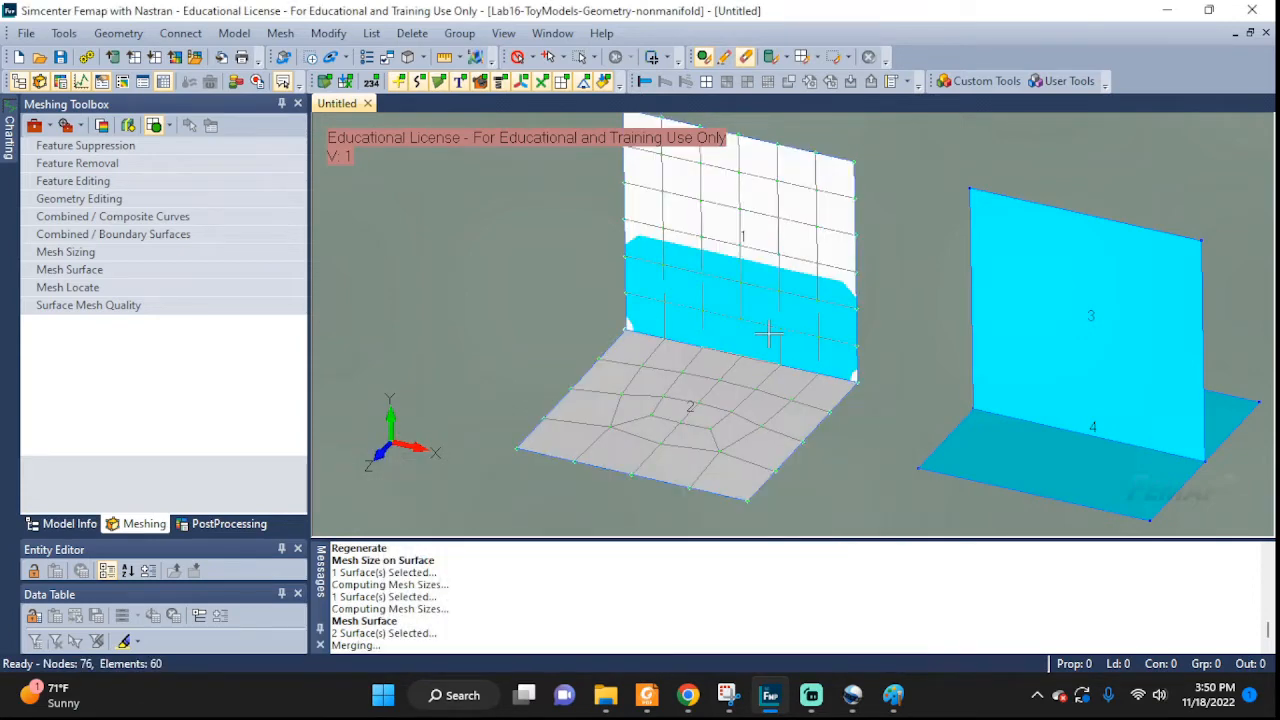
- Turn on the node and element labels in the view's visibility settings
middle_drag(768, 335, 730, 326)
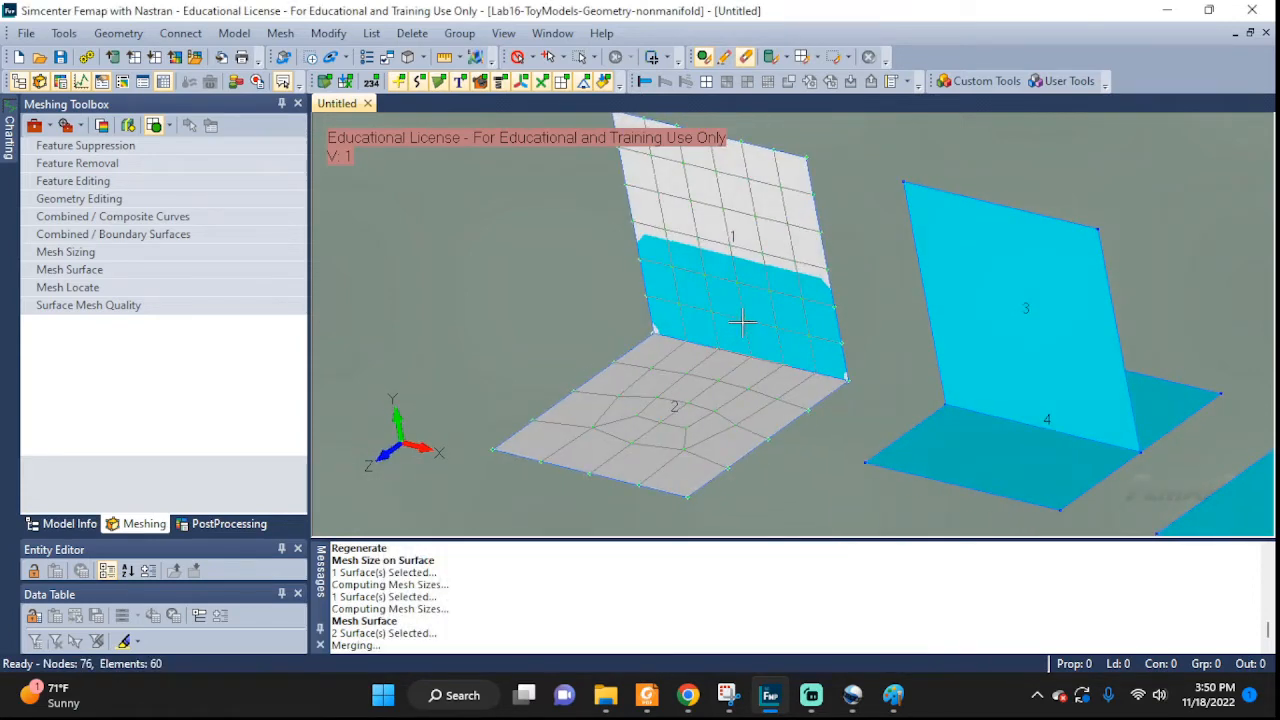
key(ctrl+q)
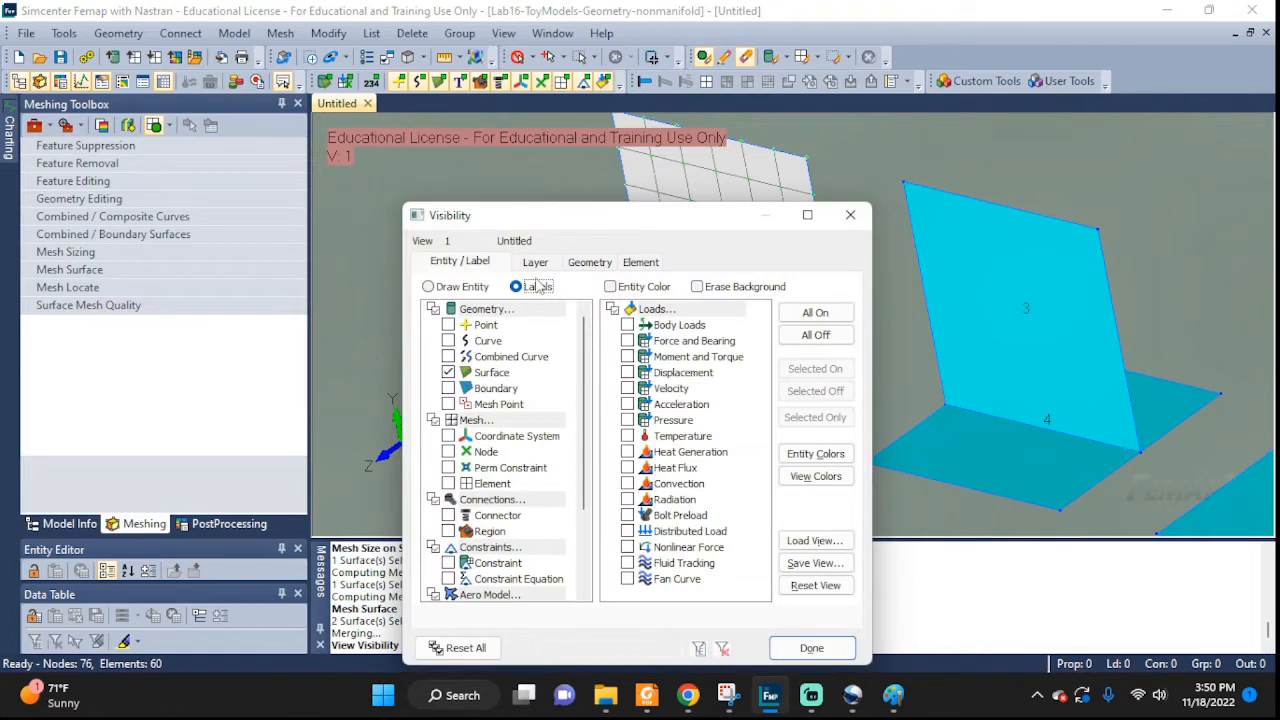
click(448, 451)
click(448, 483)
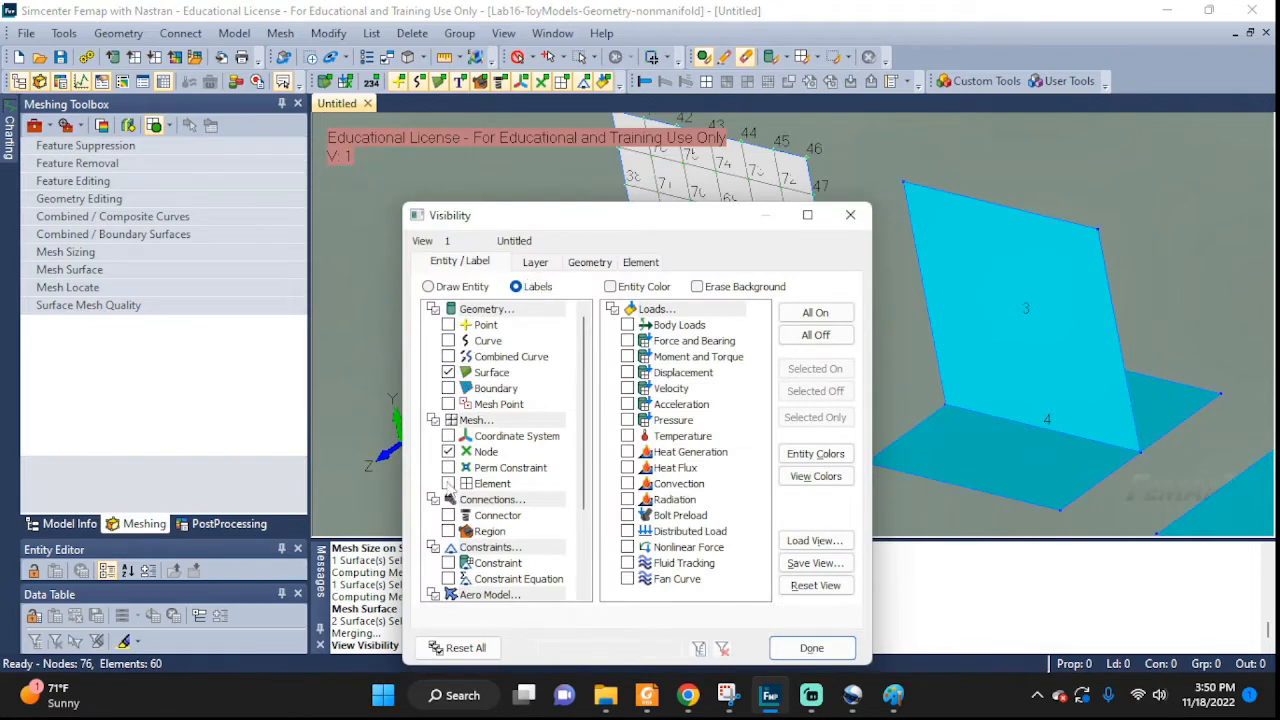
click(810, 648)
- Hide the surface display and inspect the node and element labels along the shared edge of surfaces 1 and 2
scroll(790, 400, up, 8)
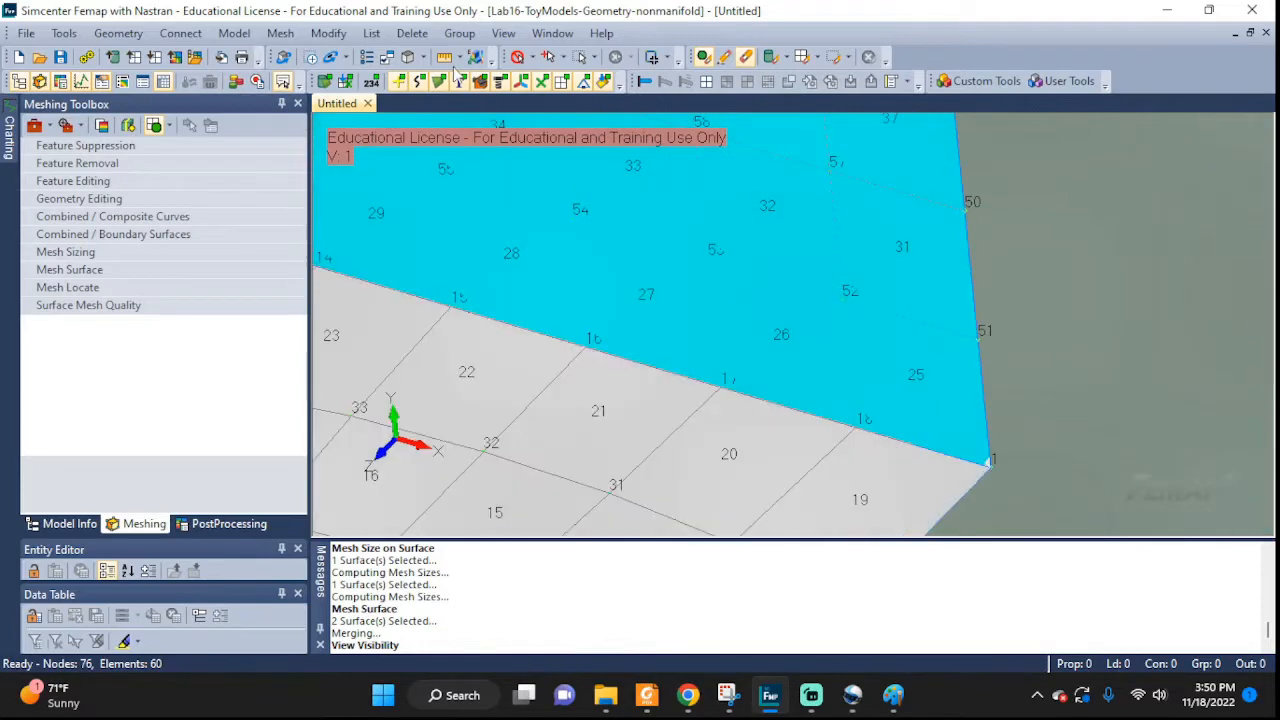
click(441, 88)
scroll(871, 500, down, 4)
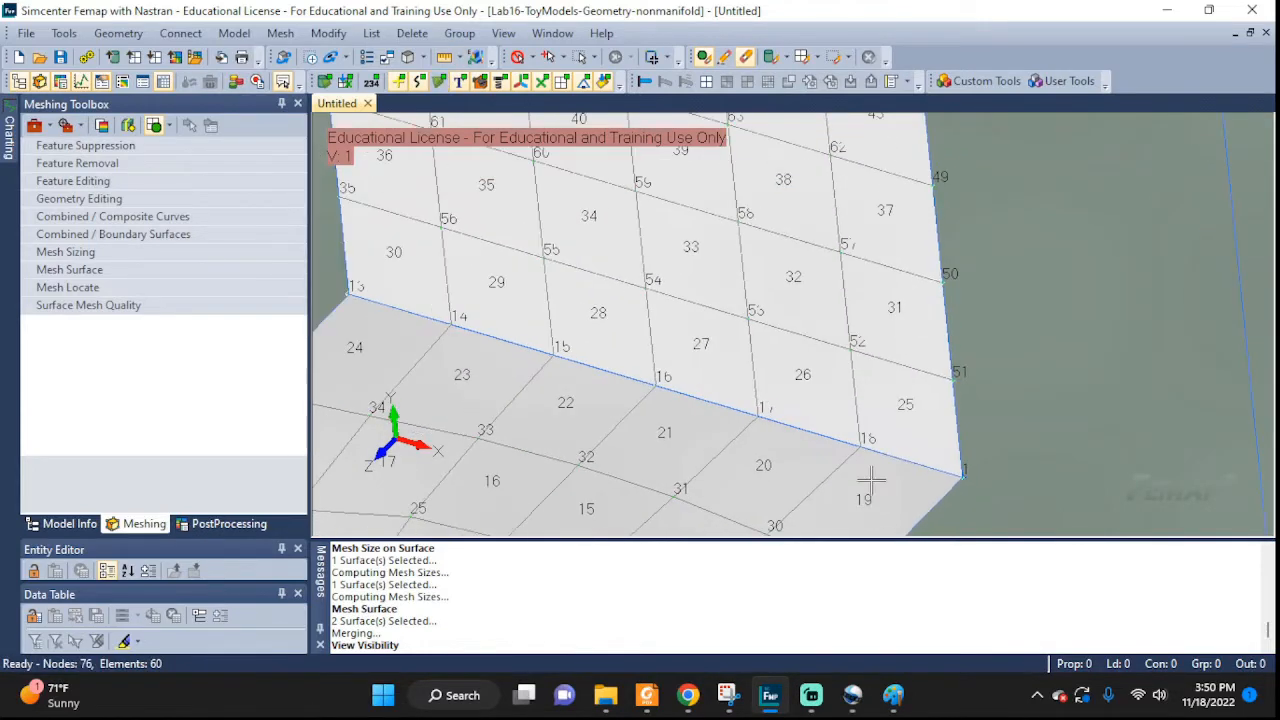
mouse_move(946, 466)
middle_down()
mouse_move(701, 426)
mouse_move(711, 446)
mouse_move(909, 443)
mouse_move(958, 467)
middle_up()
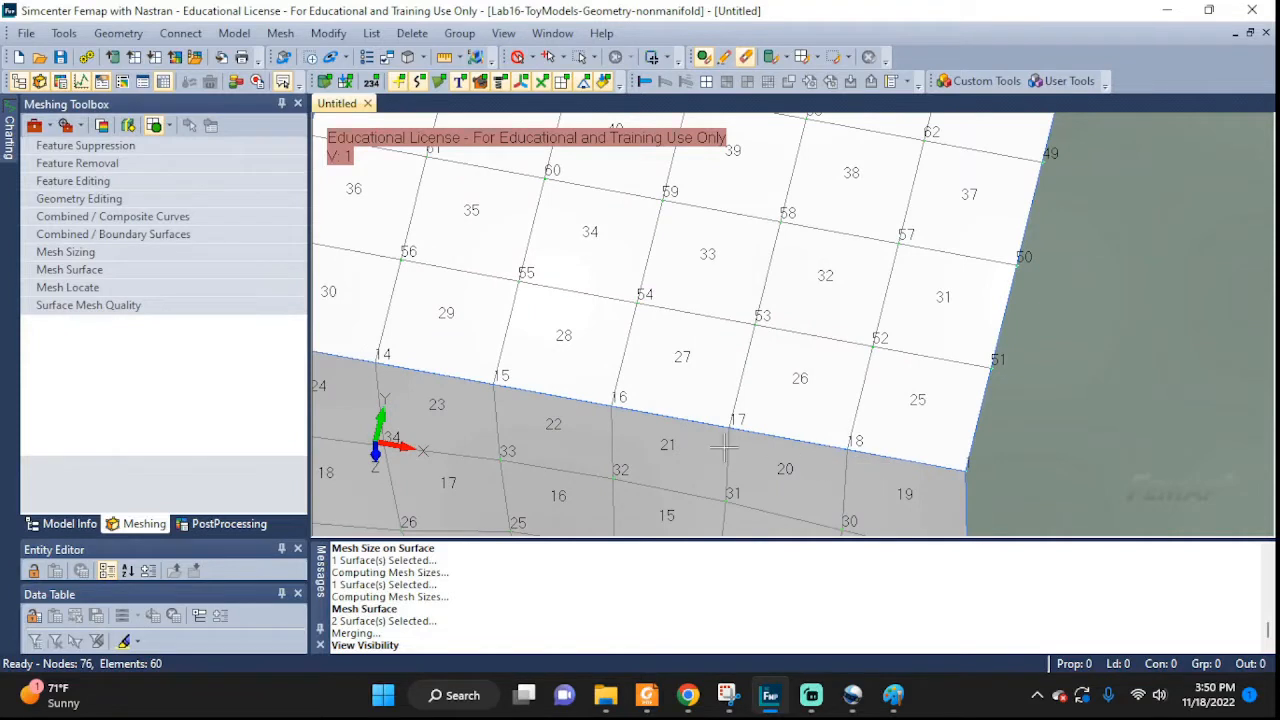
ctrl+middle_drag(725, 447, 857, 400)
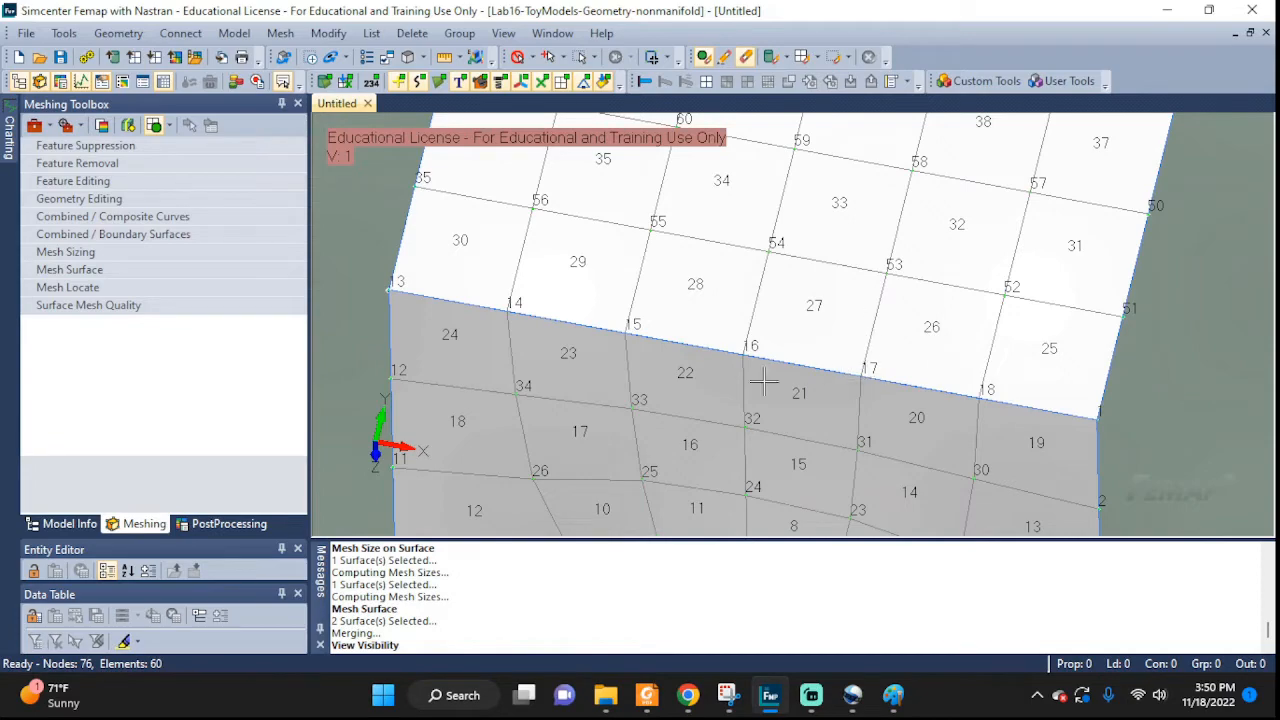
middle_drag(706, 352, 642, 390)
scroll(798, 375, down, 3)
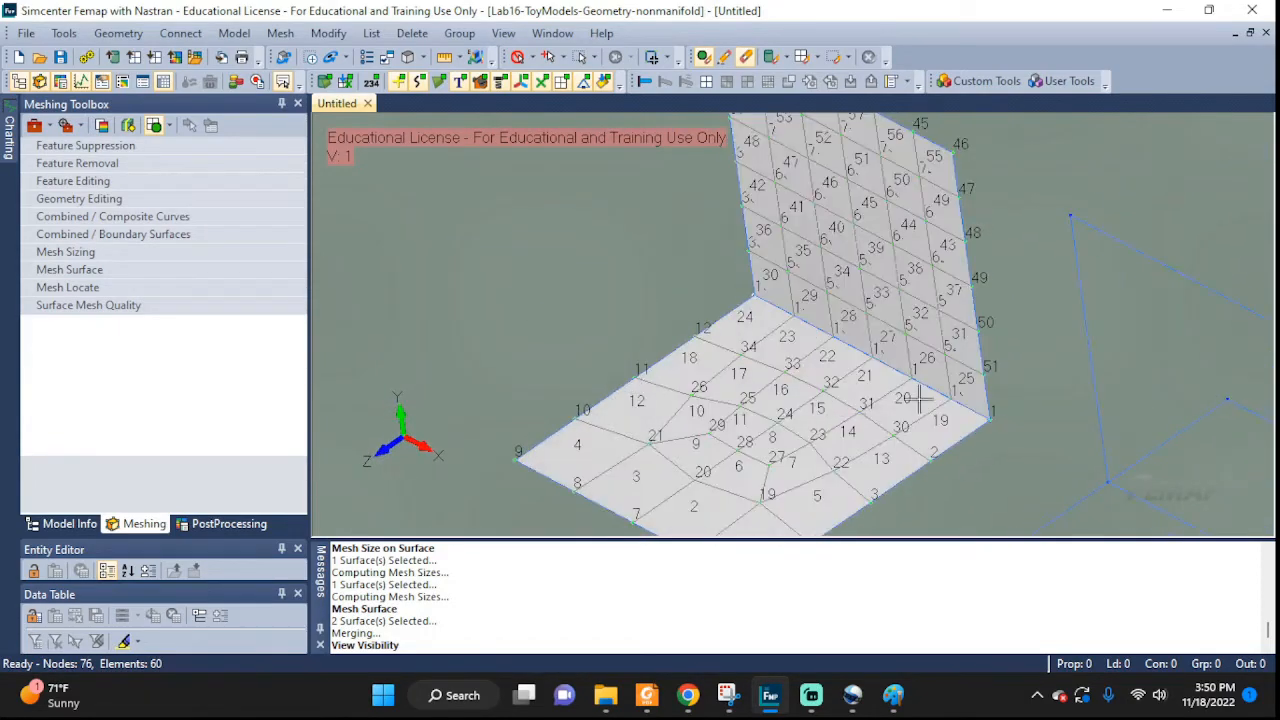
middle_drag(918, 398, 825, 402)
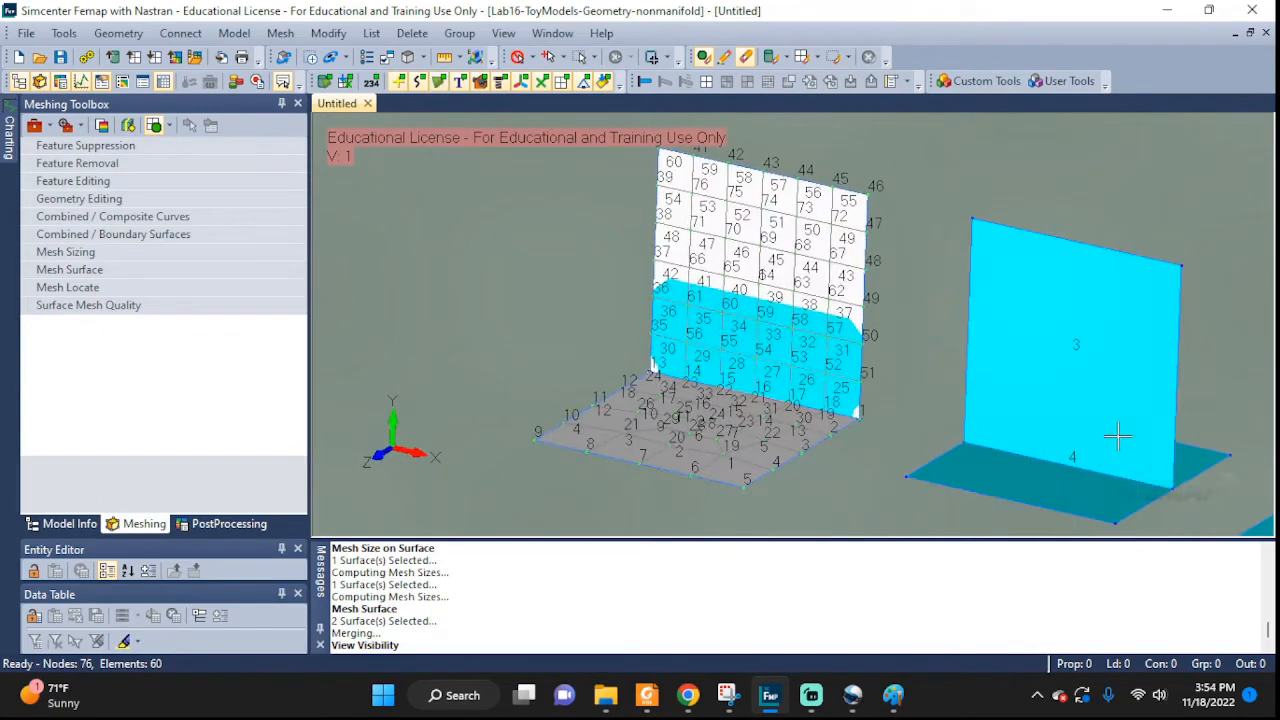
- Try joining horizontal surface 4 and vertical surface 3 with NonManifold Add, using a tolerance of 1.2e-3 and Incremental Checking
middle_drag(1117, 435, 820, 424)
click(118, 33)
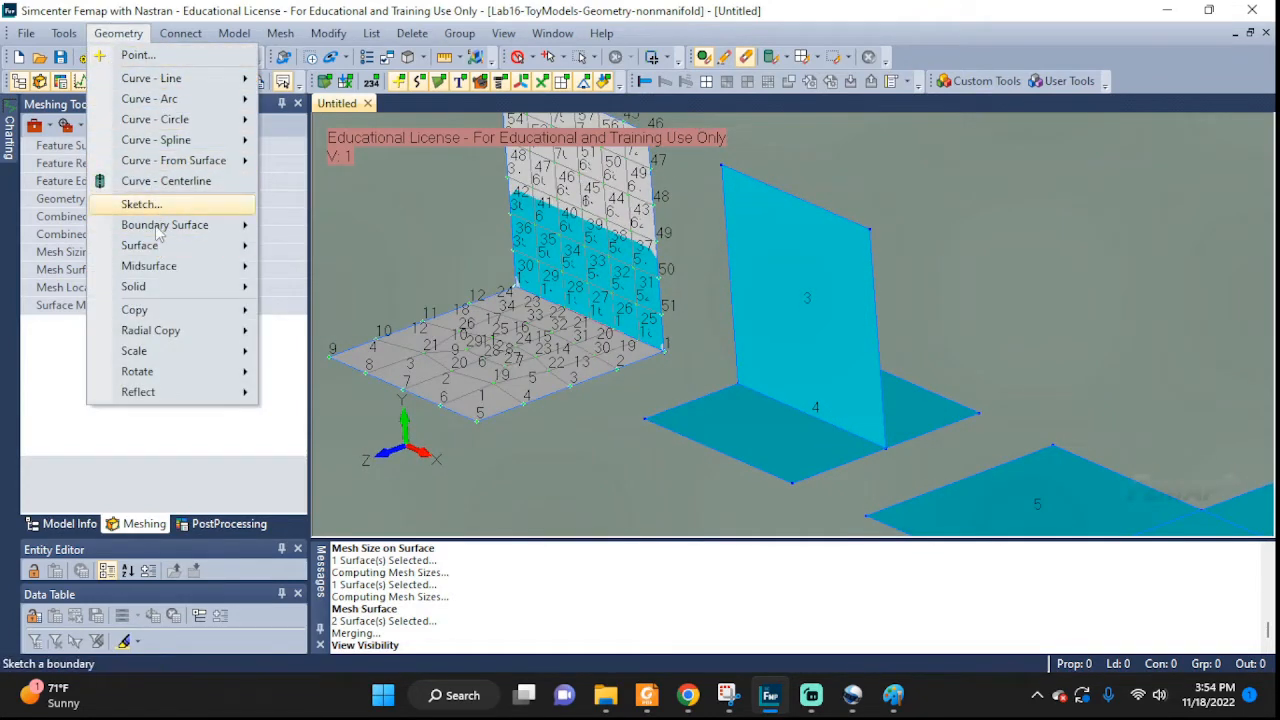
mouse_move(187, 256)
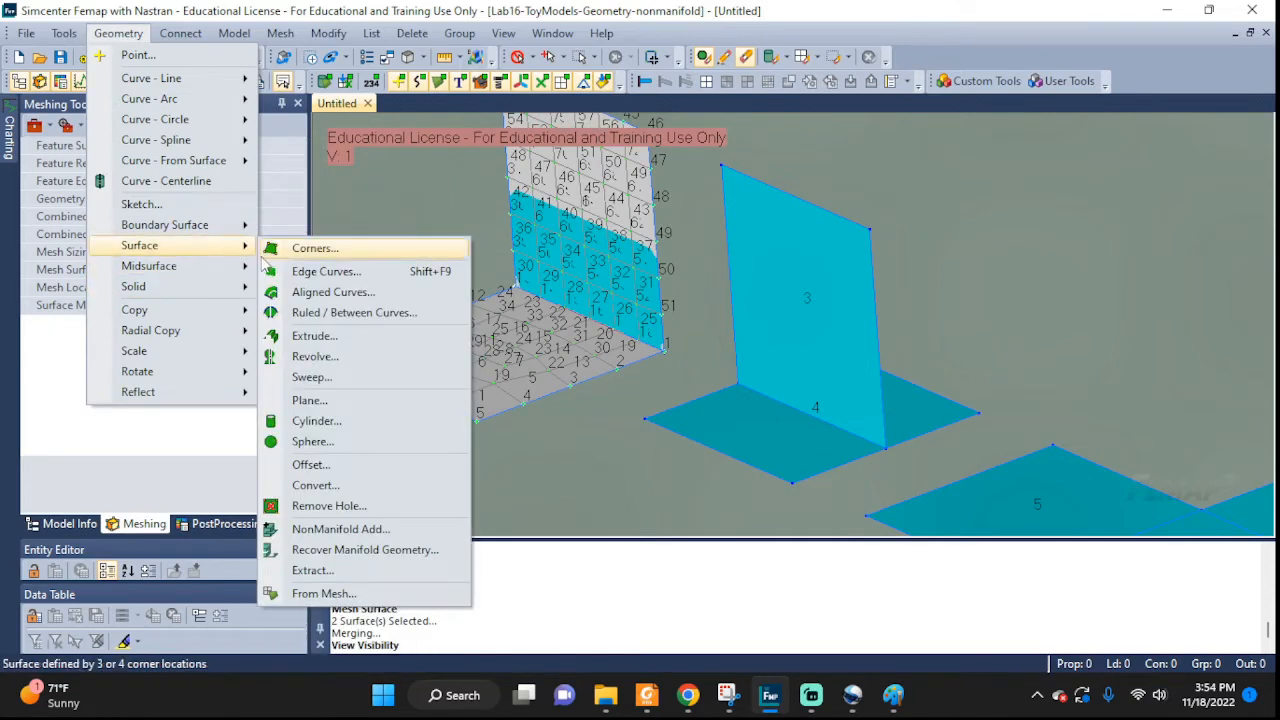
click(330, 529)
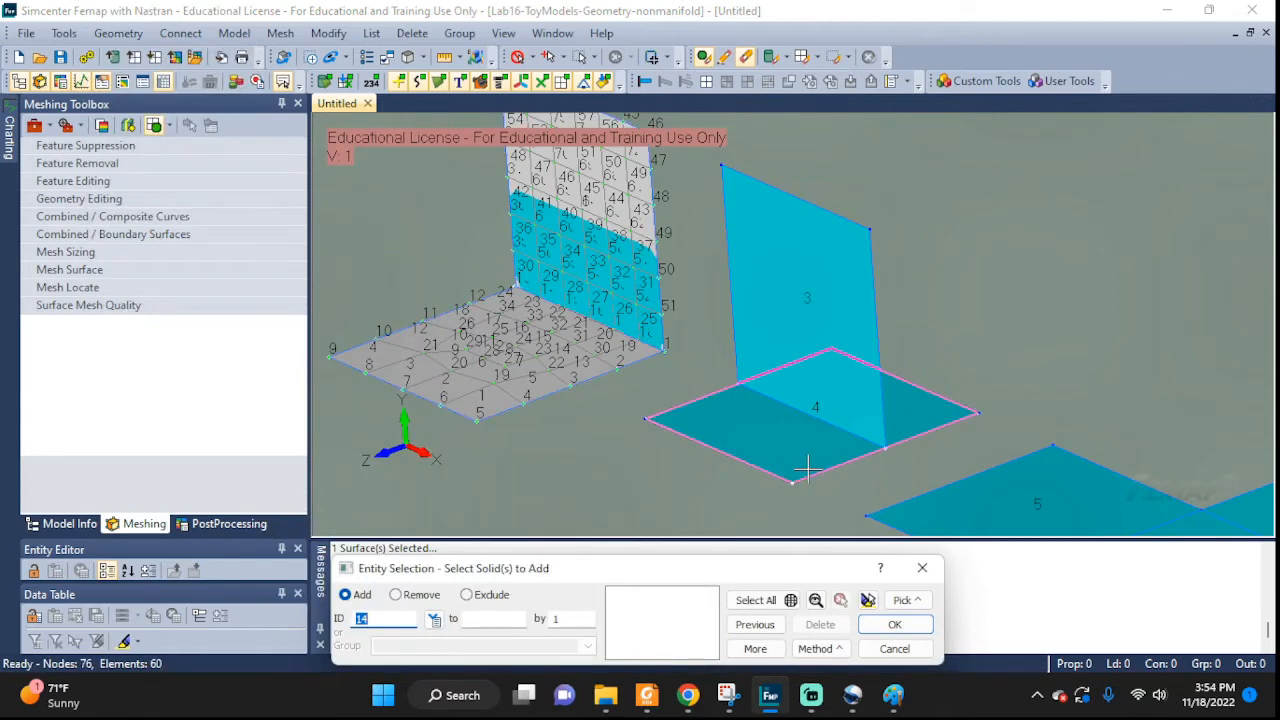
click(812, 415)
click(804, 305)
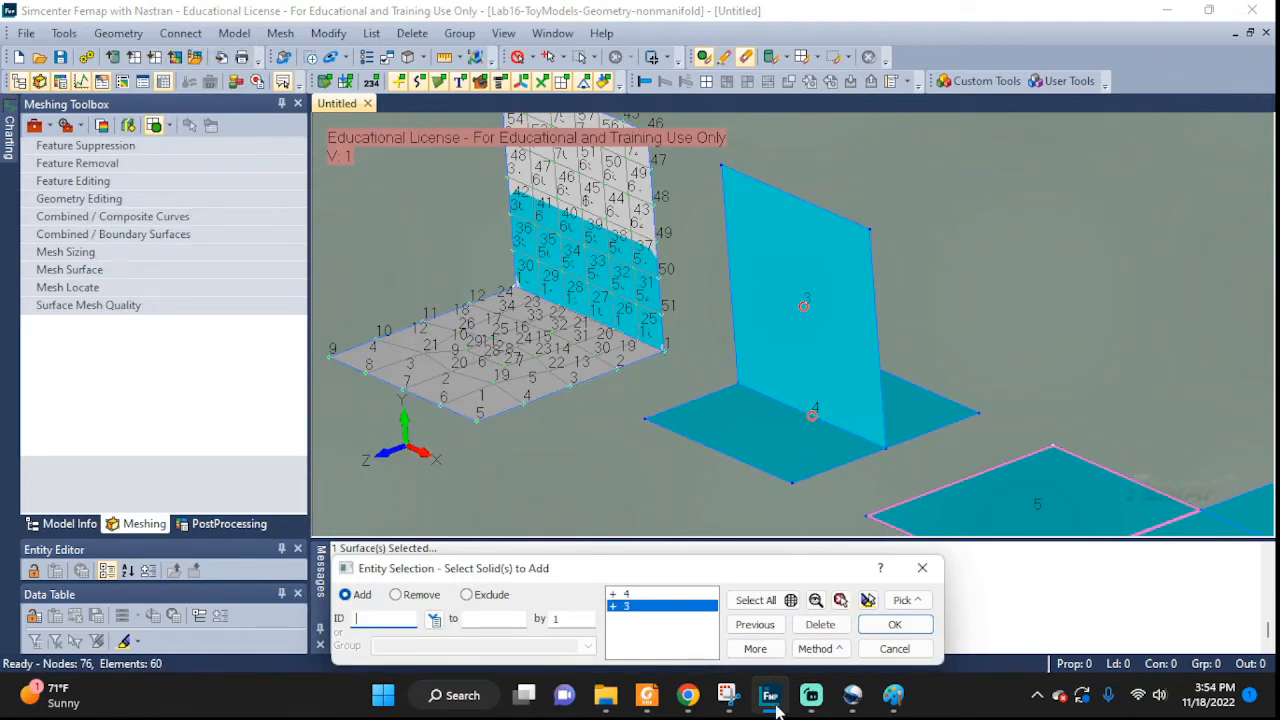
click(894, 624)
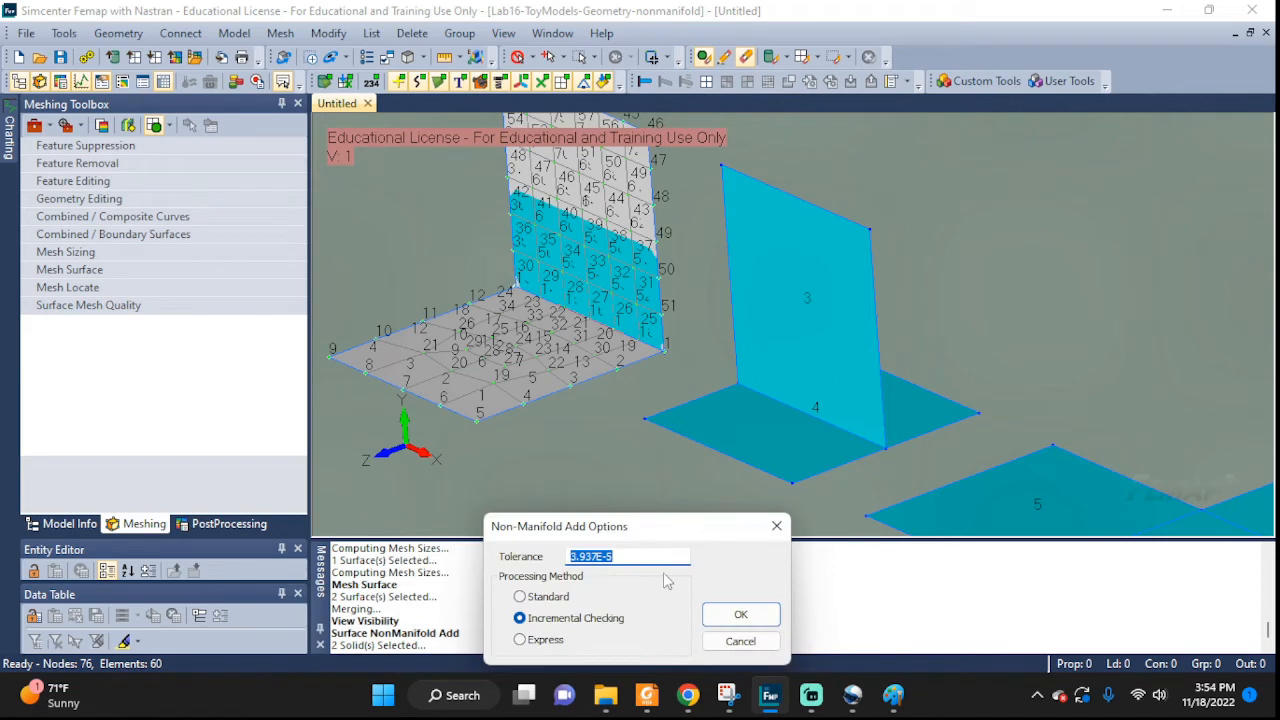
text(1.2e-3)
click(740, 614)
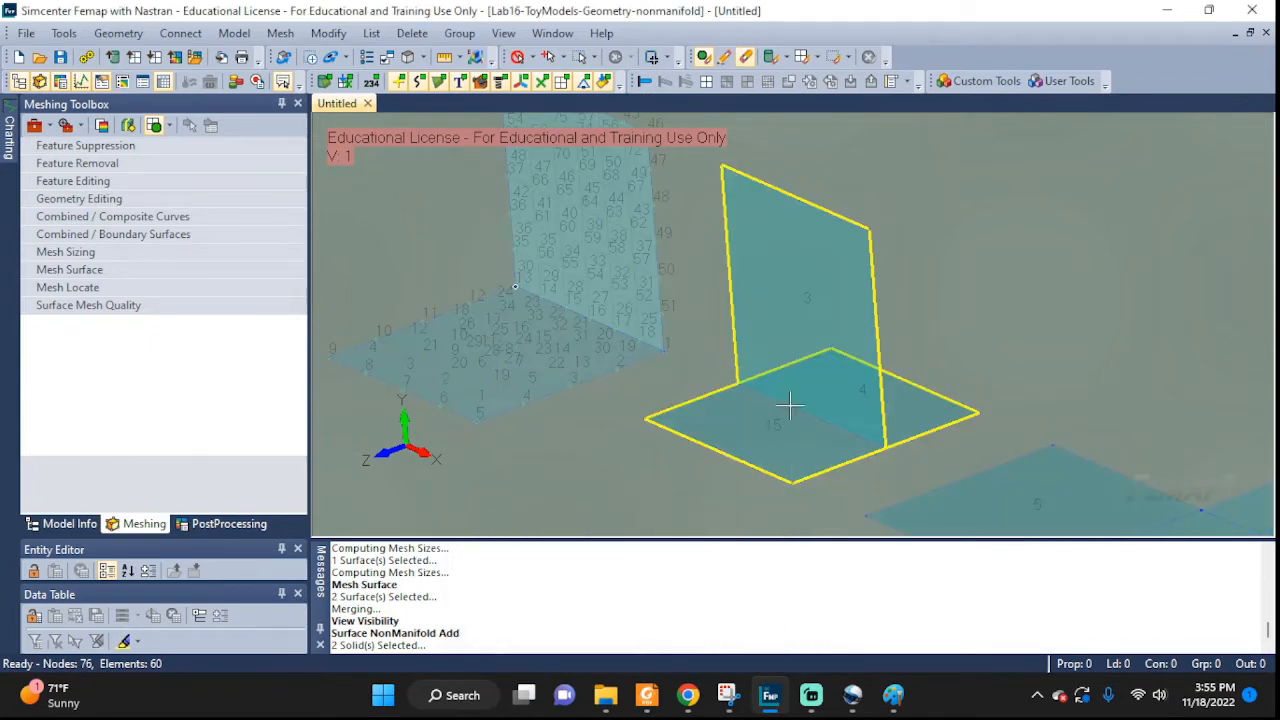
- Inspect the joined surfaces, regenerate the view to clear the highlighting, and undo the NonManifold Add
mouse_move(790, 405)
middle_down()
mouse_move(852, 397)
mouse_move(891, 346)
mouse_move(876, 393)
mouse_move(766, 398)
middle_up()
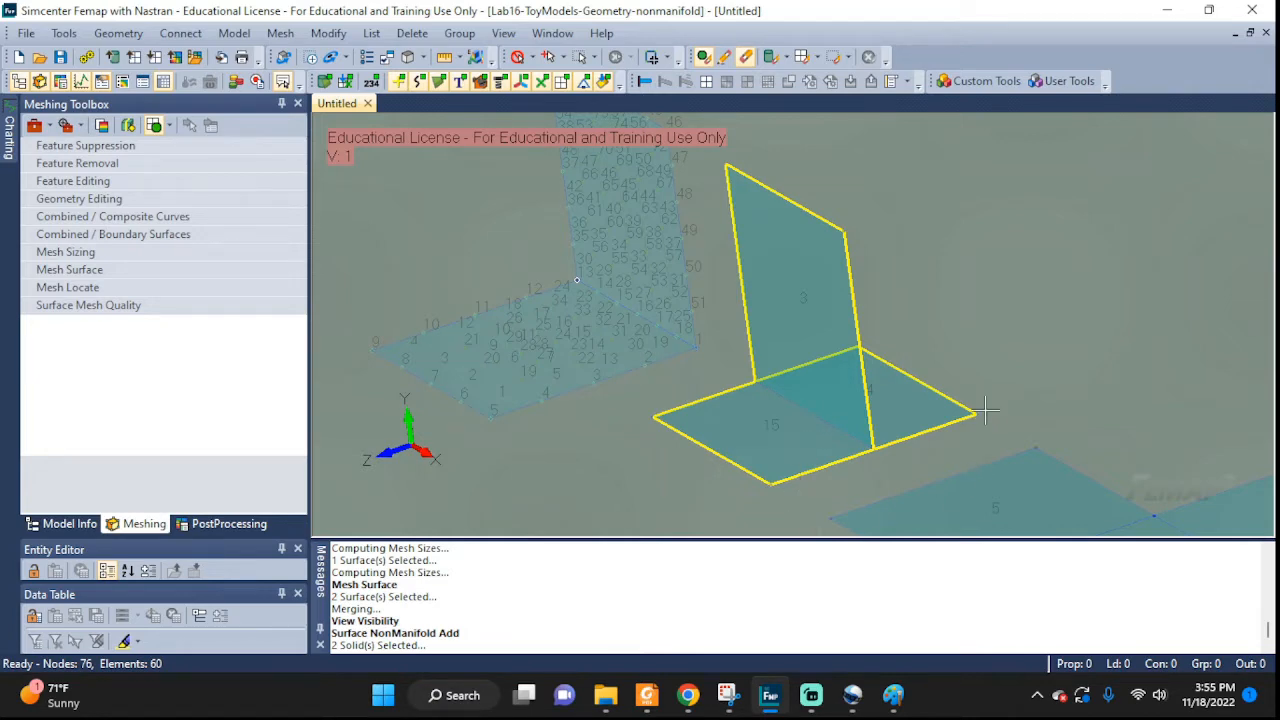
key(ctrl+g)
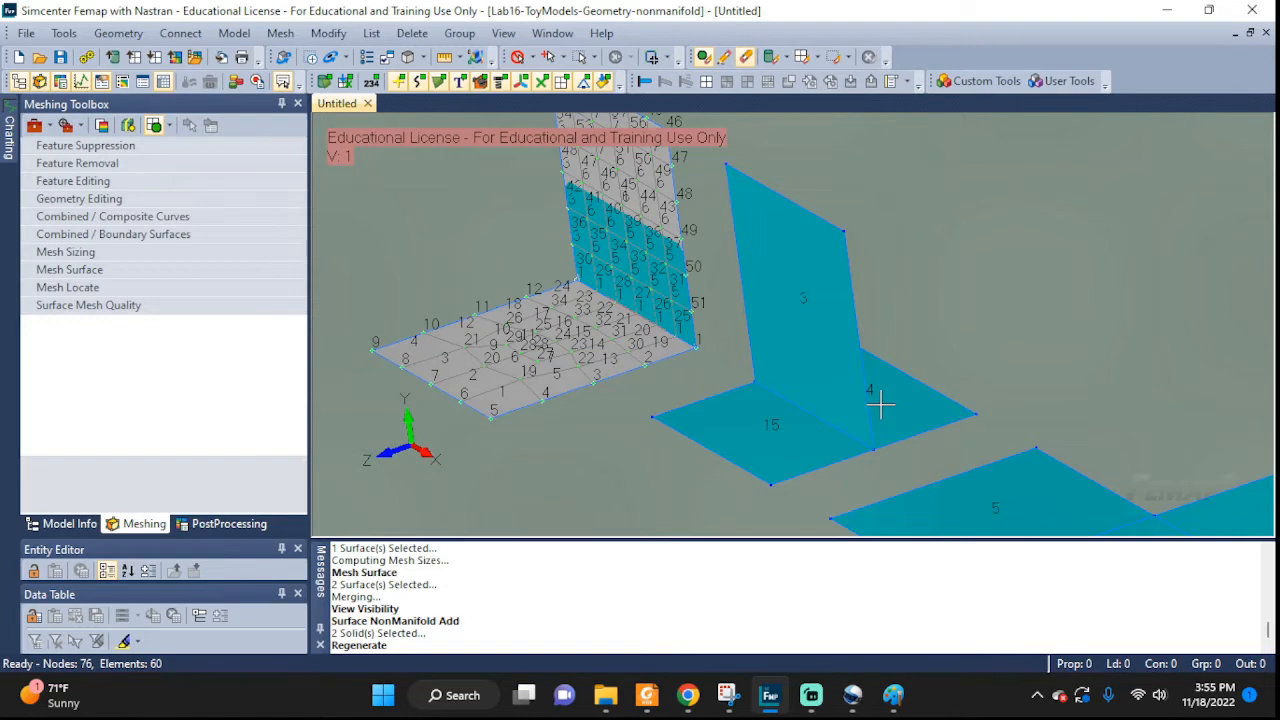
key(ctrl+z)
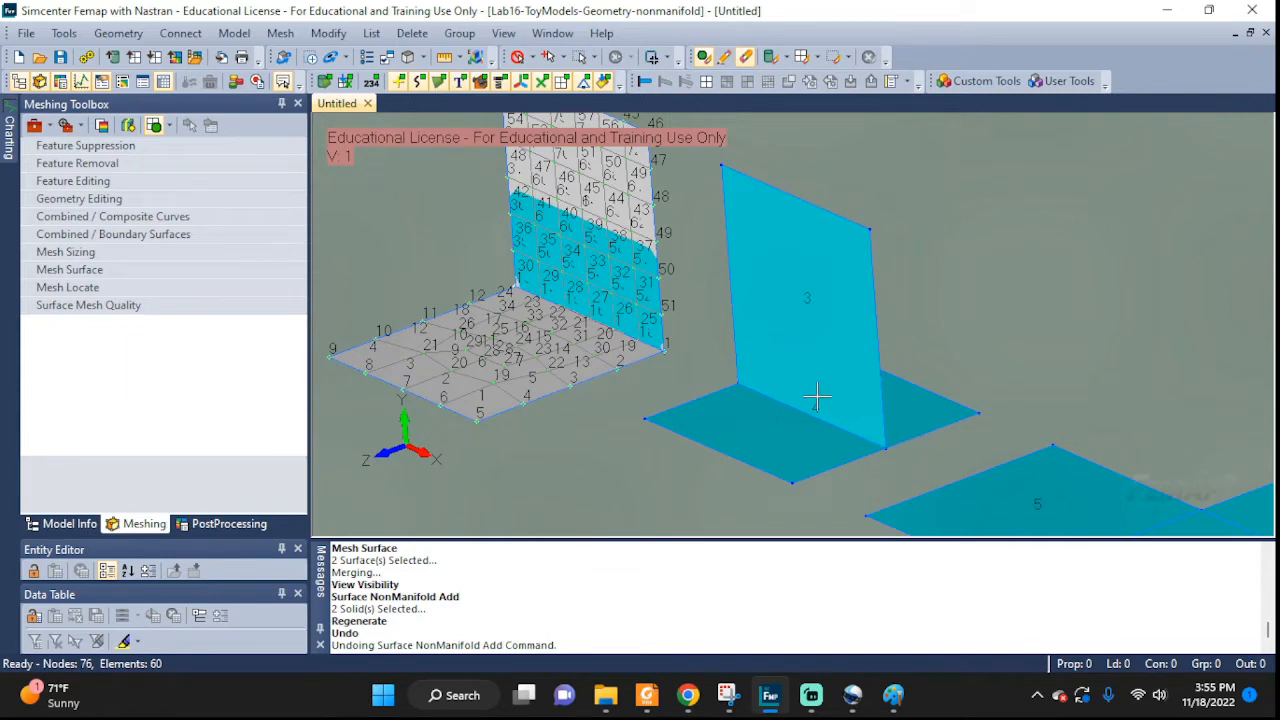
- Set up a rotated copy of vertical surface 3 around a vector, with three repetitions
middle_drag(852, 420, 811, 400)
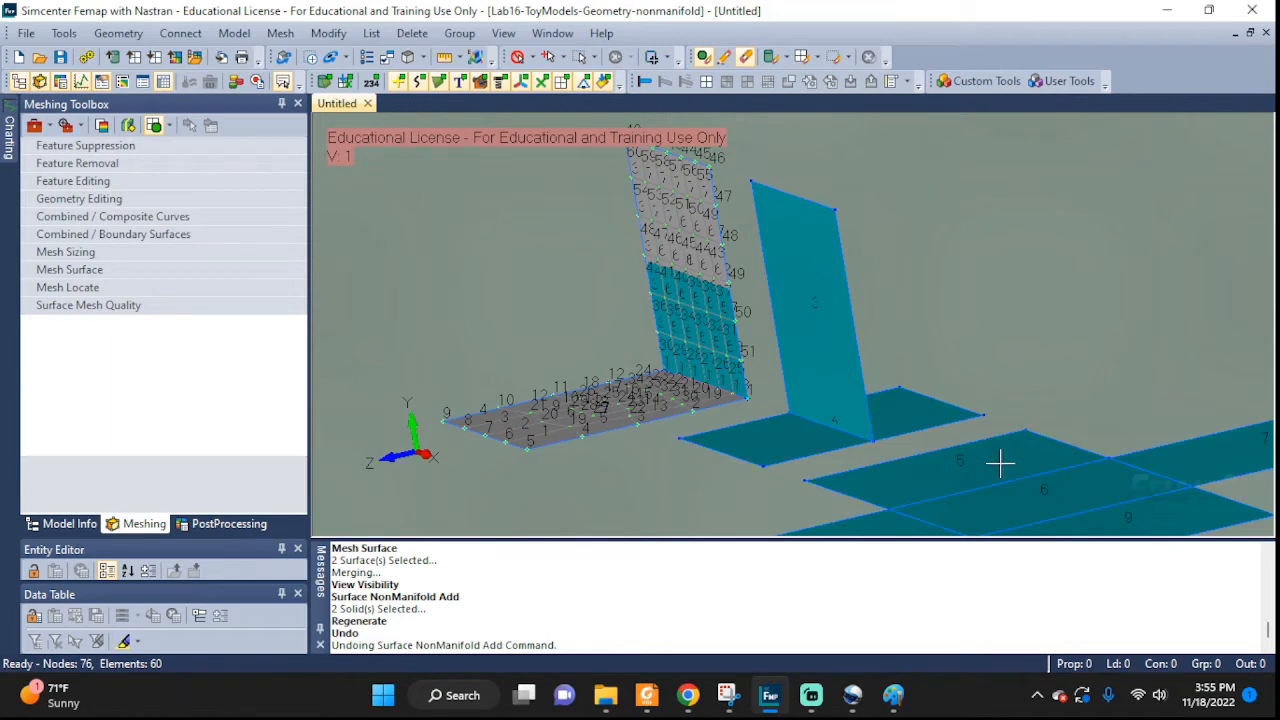
click(113, 33)
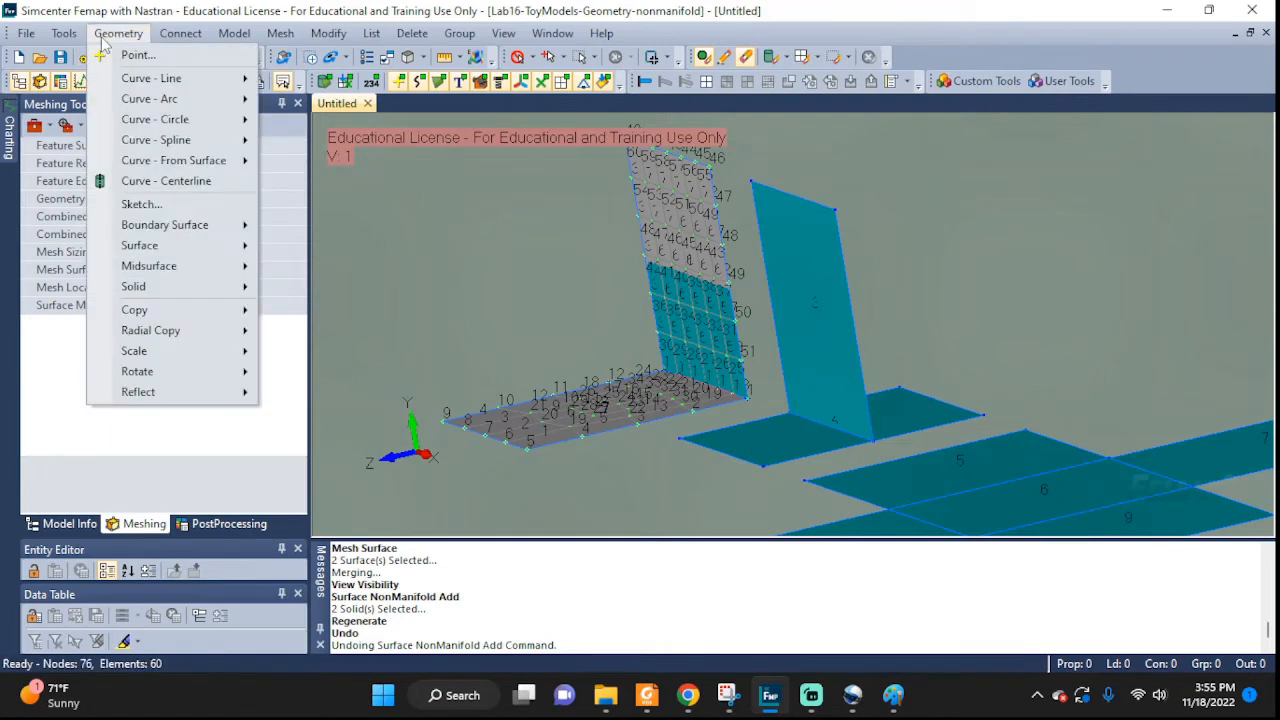
mouse_move(144, 376)
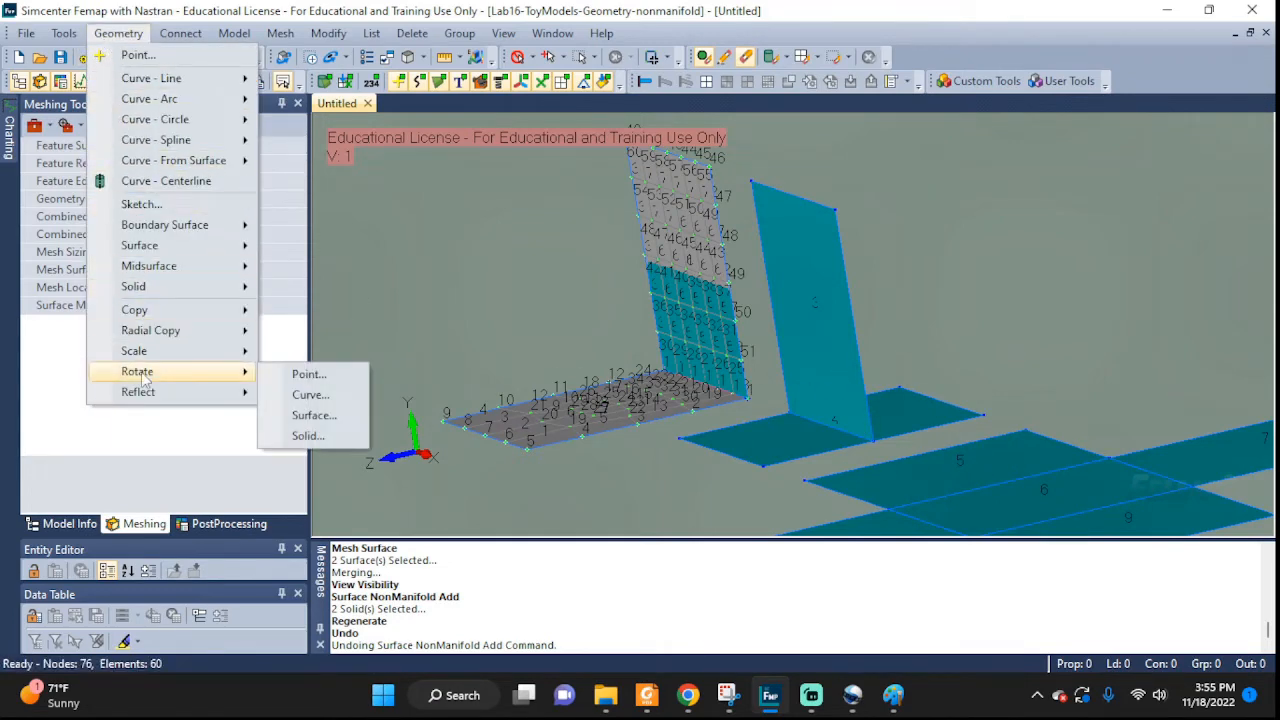
click(313, 415)
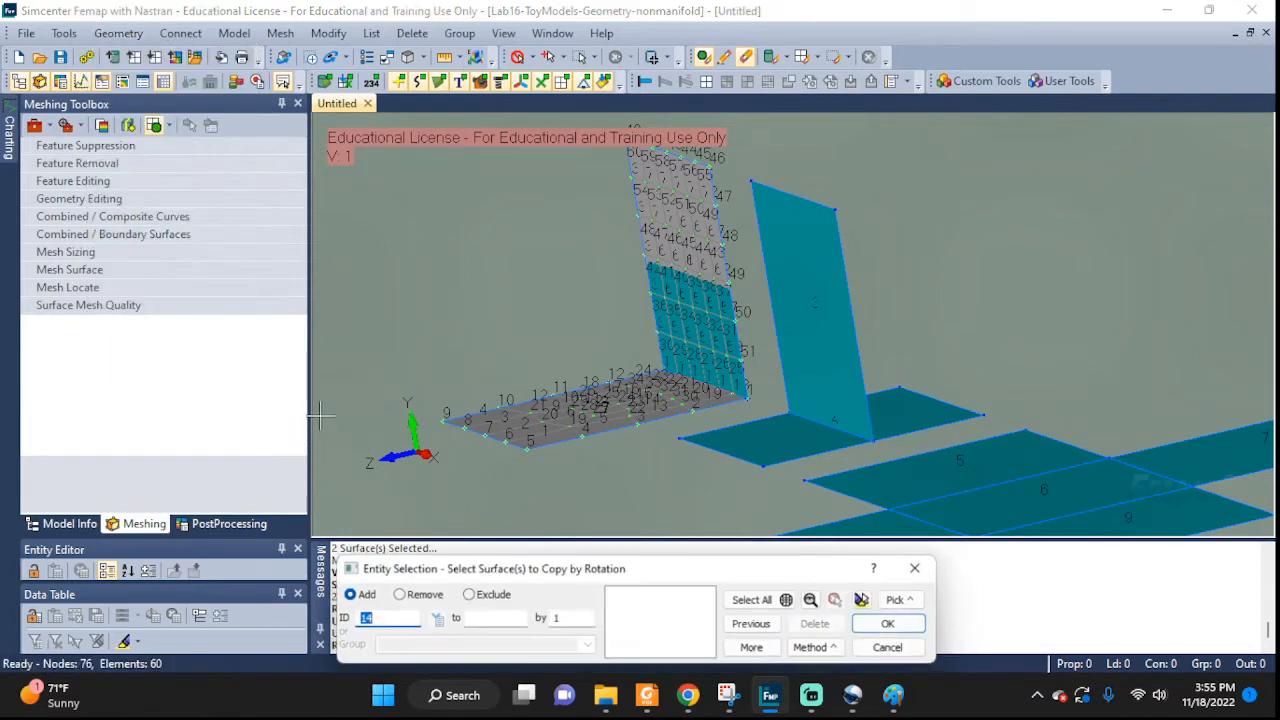
click(831, 300)
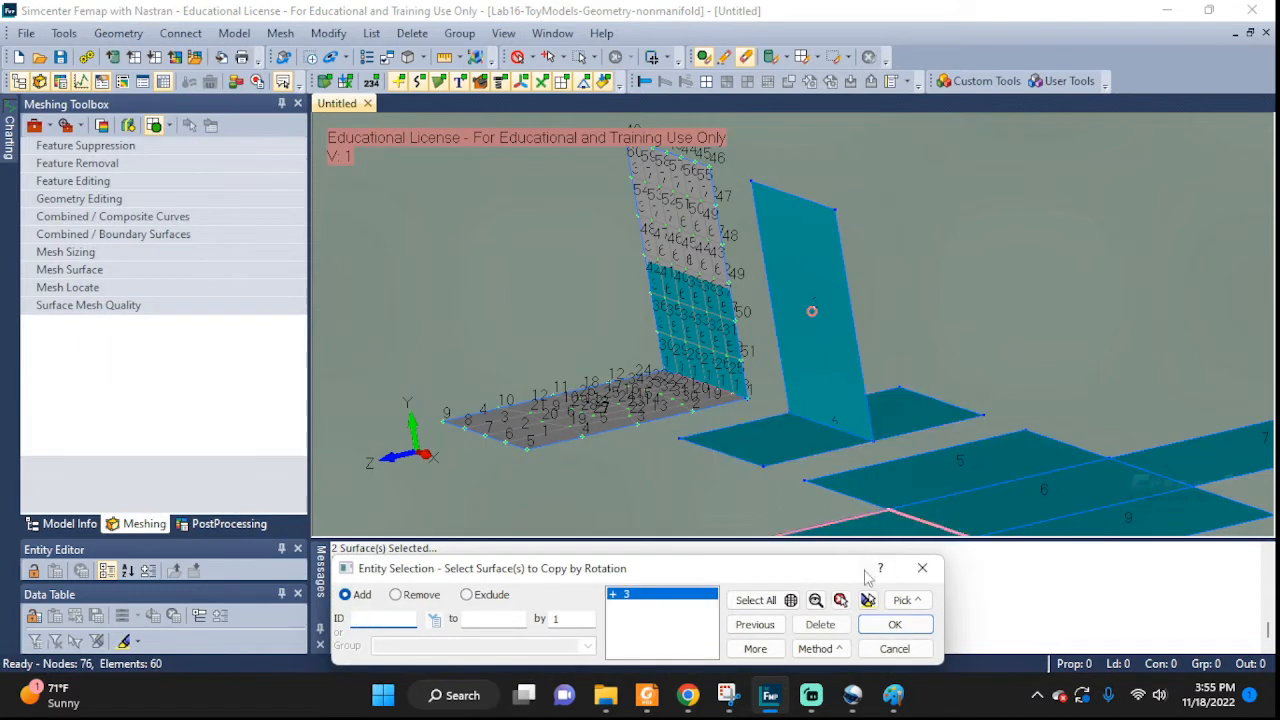
click(894, 624)
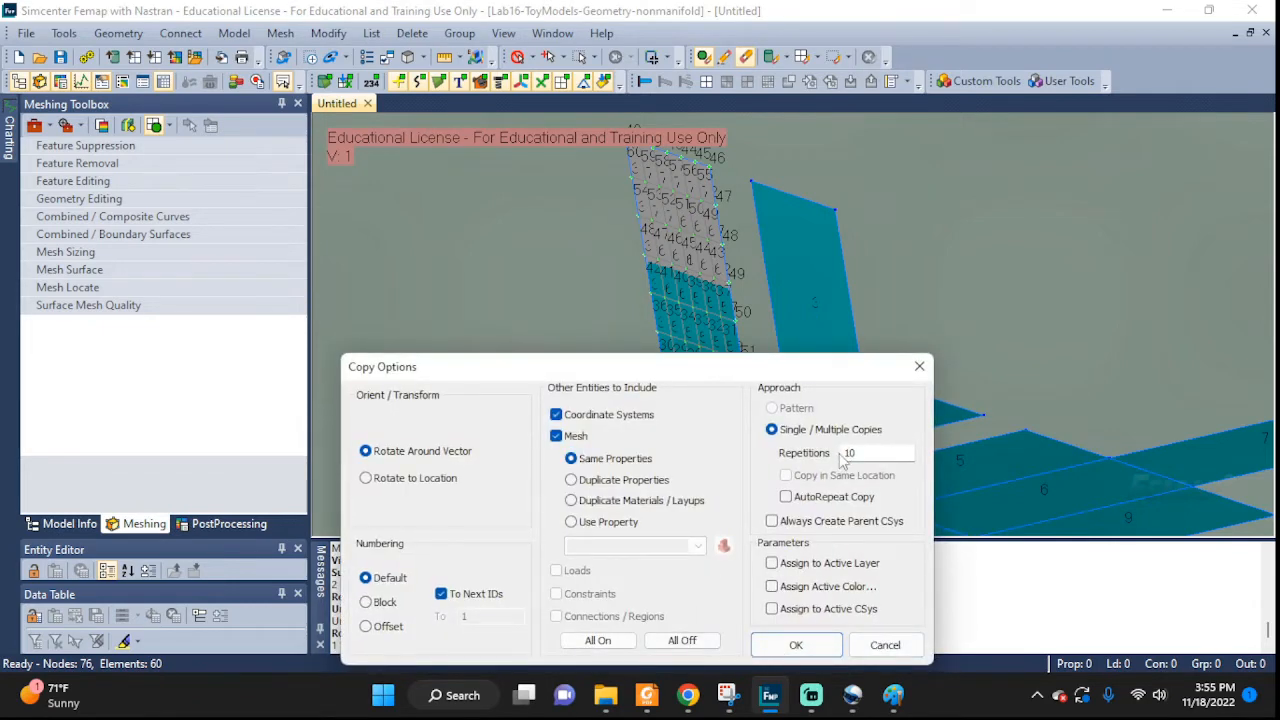
drag(861, 453, 820, 459)
click(818, 640)
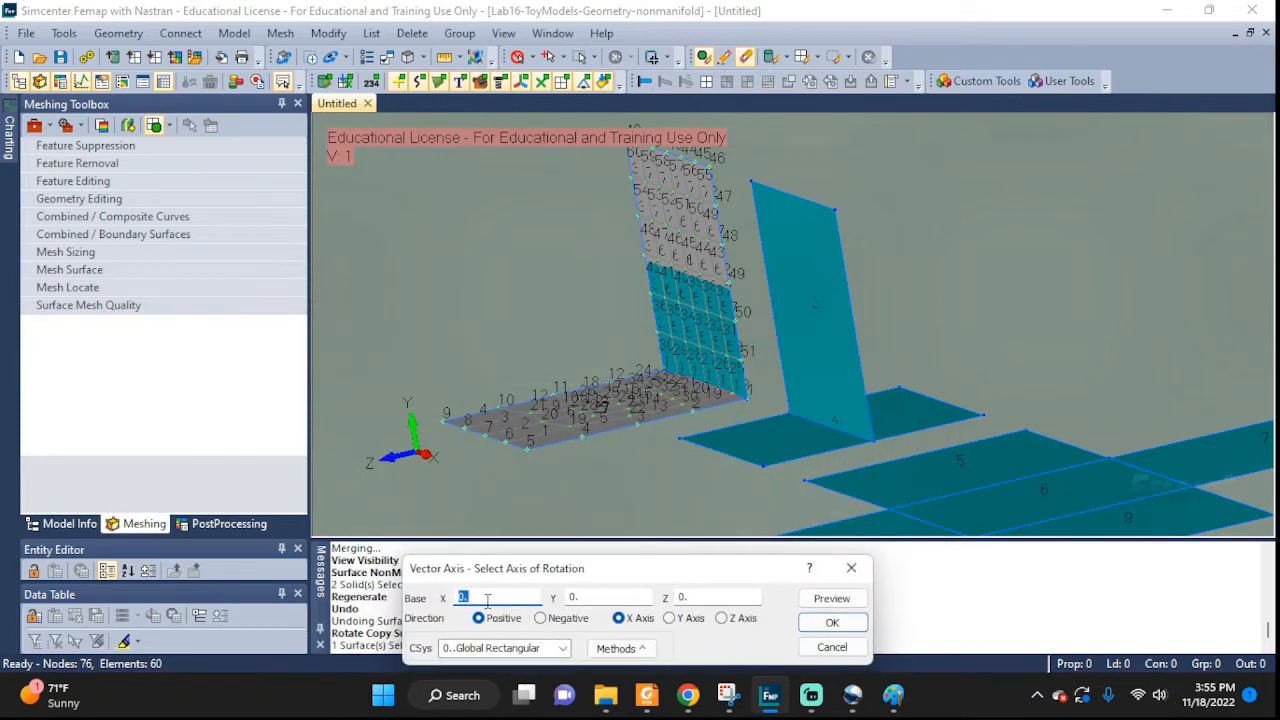
- Define the rotation axis along curve 25, where surface 3 meets surface 4, and create the rotated copies
click(618, 646)
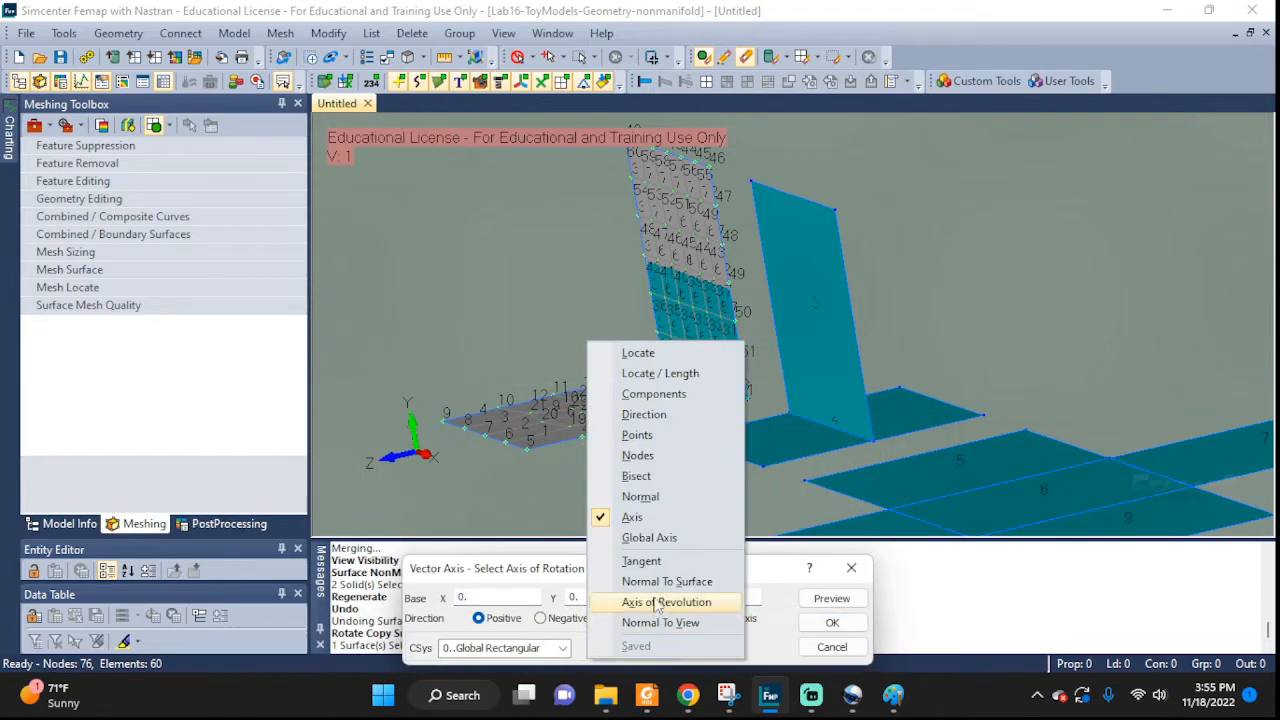
click(625, 562)
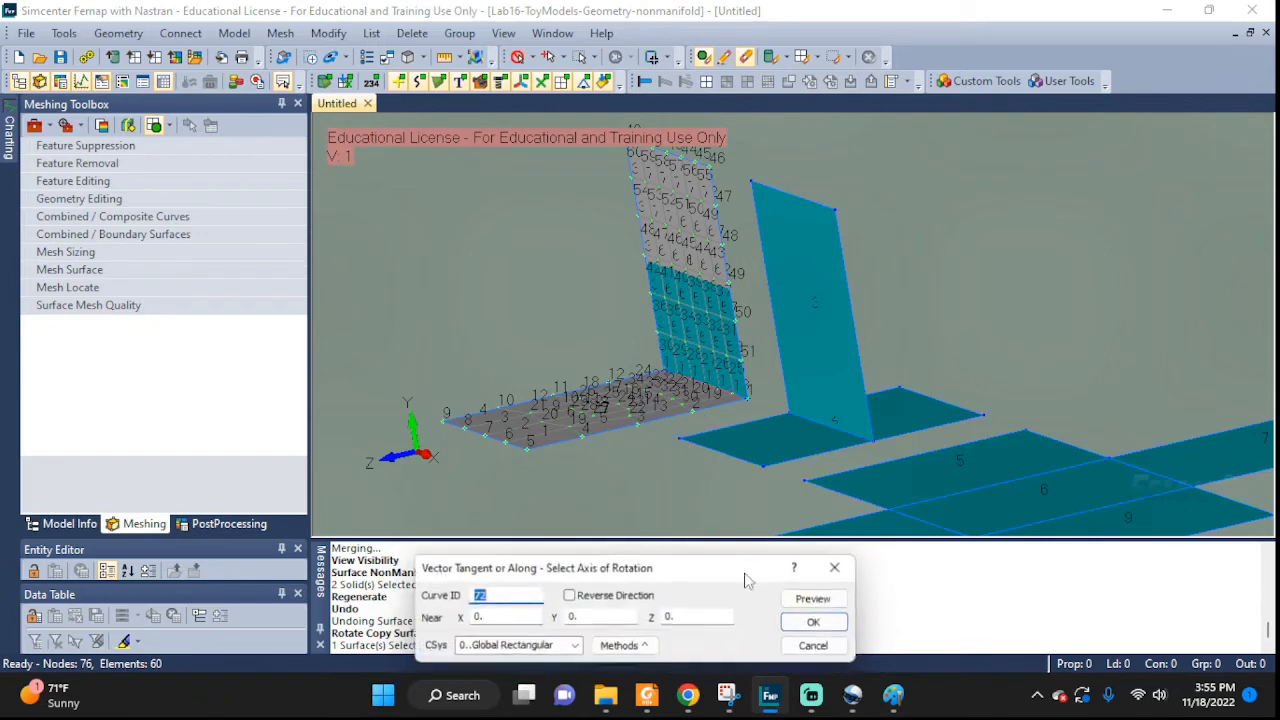
click(830, 427)
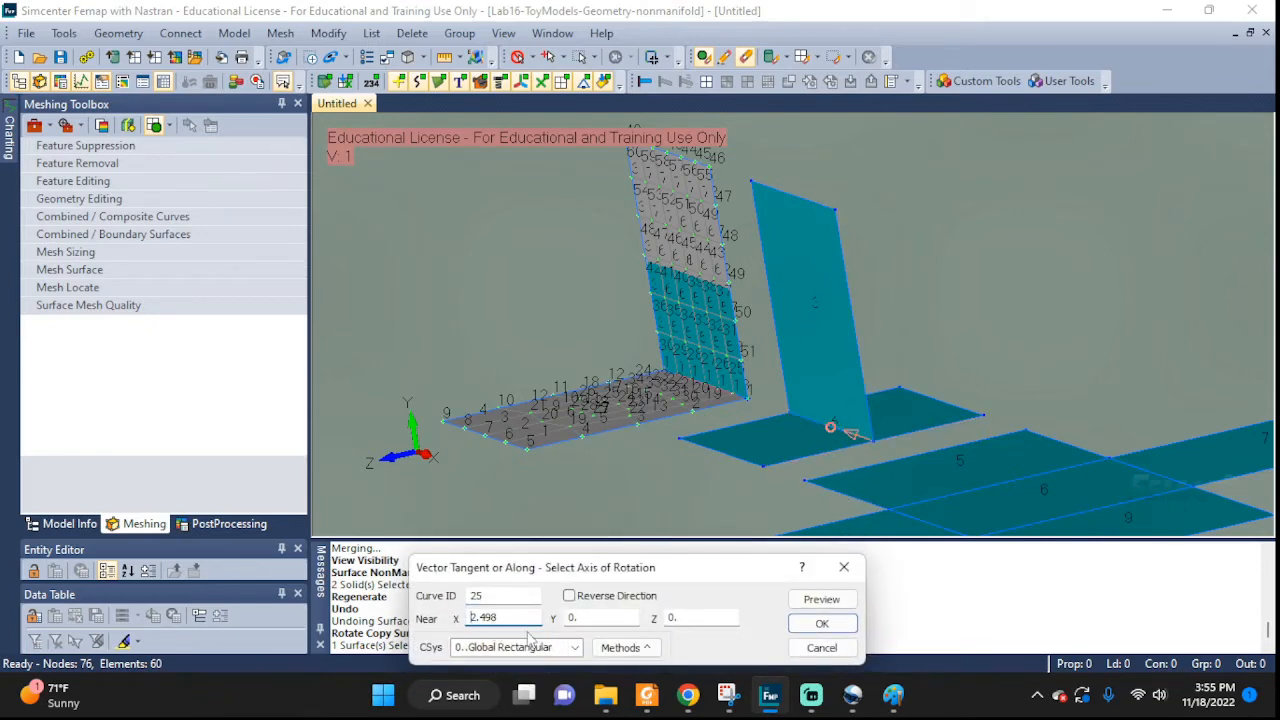
click(822, 623)
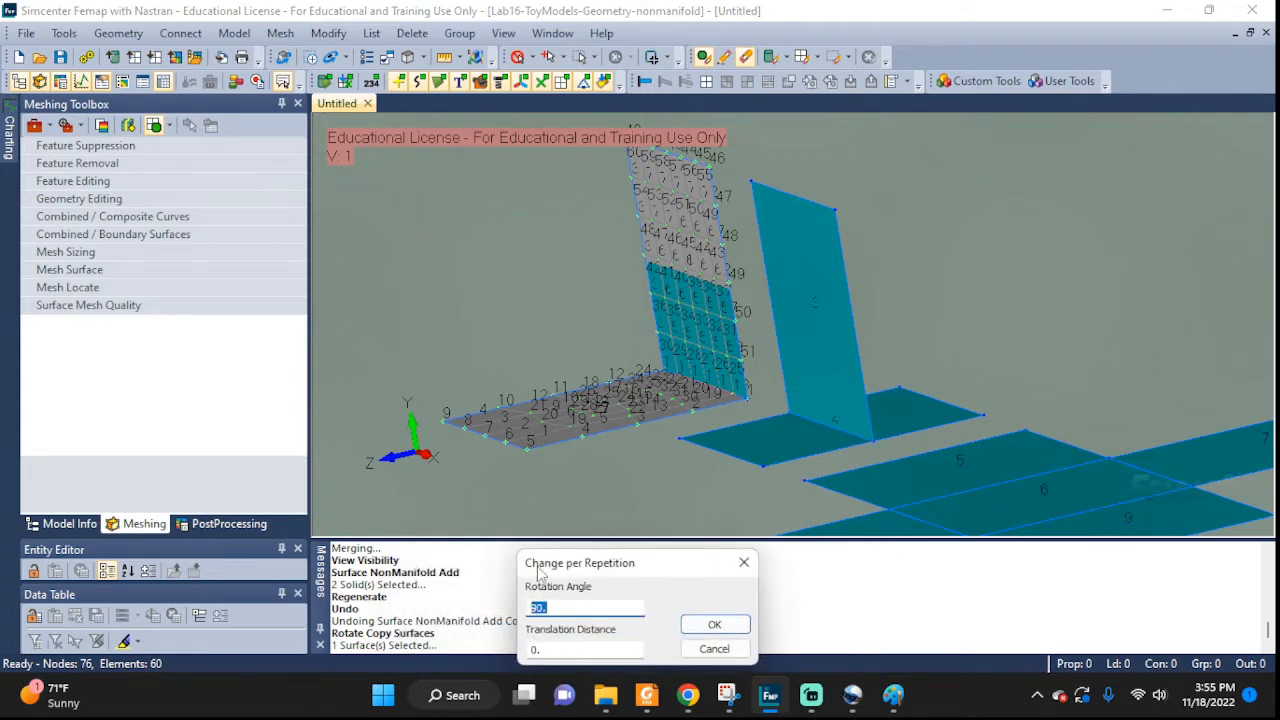
click(714, 624)
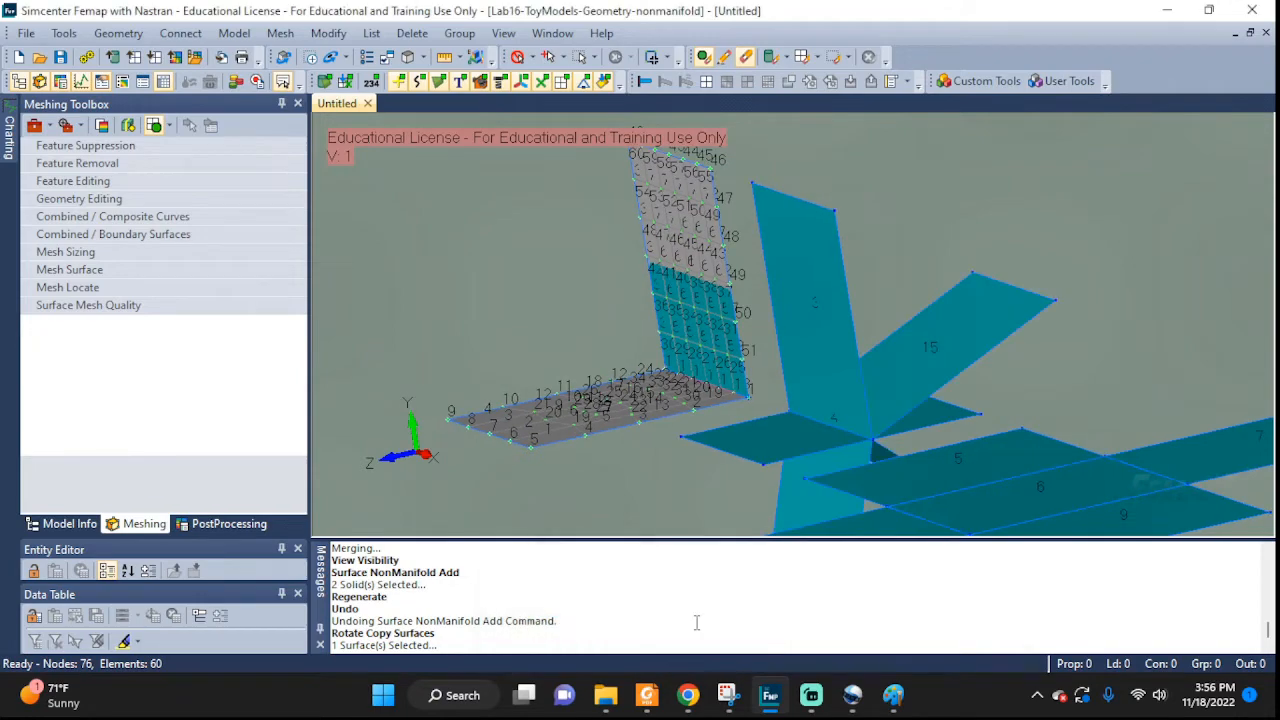
- Join surfaces 17, 16, 15, 3 and 4 with NonManifold Add, using a tolerance of 1.2e-3 and Incremental Checking
middle_drag(979, 392, 1153, 399)
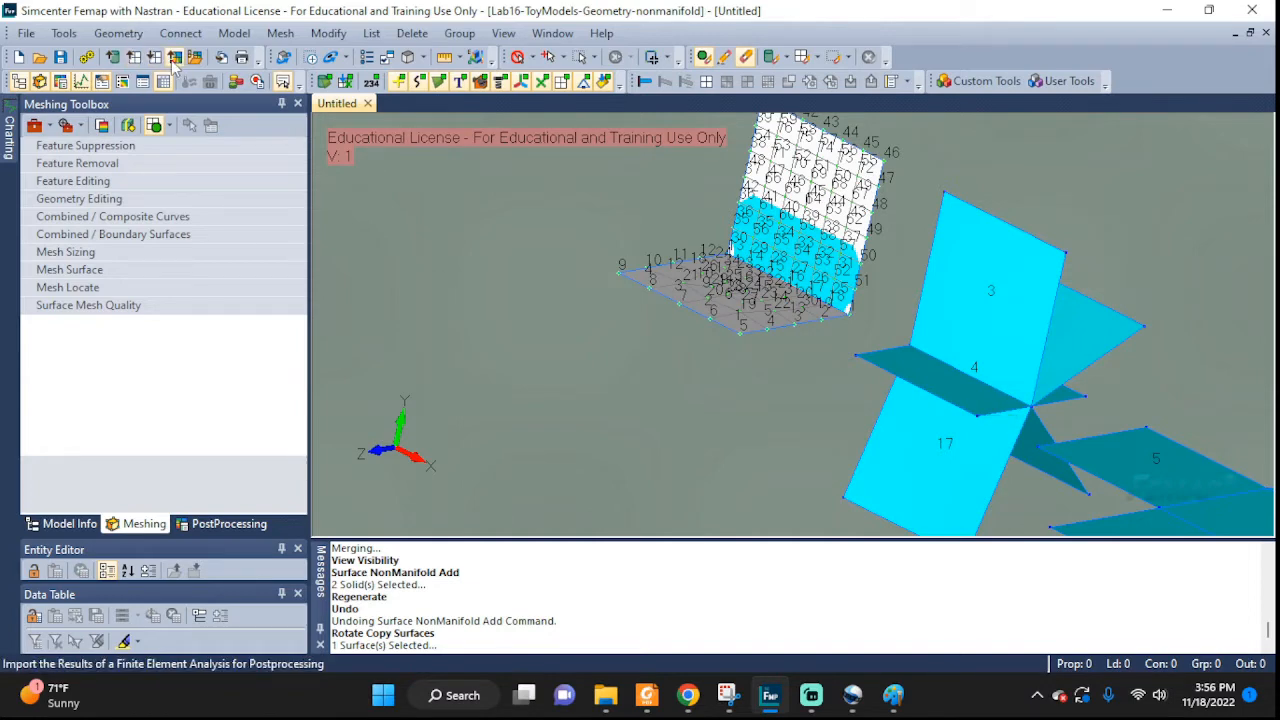
click(118, 34)
mouse_move(195, 41)
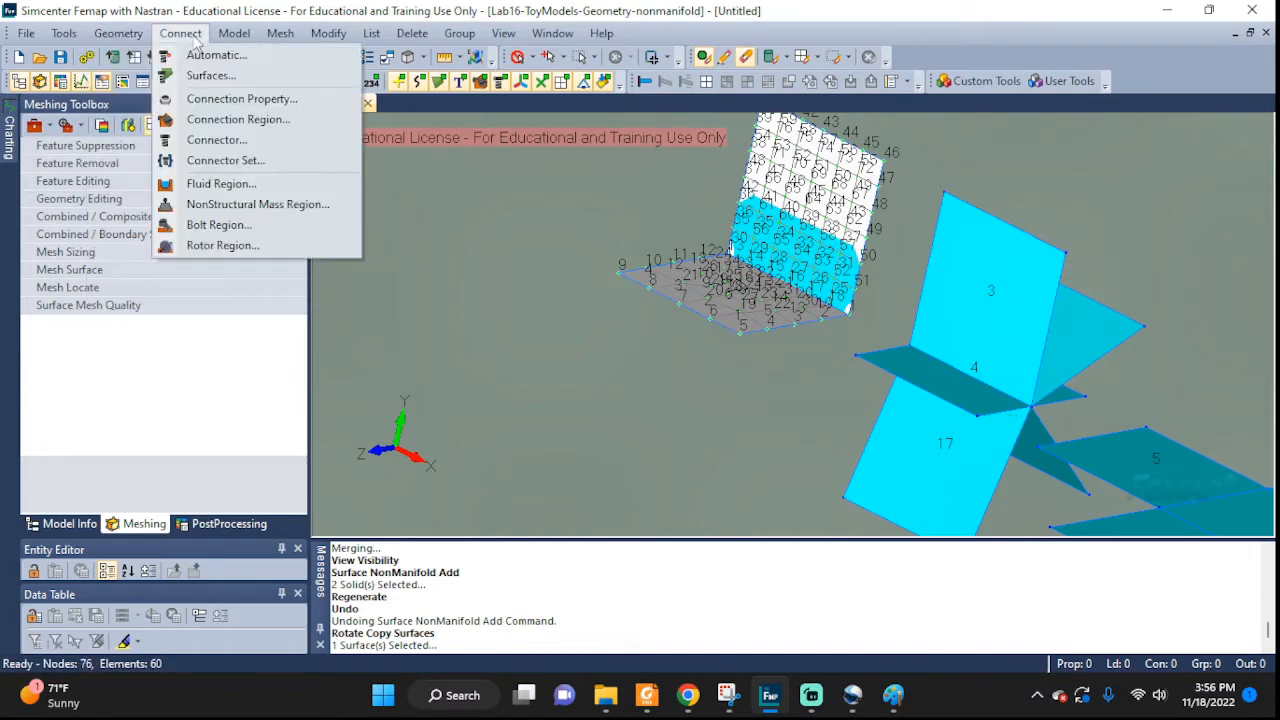
mouse_move(120, 36)
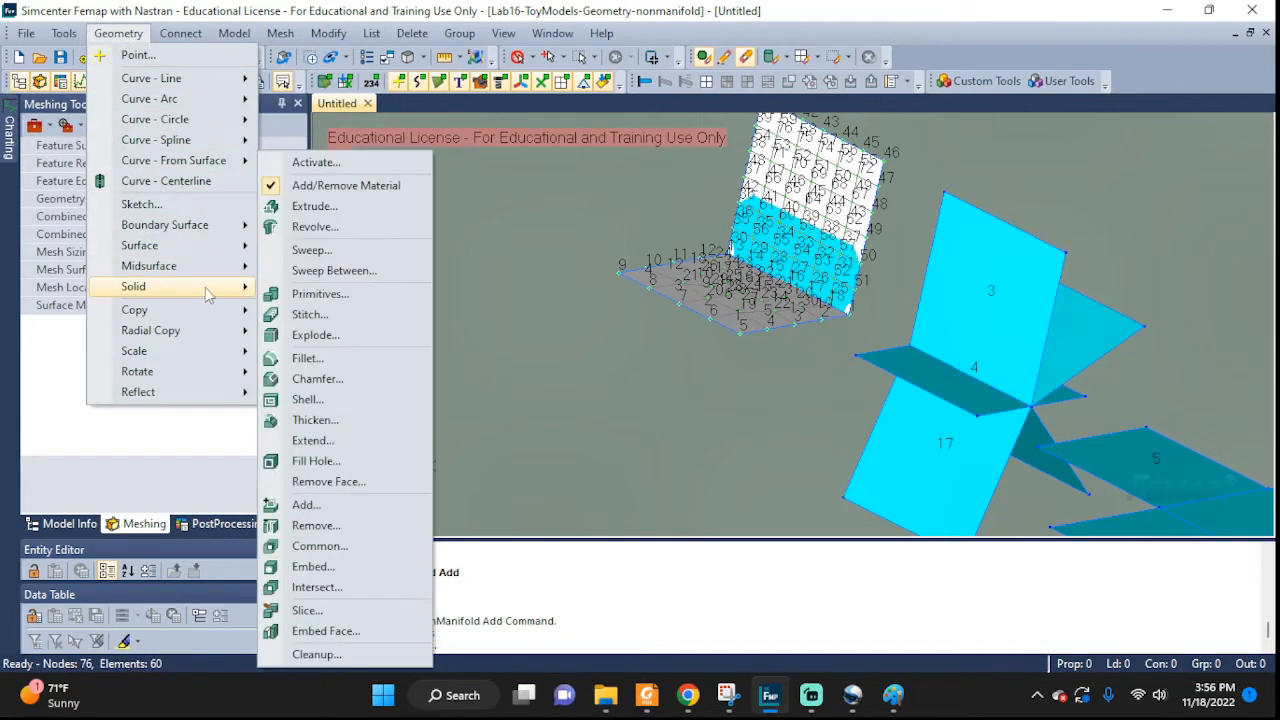
mouse_move(209, 272)
mouse_move(214, 248)
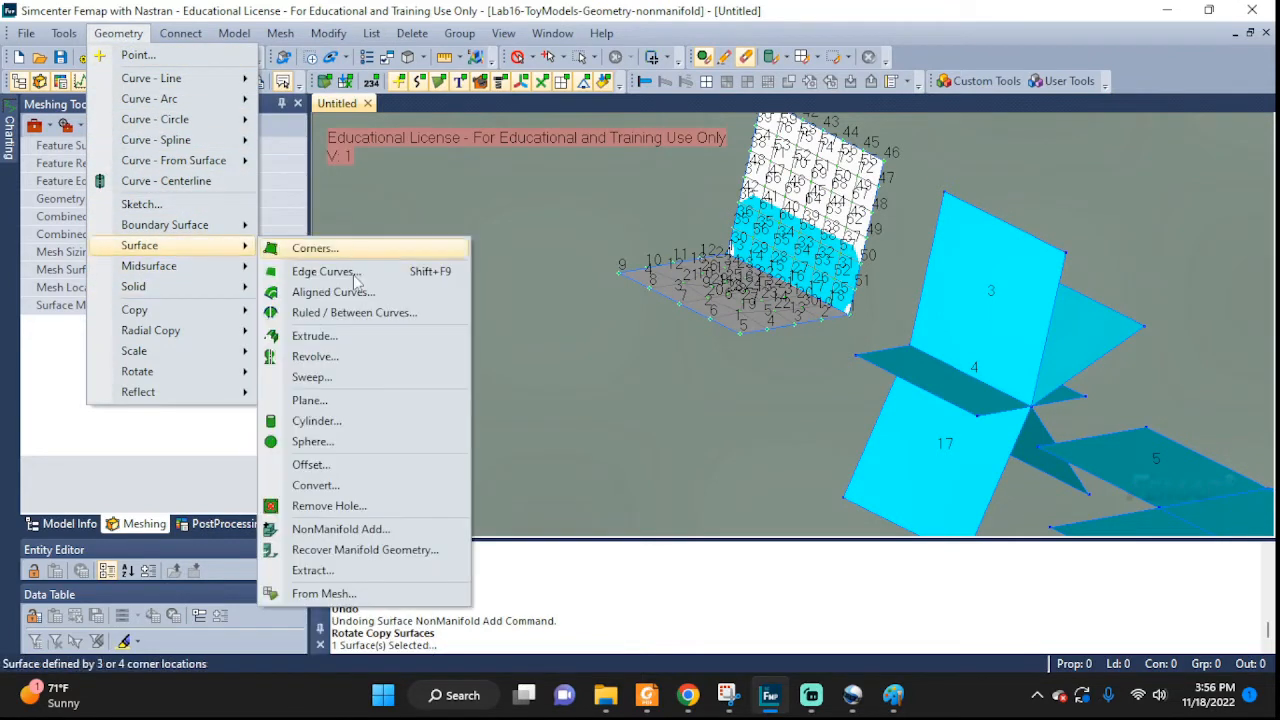
click(328, 538)
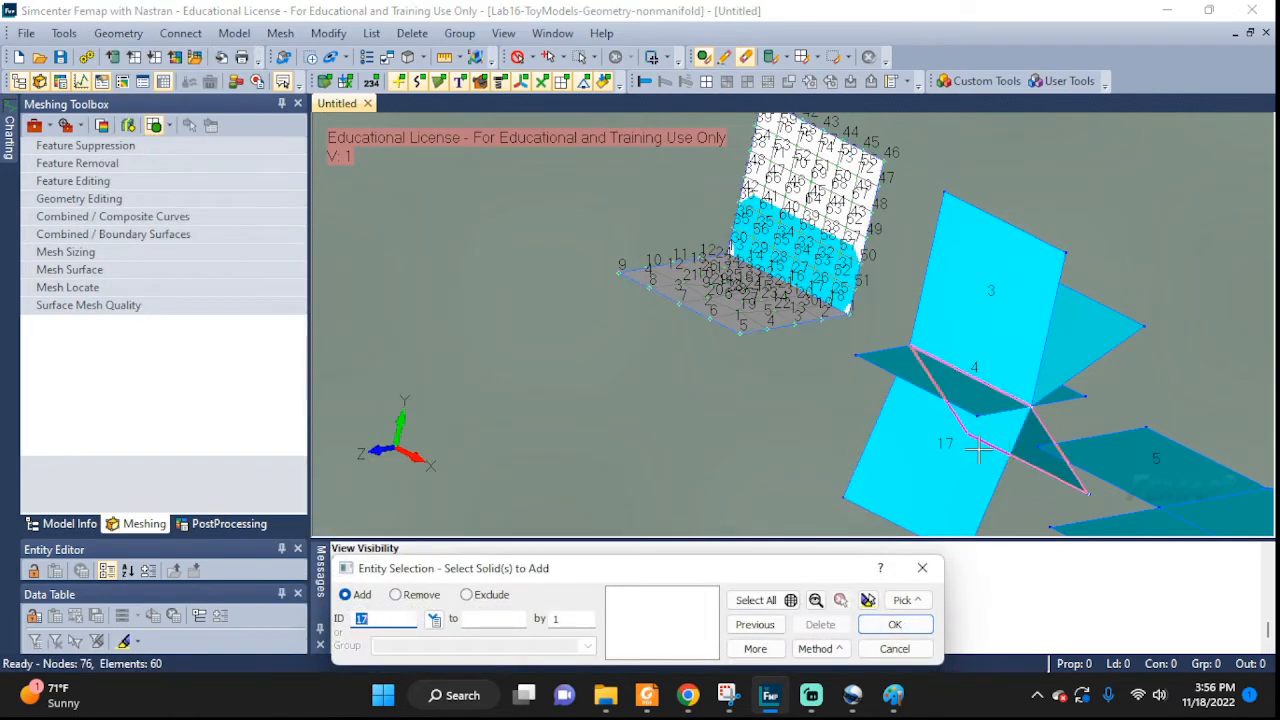
click(955, 470)
click(1040, 425)
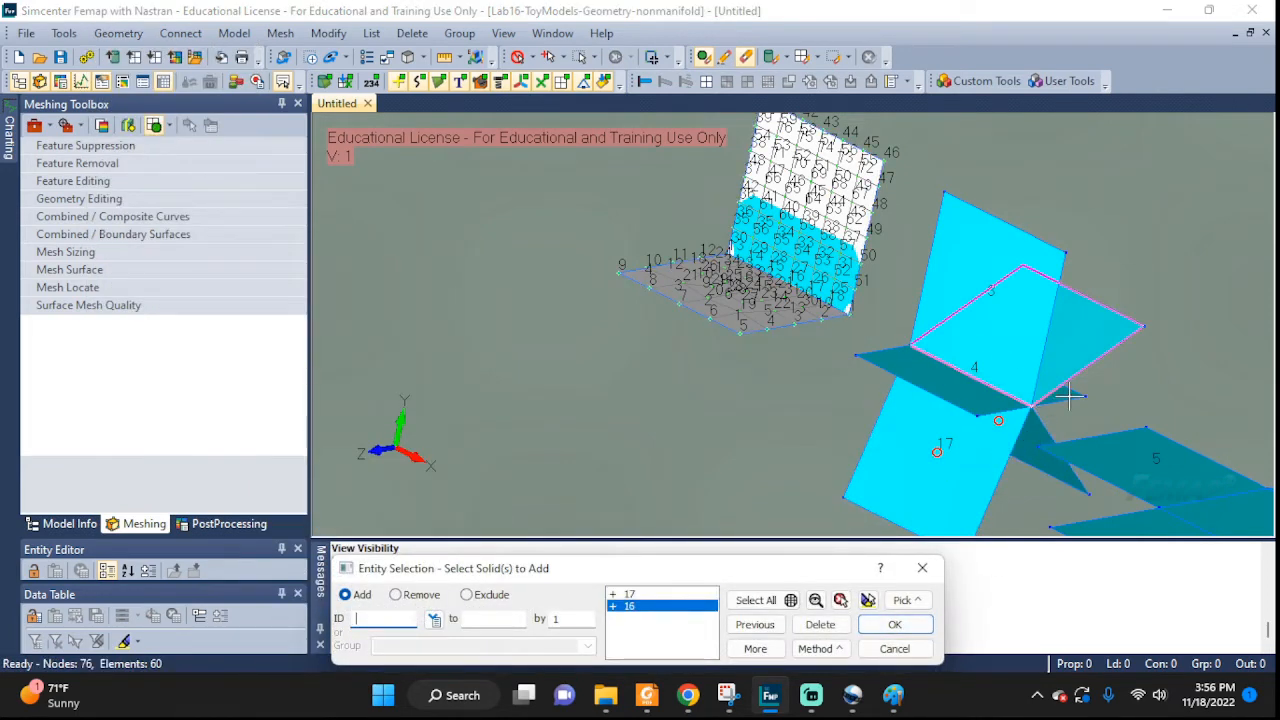
click(1026, 332)
click(1008, 285)
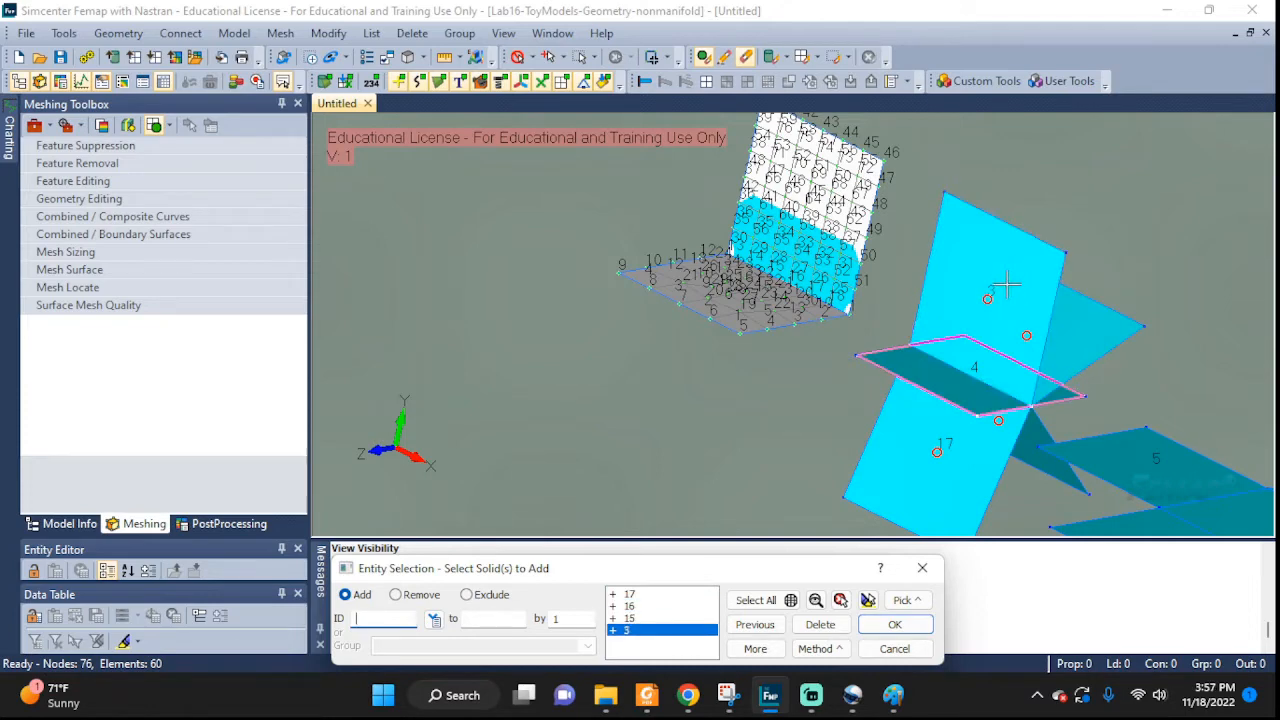
click(935, 373)
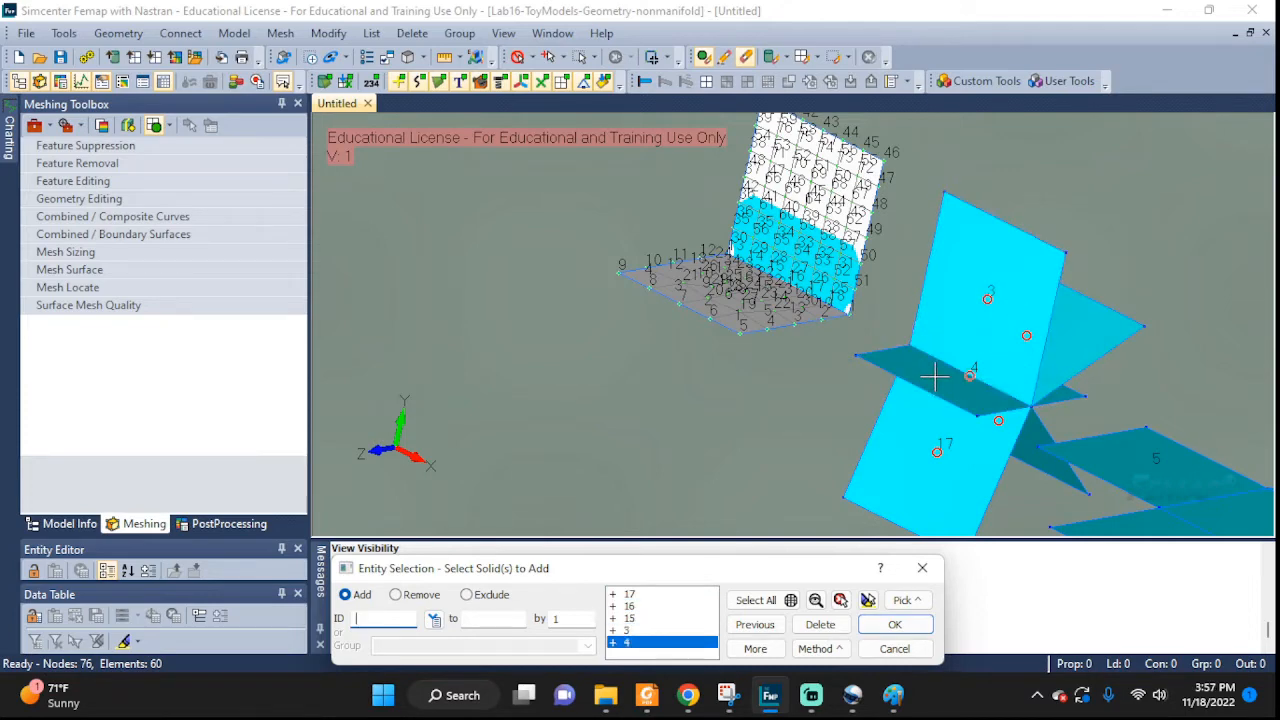
click(893, 626)
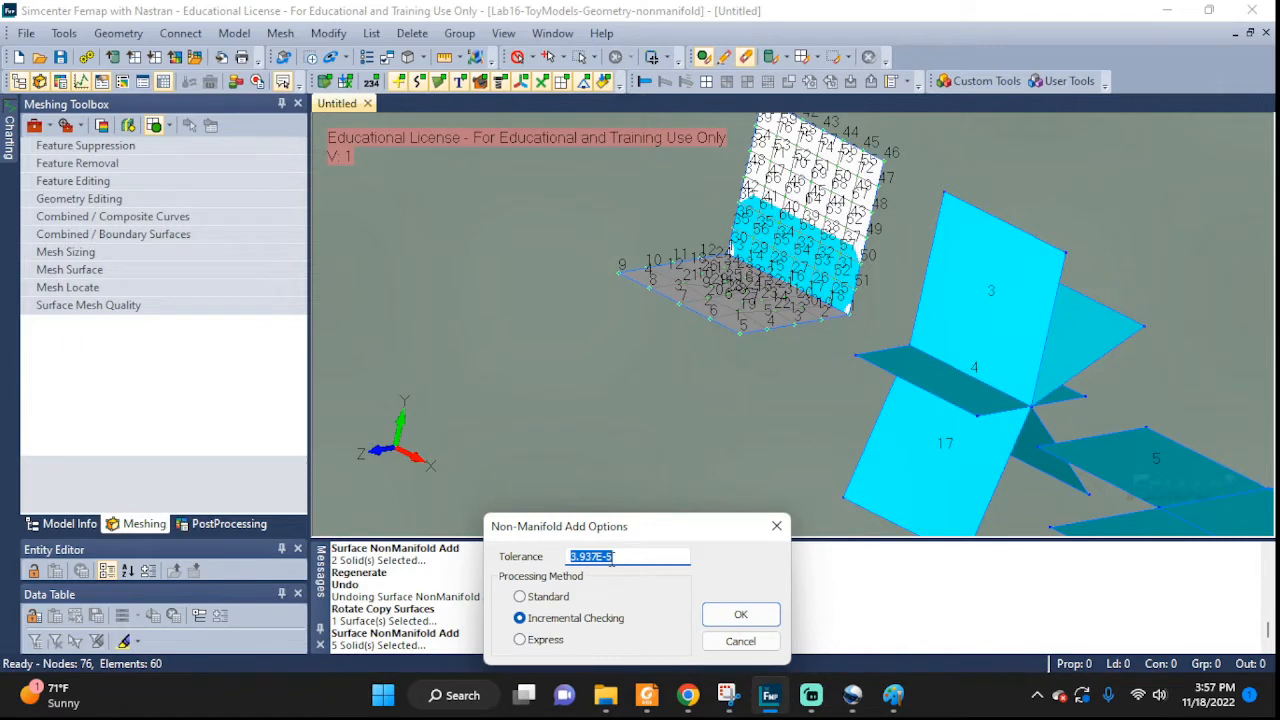
text(1.2e-3)
click(738, 613)
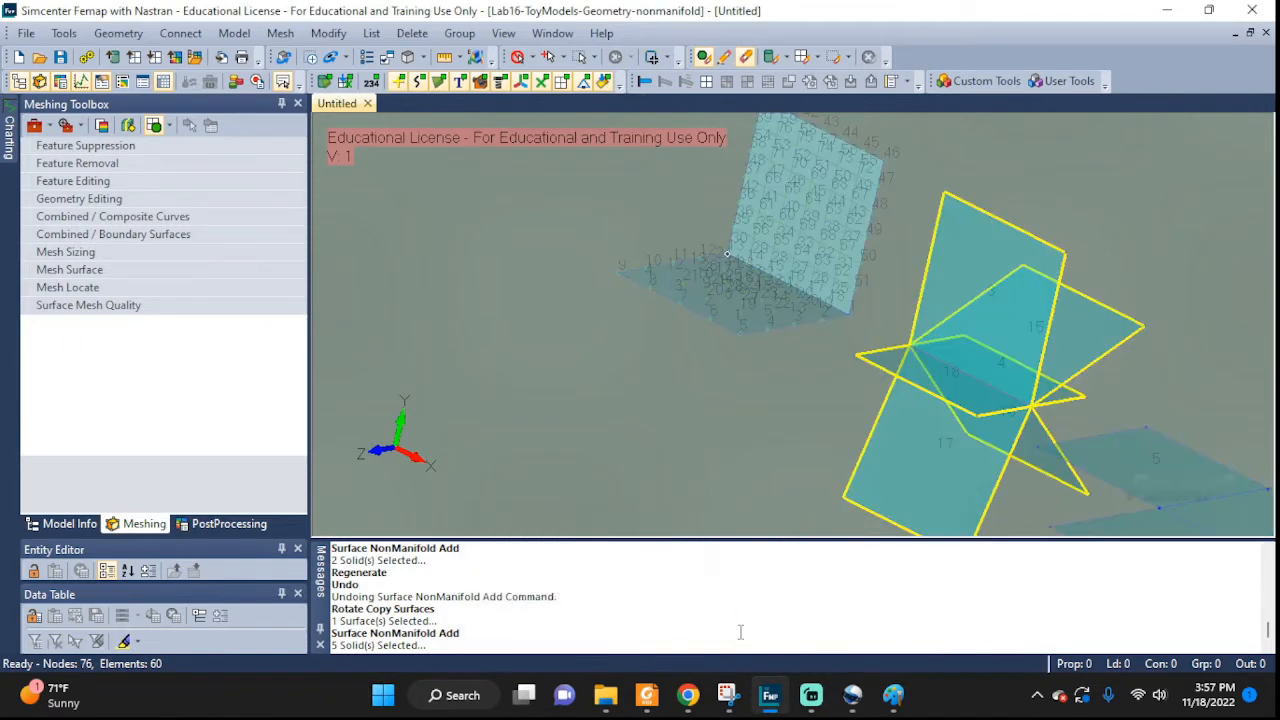
- Examine the common edge of the five joined surfaces and regenerate the view to clear the highlighting
middle_drag(1097, 432, 974, 386)
scroll(1073, 426, up, 5)
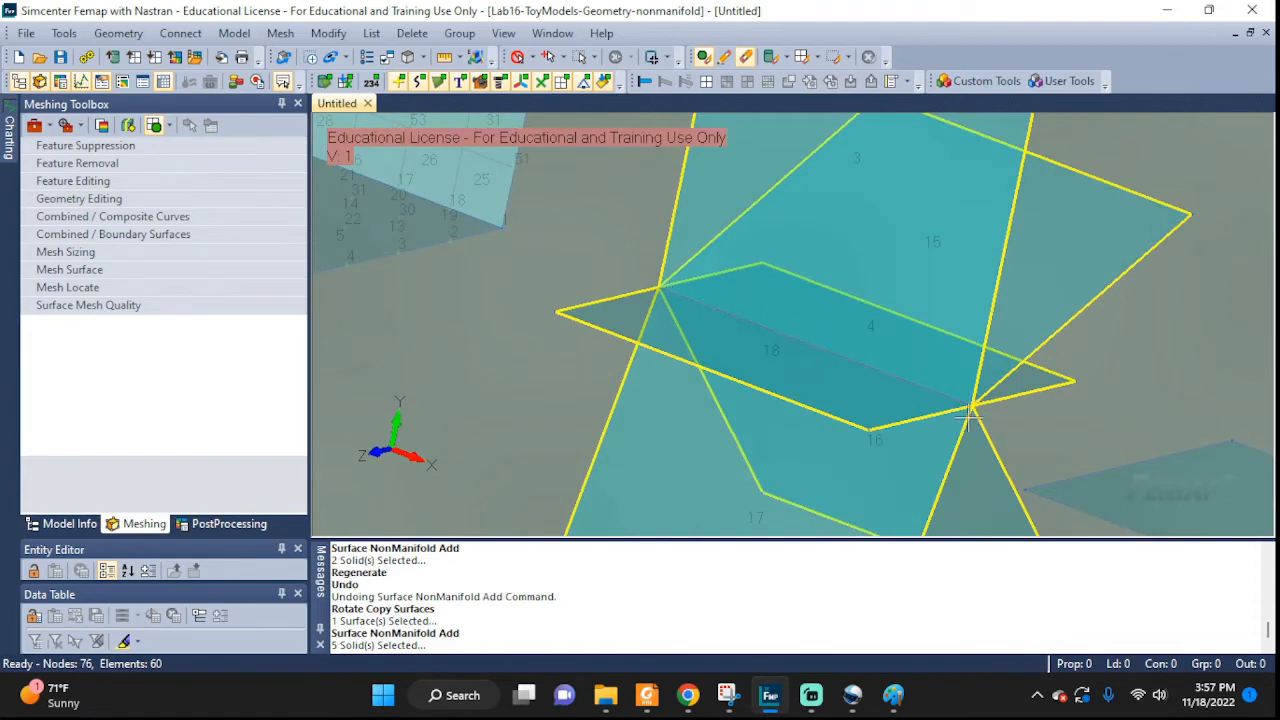
middle_drag(924, 410, 963, 463)
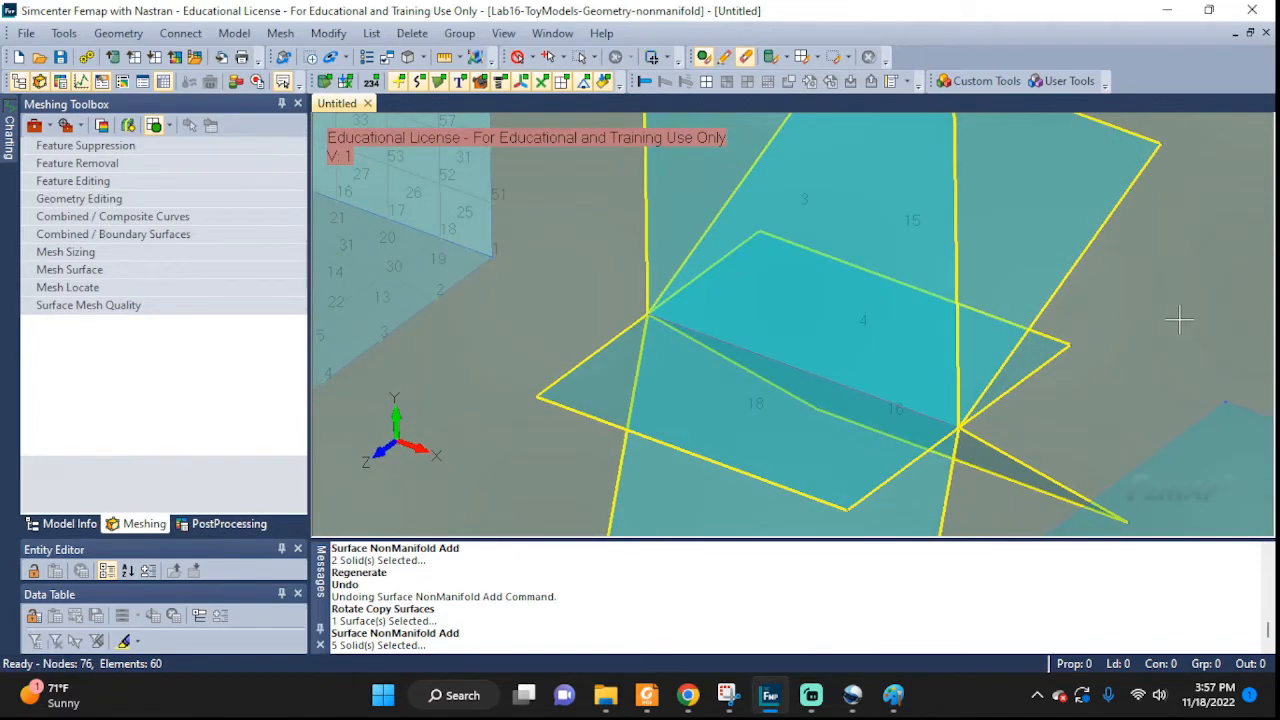
scroll(1050, 445, up, 2)
scroll(870, 366, down, 5)
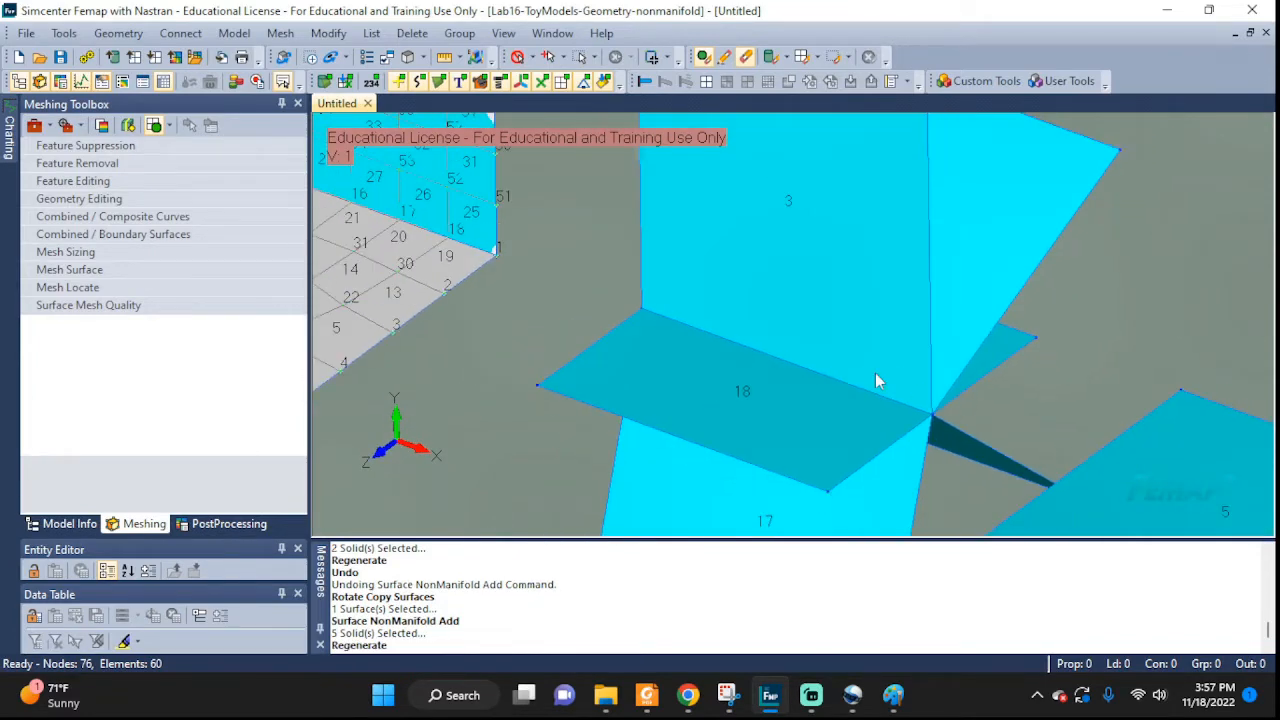
- Set the mesh size on surface 4 to 0.125 with size propagation and mesh sizes replaced on all curves
click(281, 34)
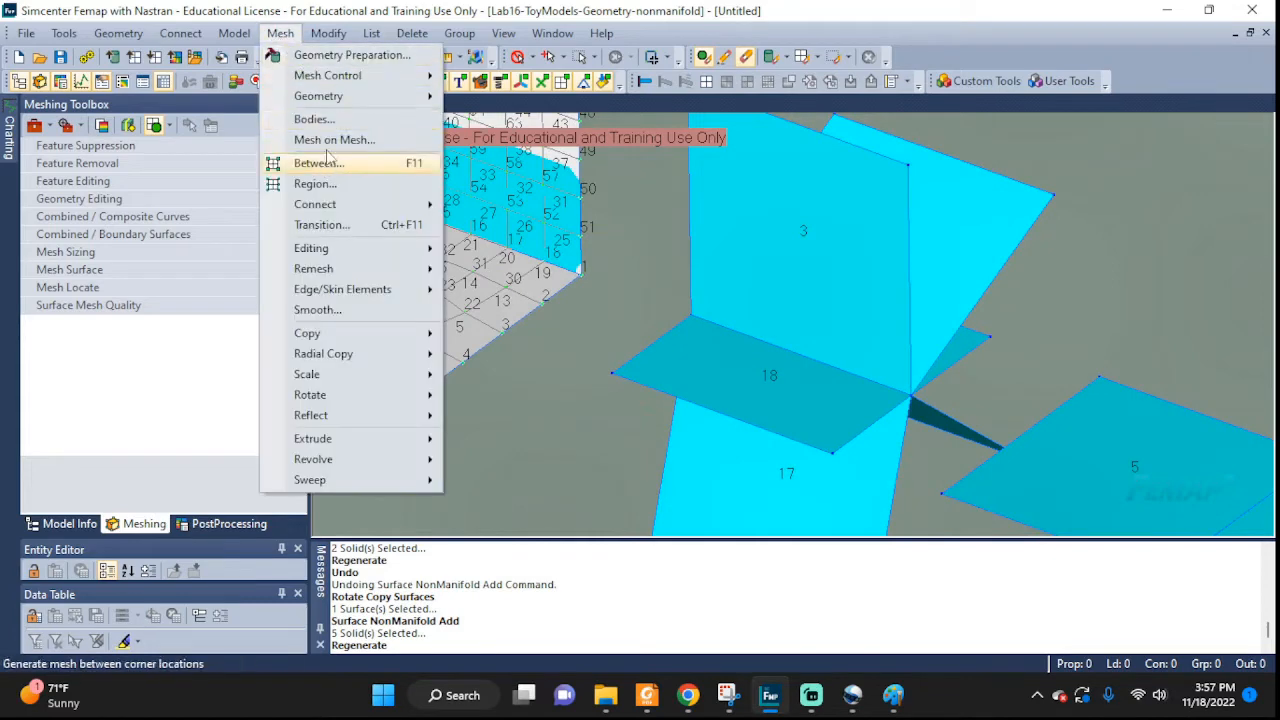
mouse_move(340, 75)
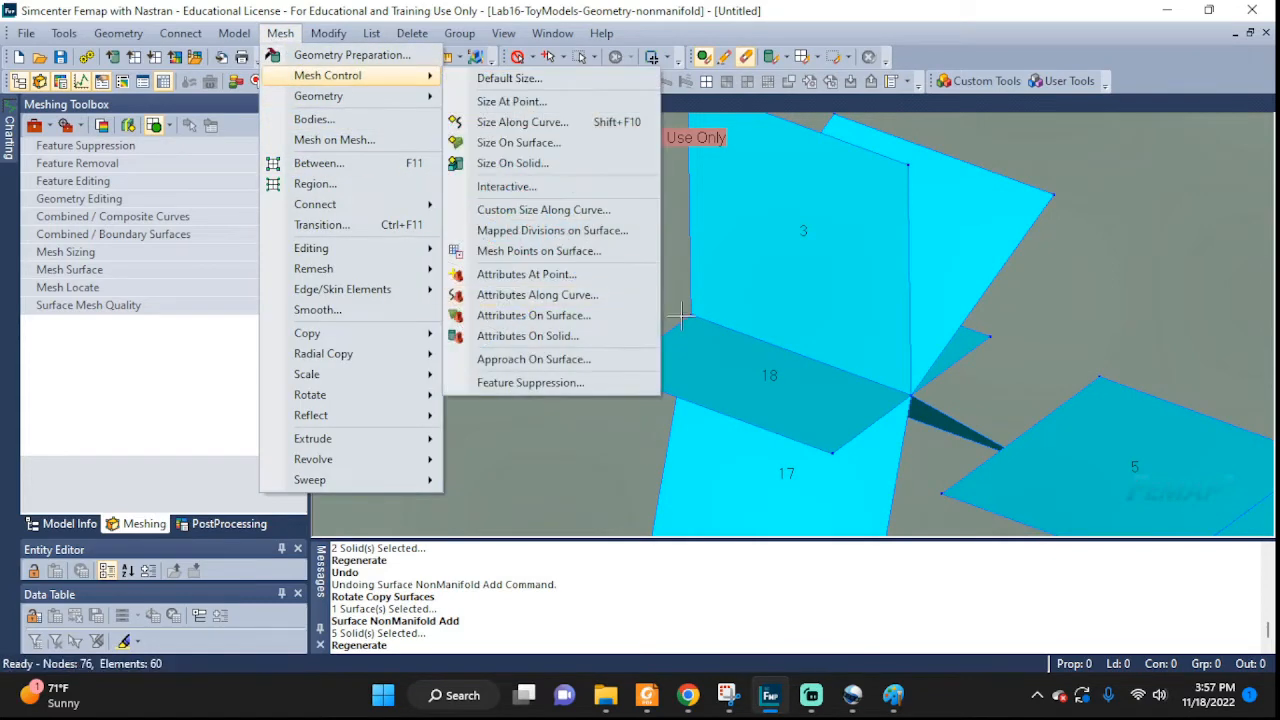
click(503, 143)
click(840, 326)
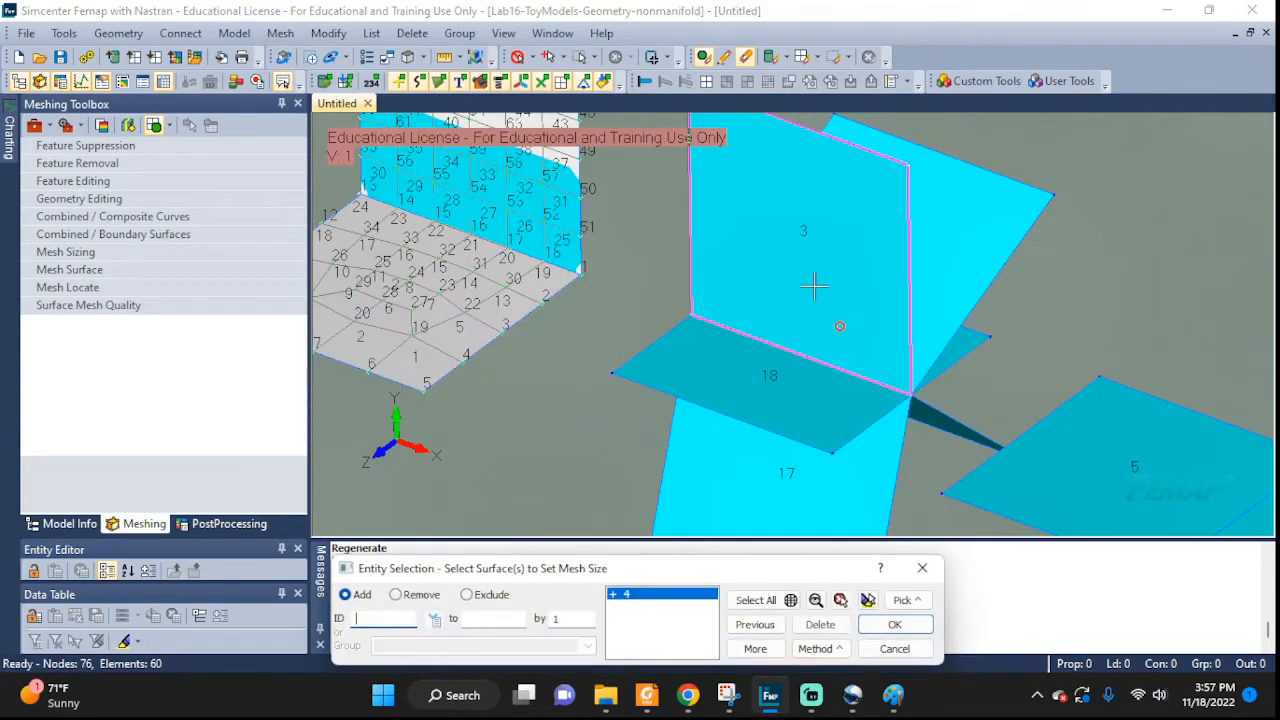
click(882, 624)
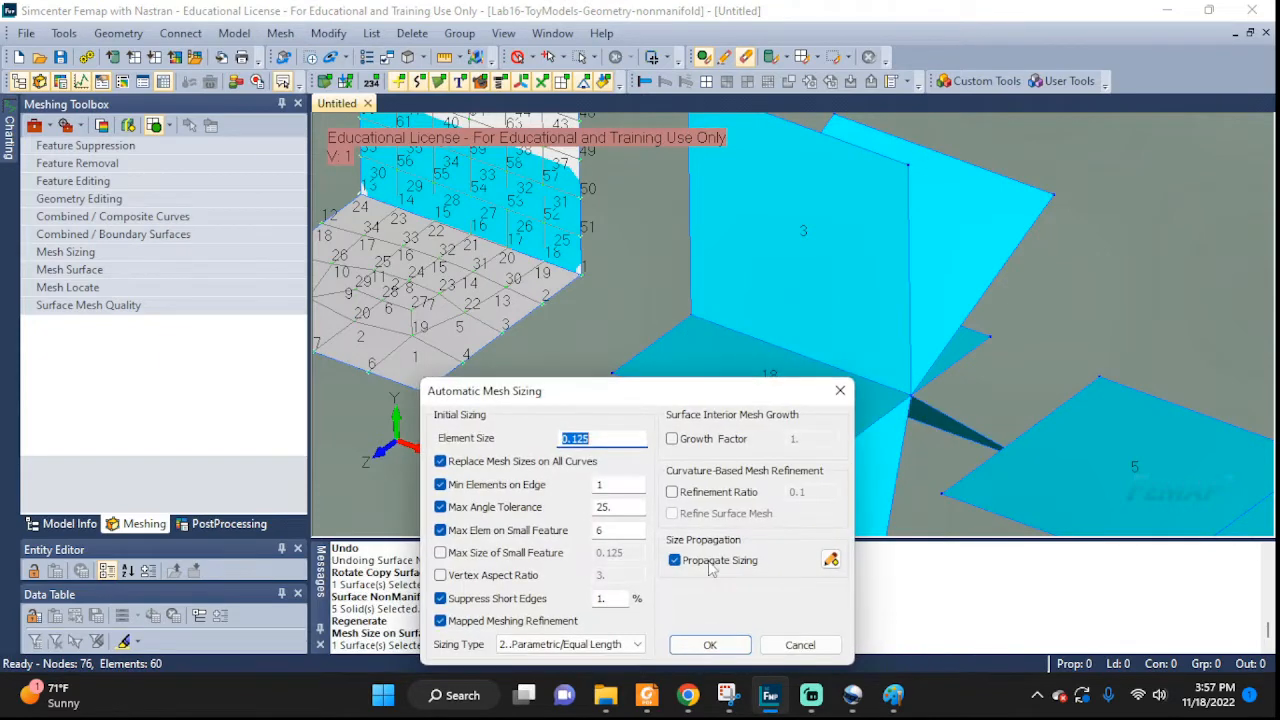
click(709, 645)
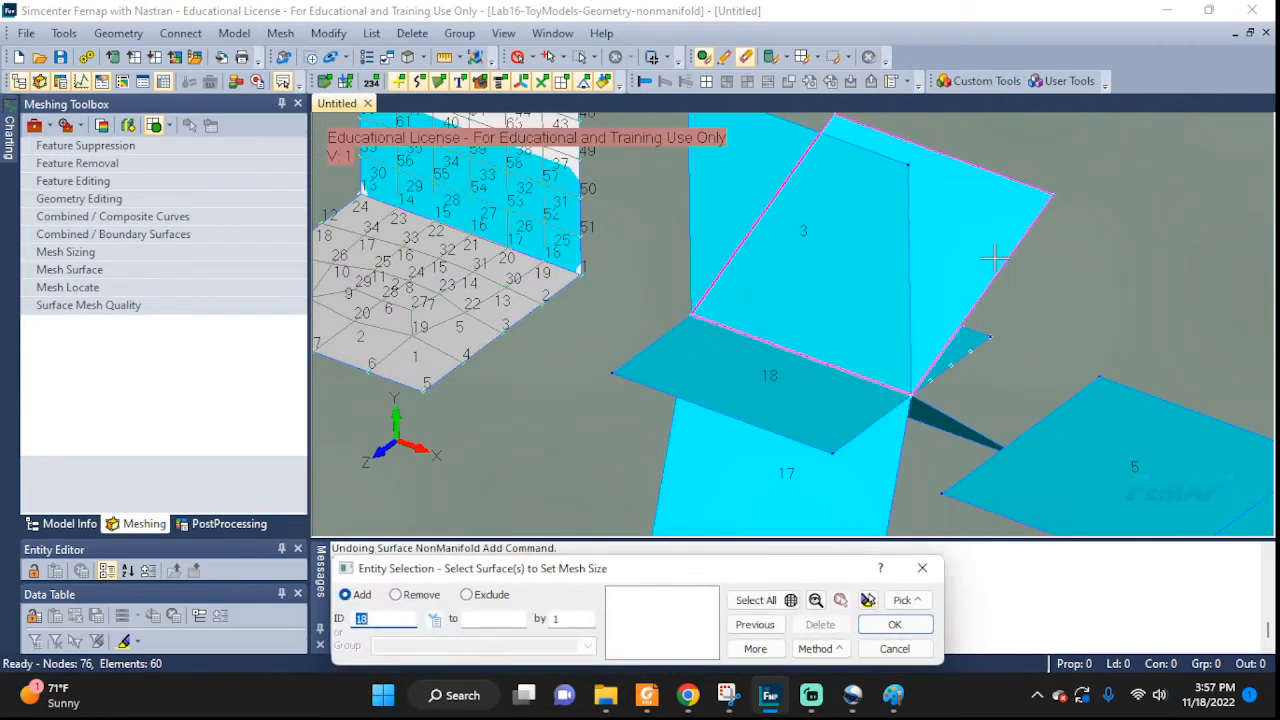
- Set the mesh size on surface 16 to 0.2 with size propagation
click(948, 418)
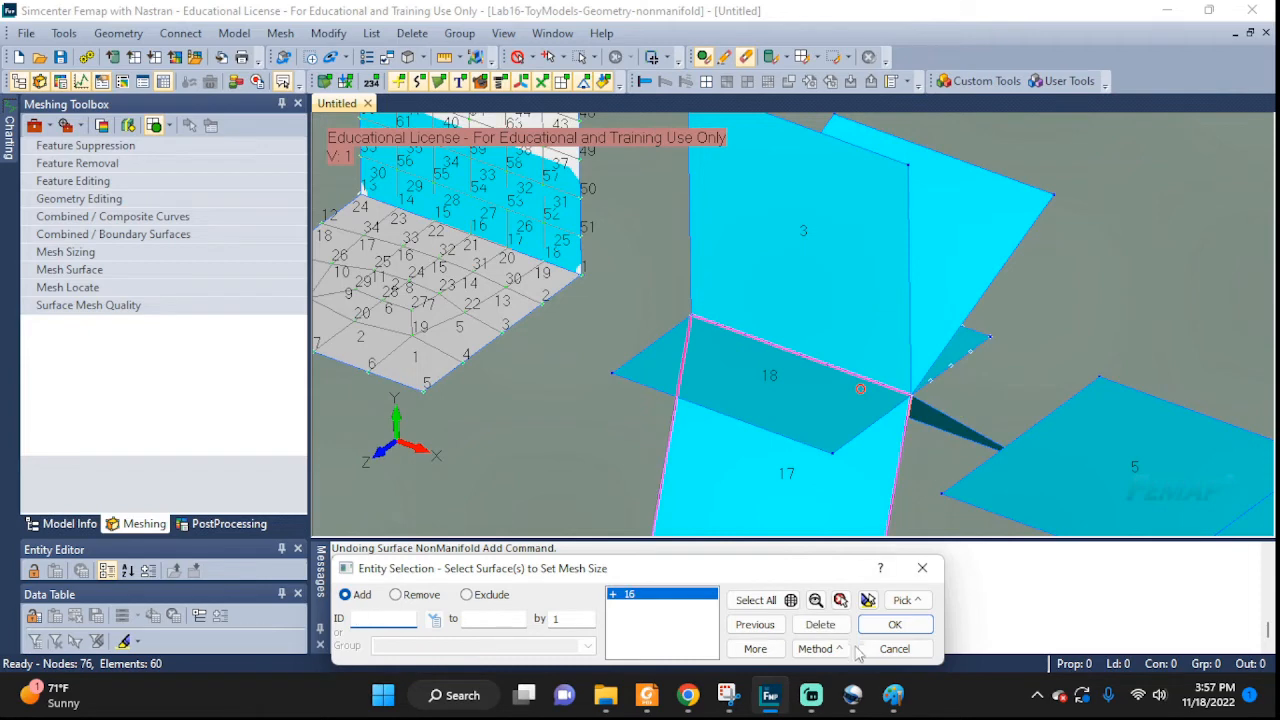
click(894, 624)
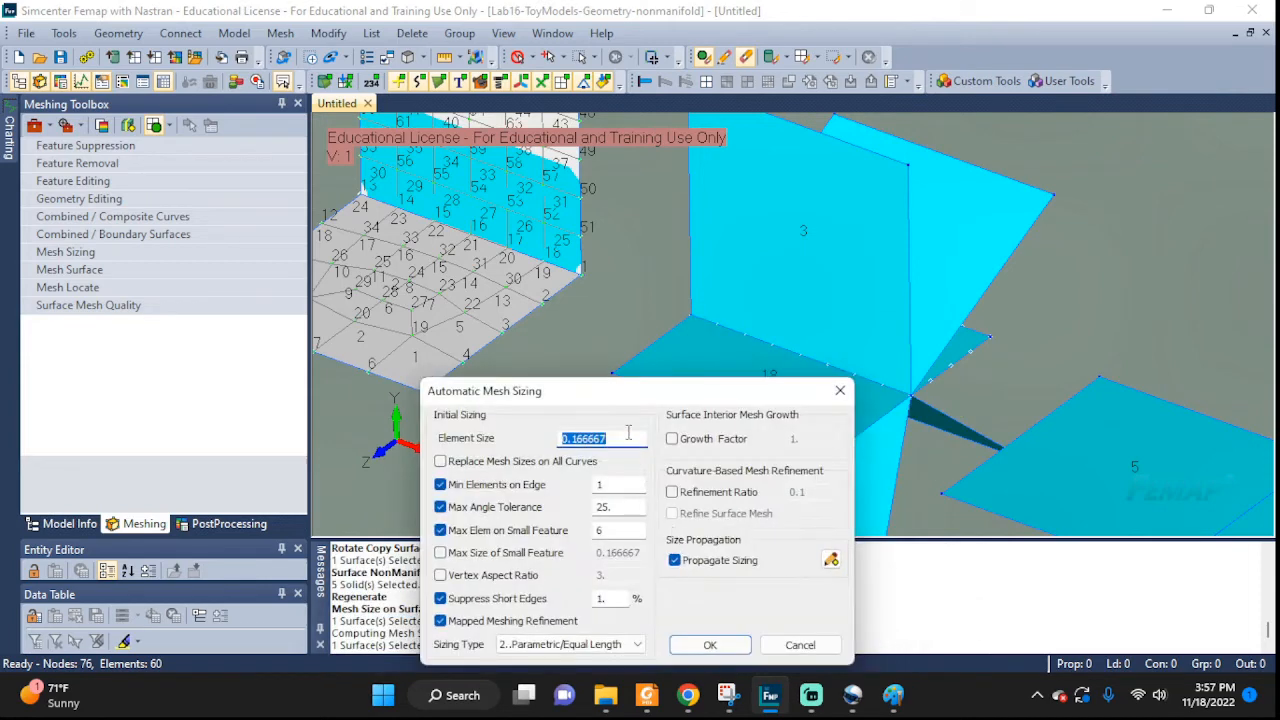
text(0.2)
click(710, 645)
- Set the mesh size on surface 15 to 0.3 with size propagation
click(871, 255)
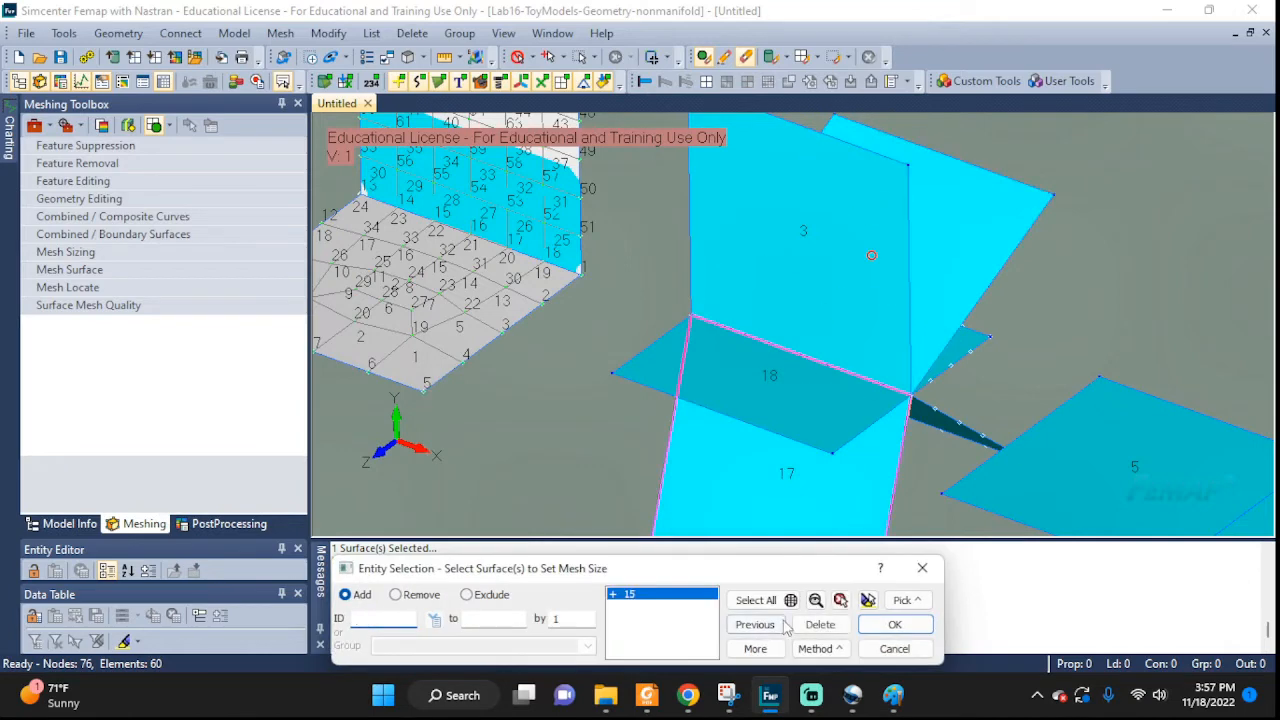
click(894, 624)
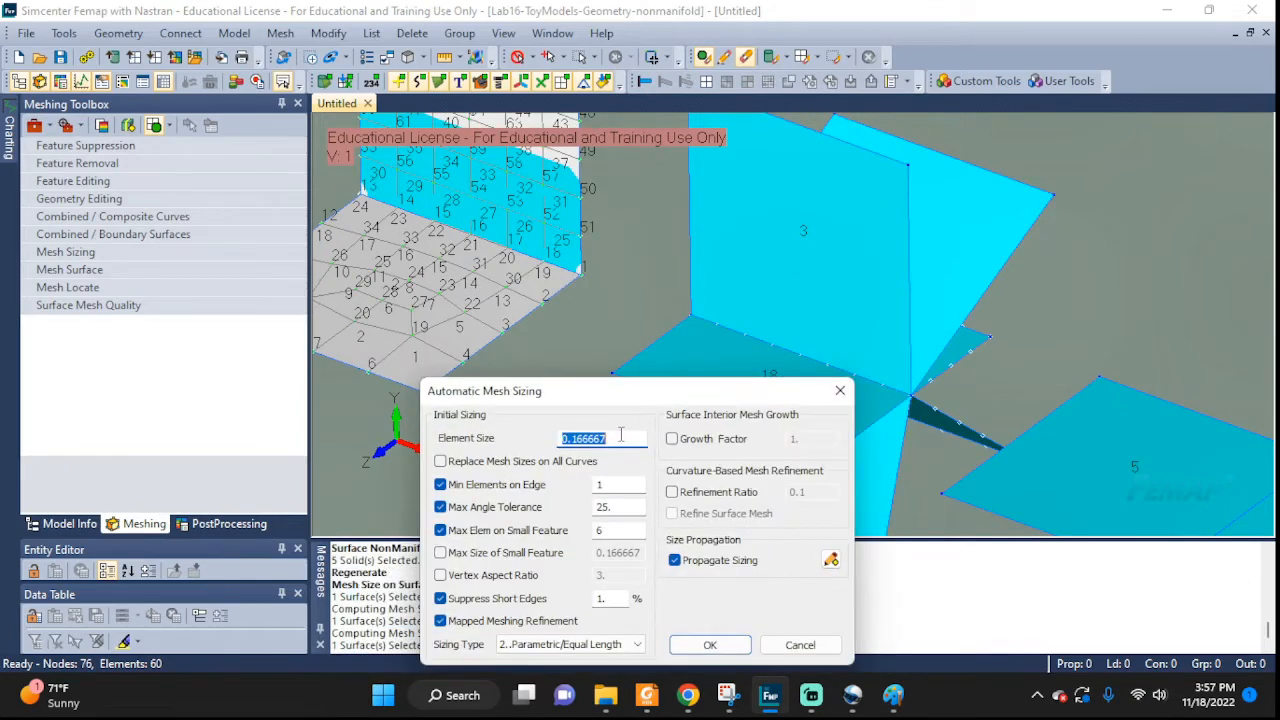
text(0.3)
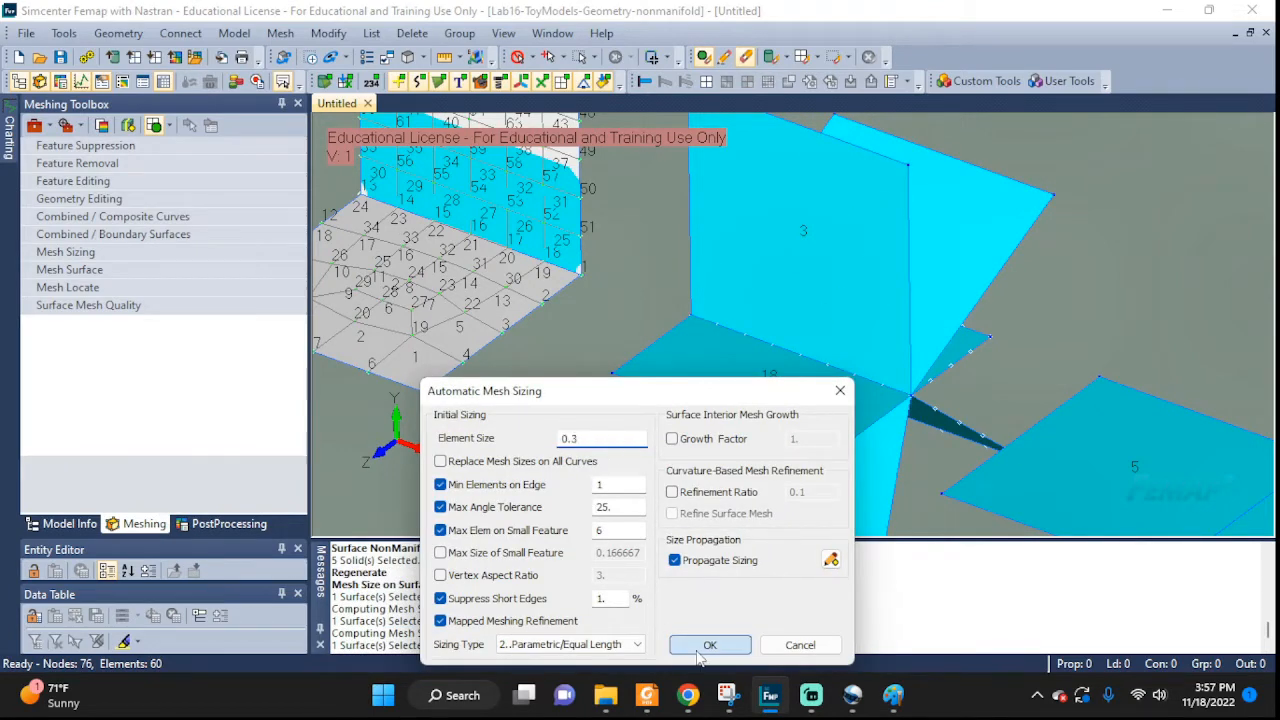
click(710, 645)
- Set the mesh size on surface 17 to 0.05 with size propagation and end the surface sizing command
click(837, 478)
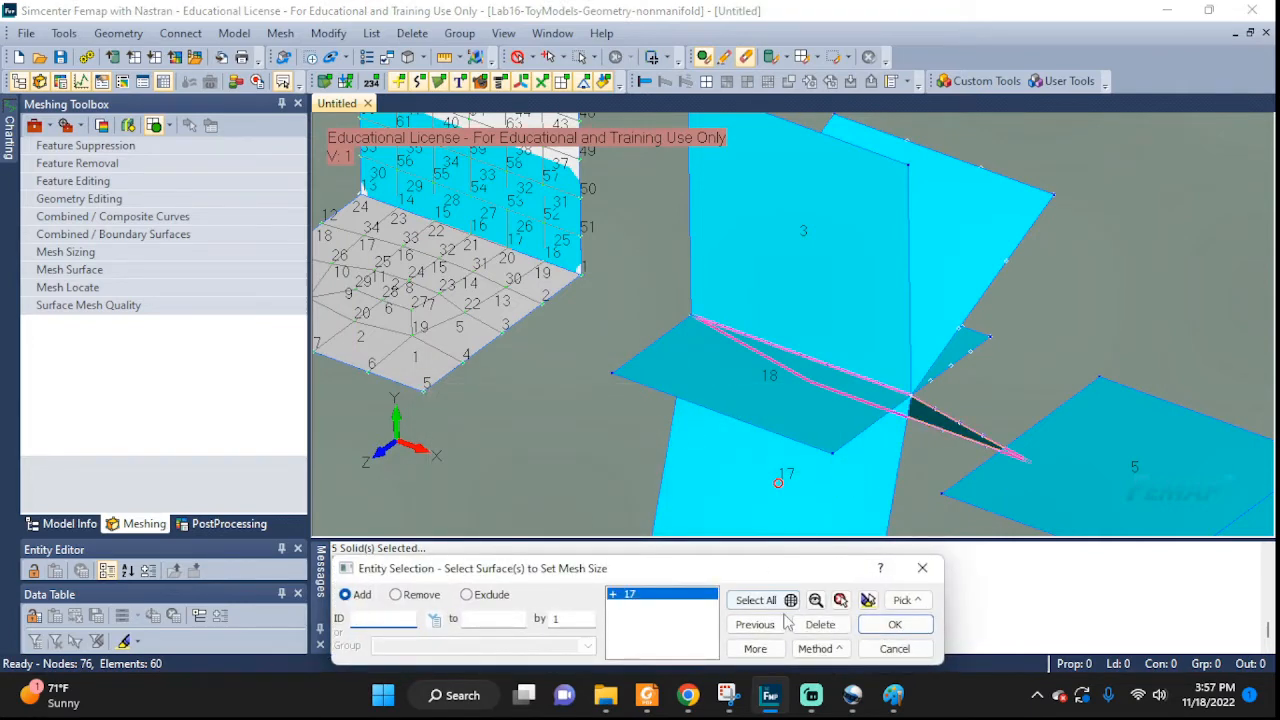
click(894, 624)
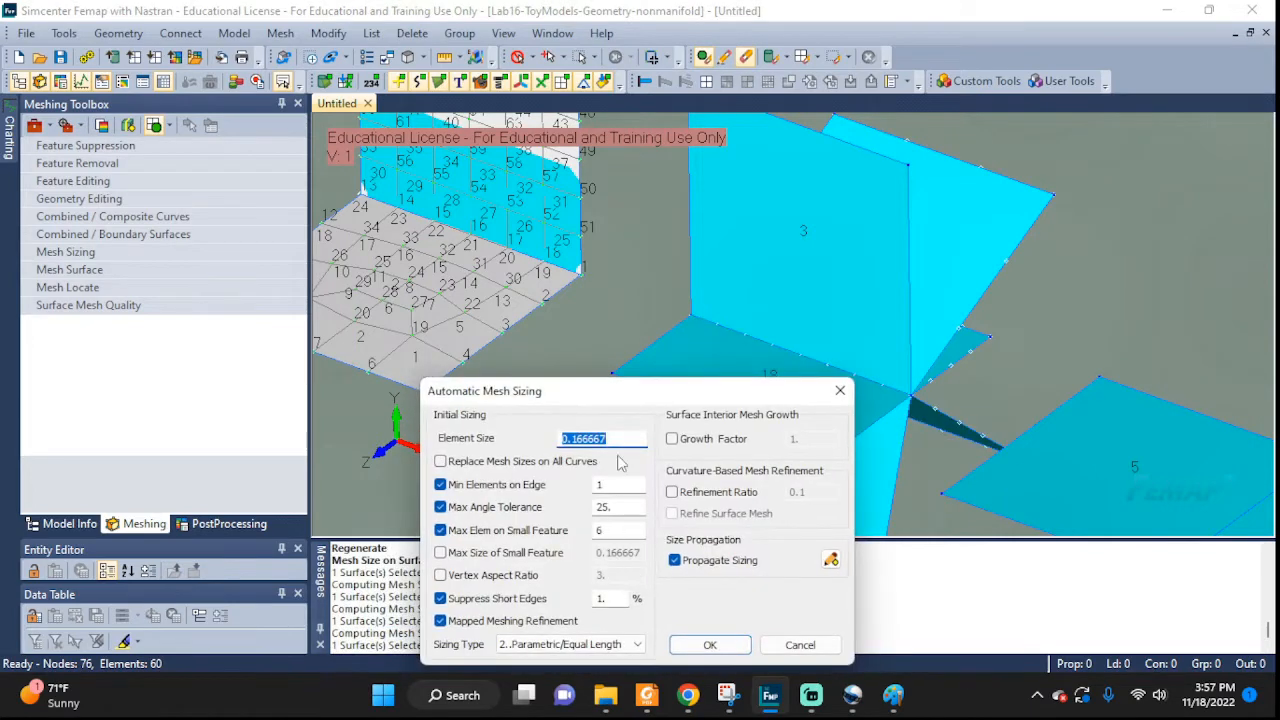
text(0.05)
click(718, 637)
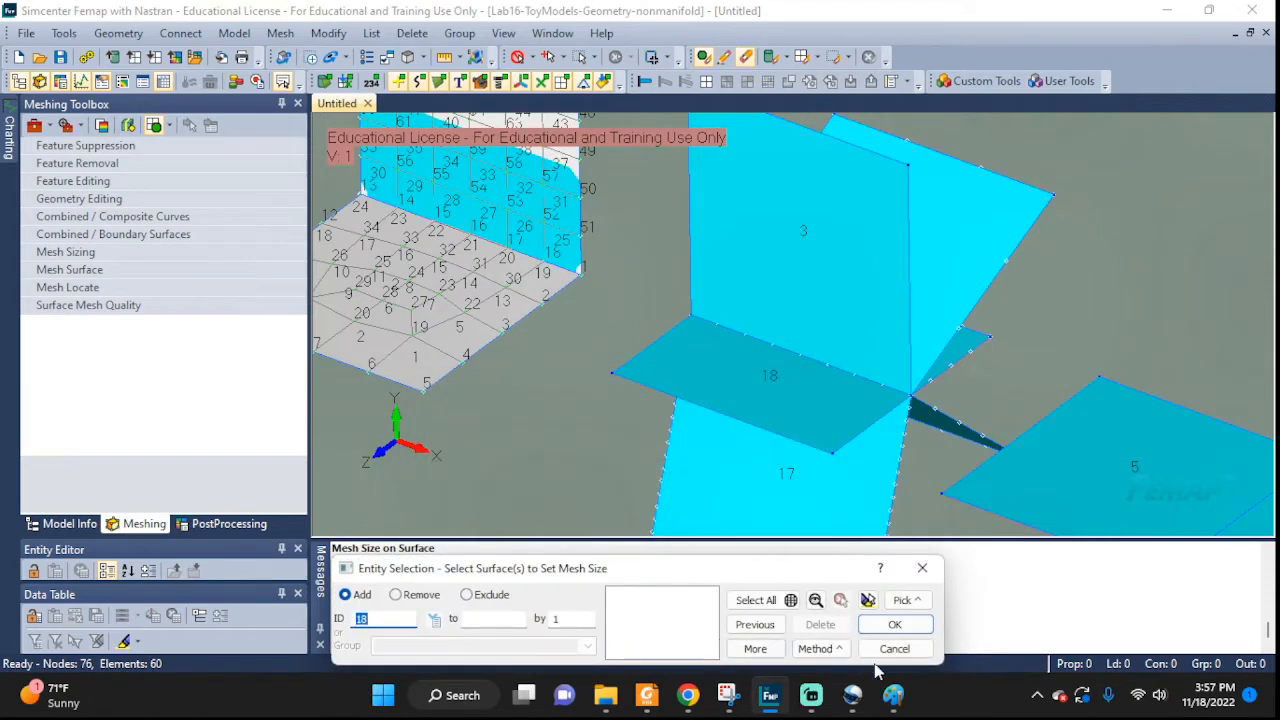
click(870, 603)
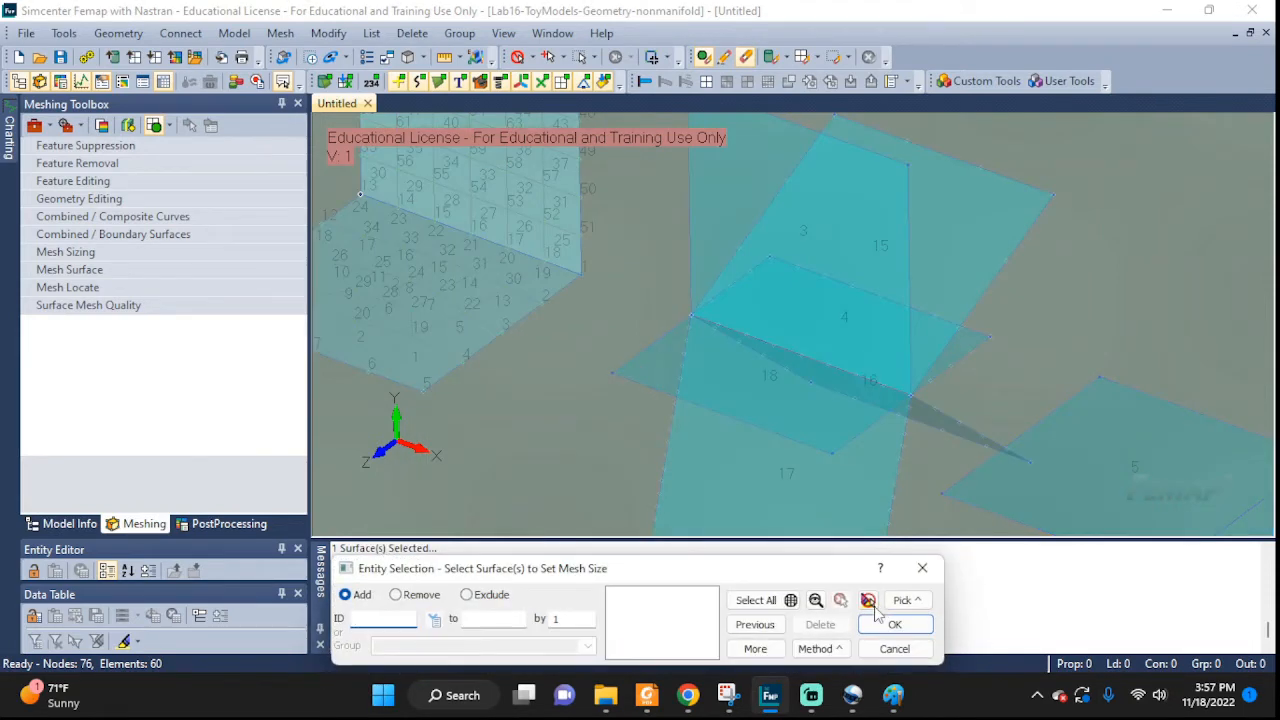
click(895, 649)
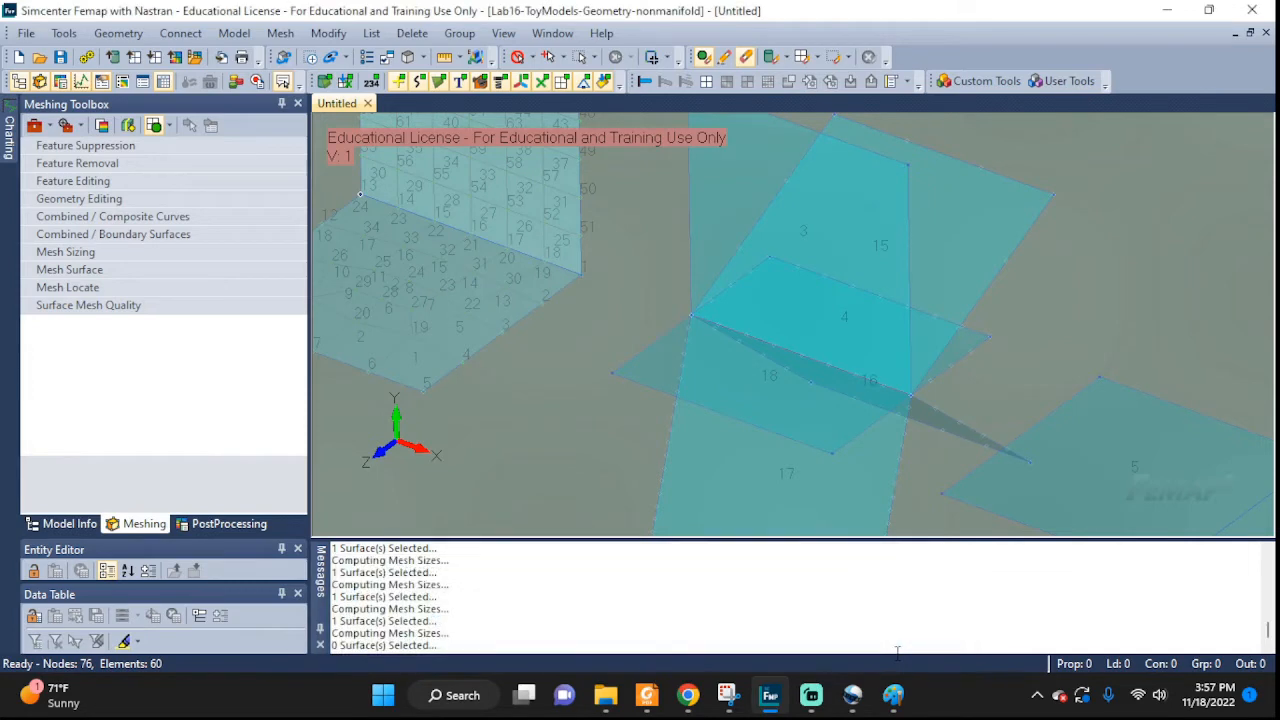
- Start surface meshing and select surfaces 16, 15, 3, 4 and 17 around the common edge
click(281, 33)
mouse_move(315, 96)
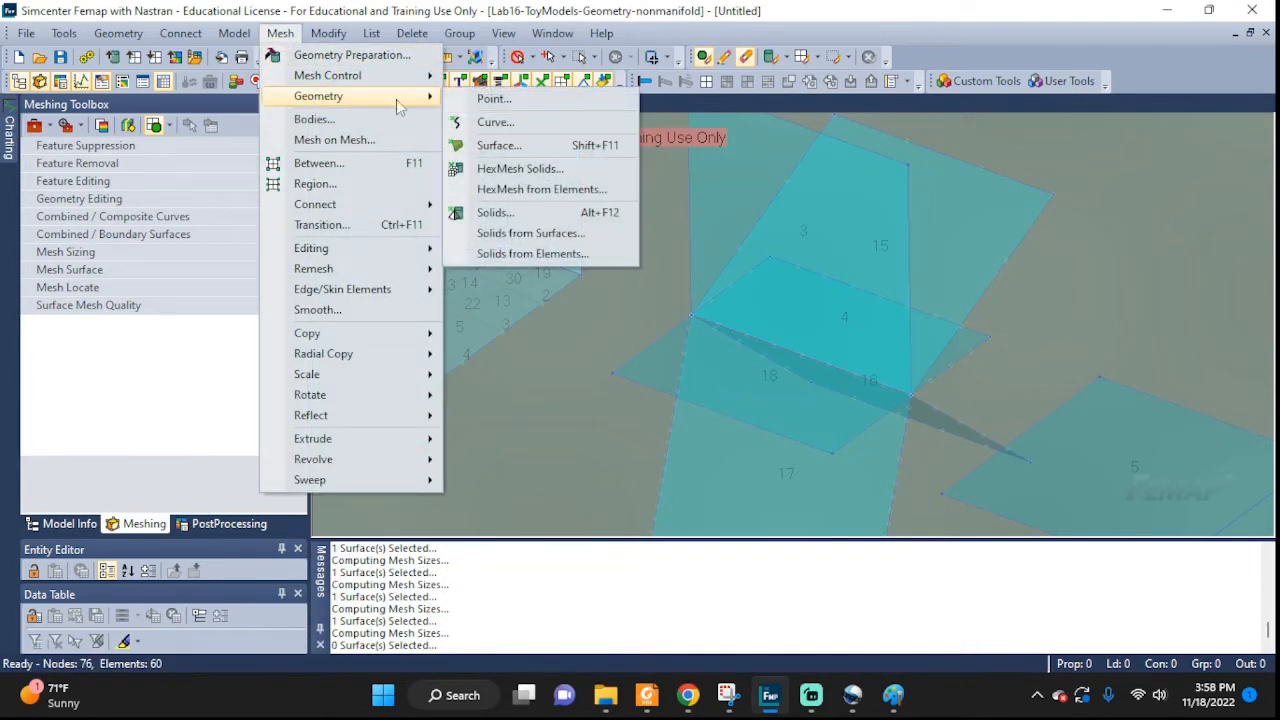
click(490, 146)
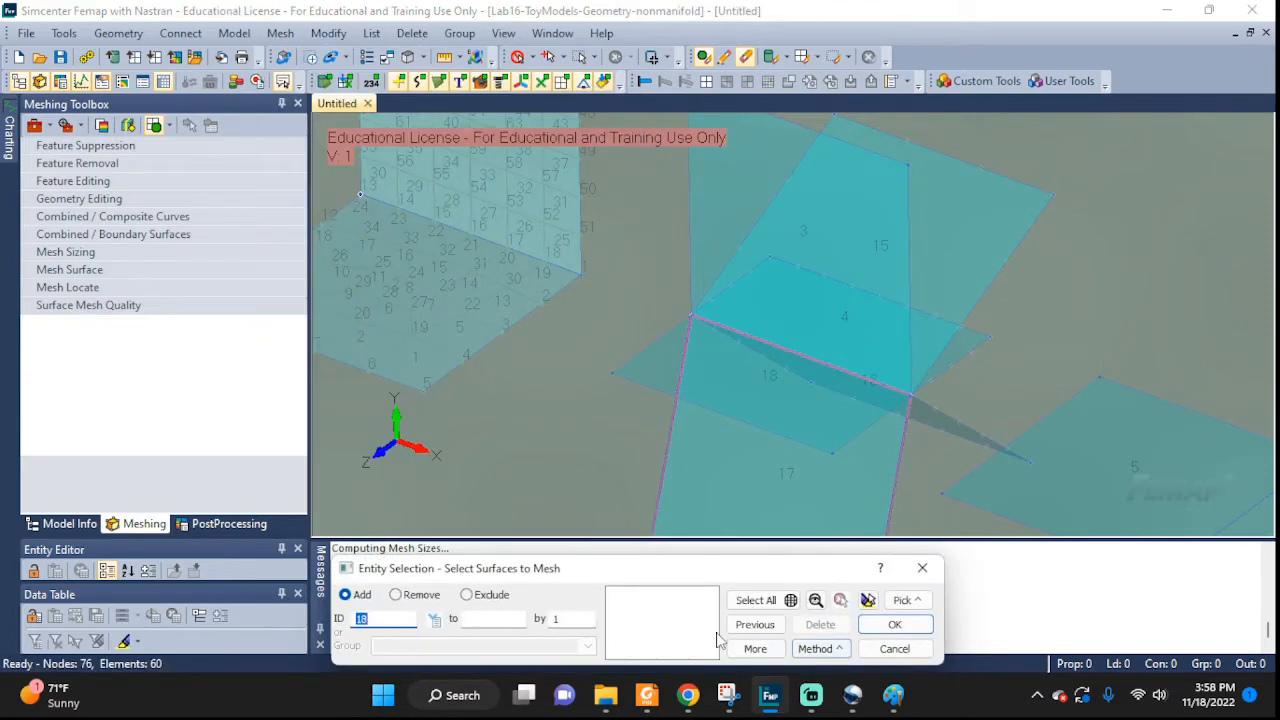
click(752, 600)
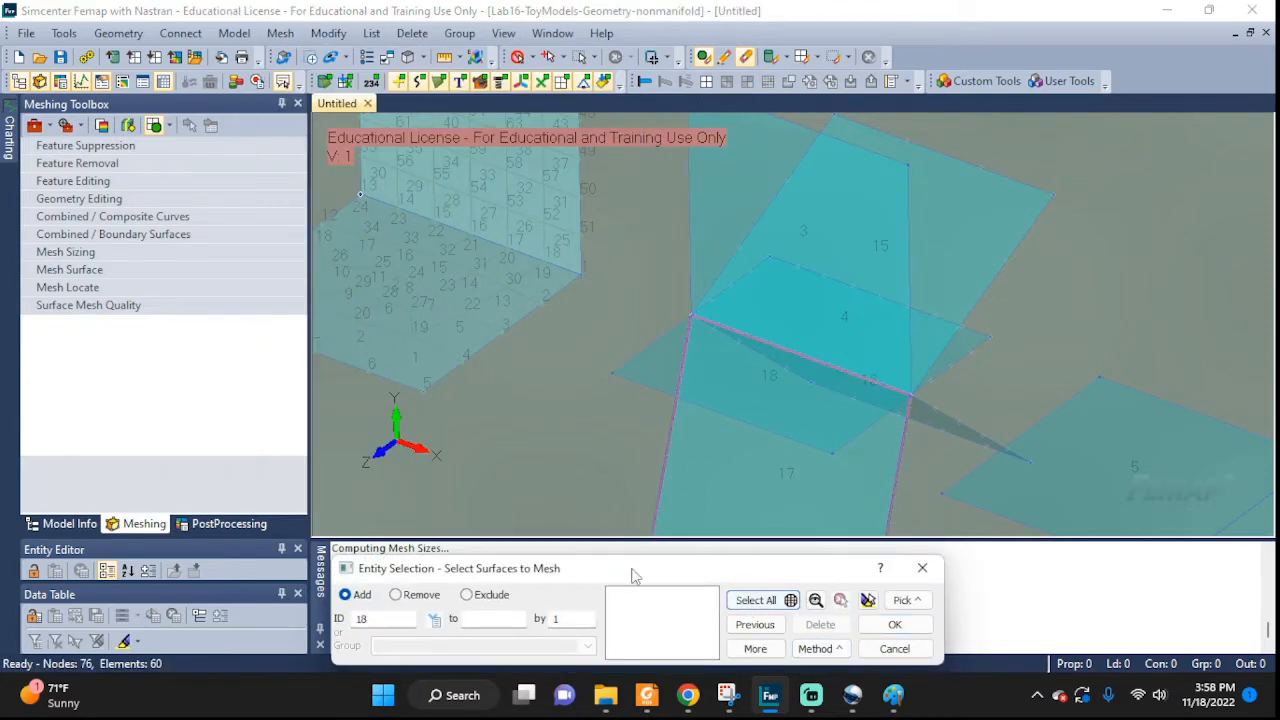
click(831, 424)
click(634, 646)
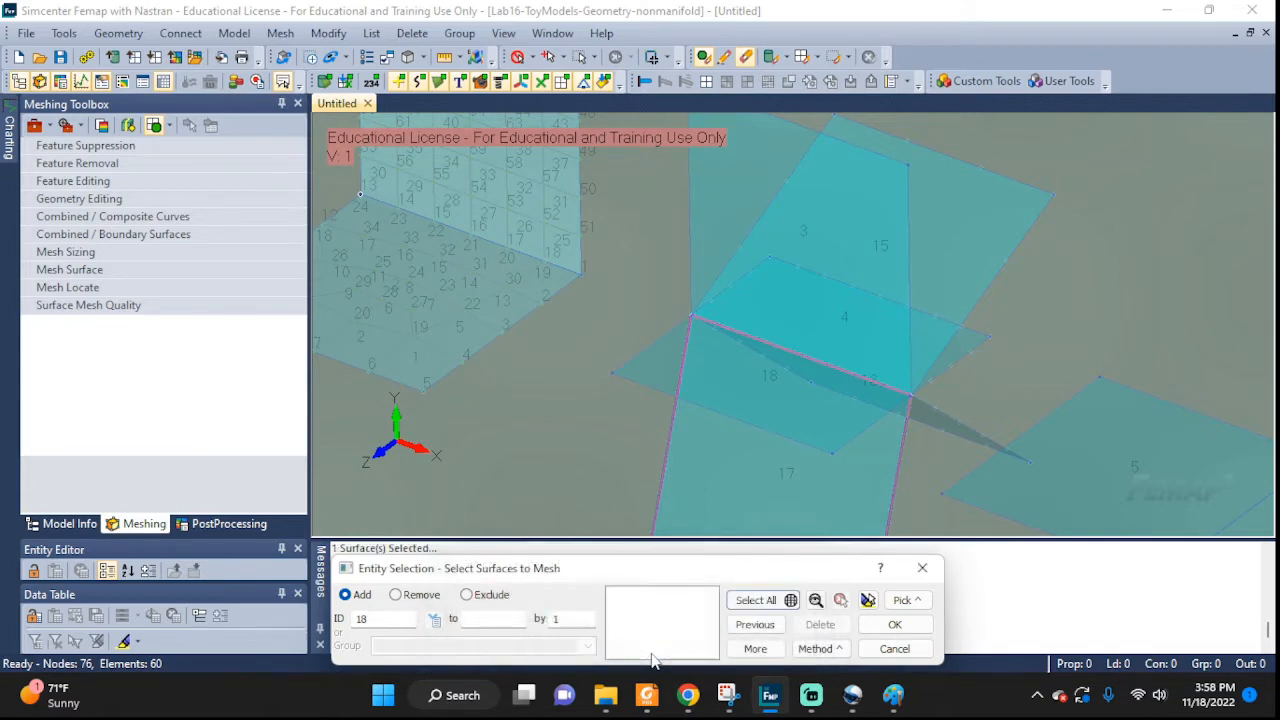
click(810, 424)
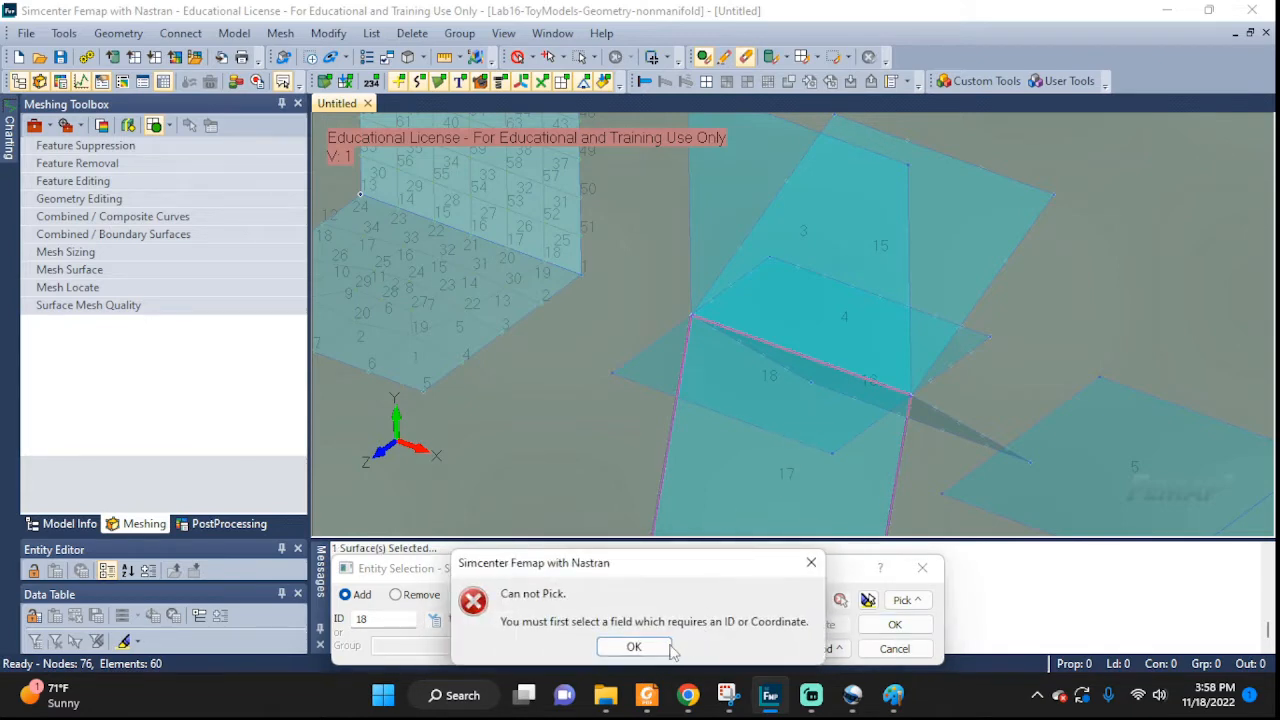
click(634, 647)
click(862, 389)
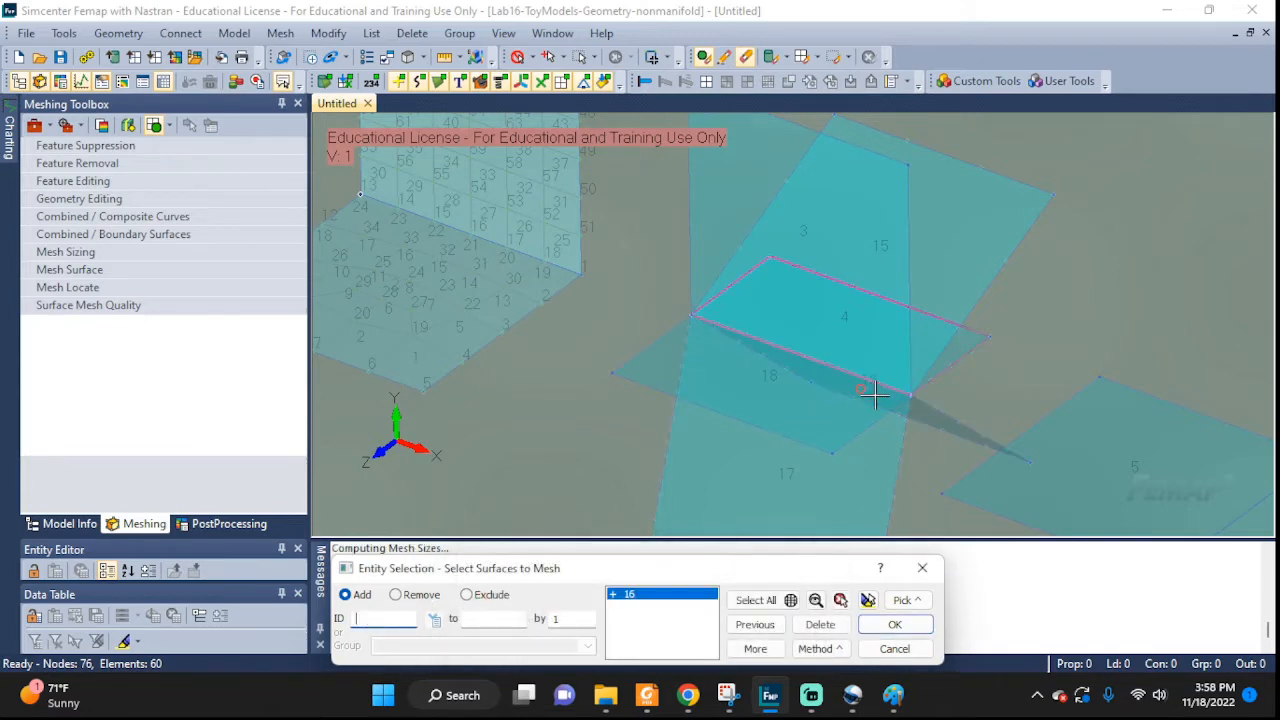
click(959, 268)
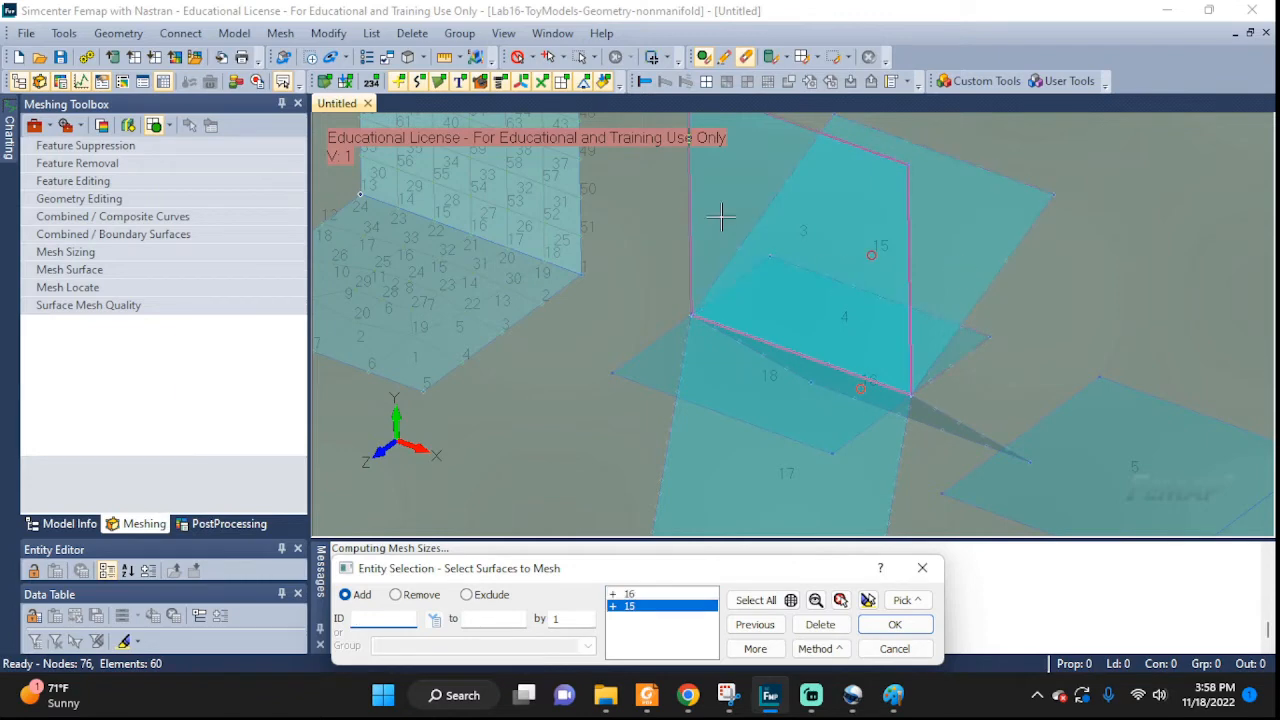
click(798, 240)
click(945, 425)
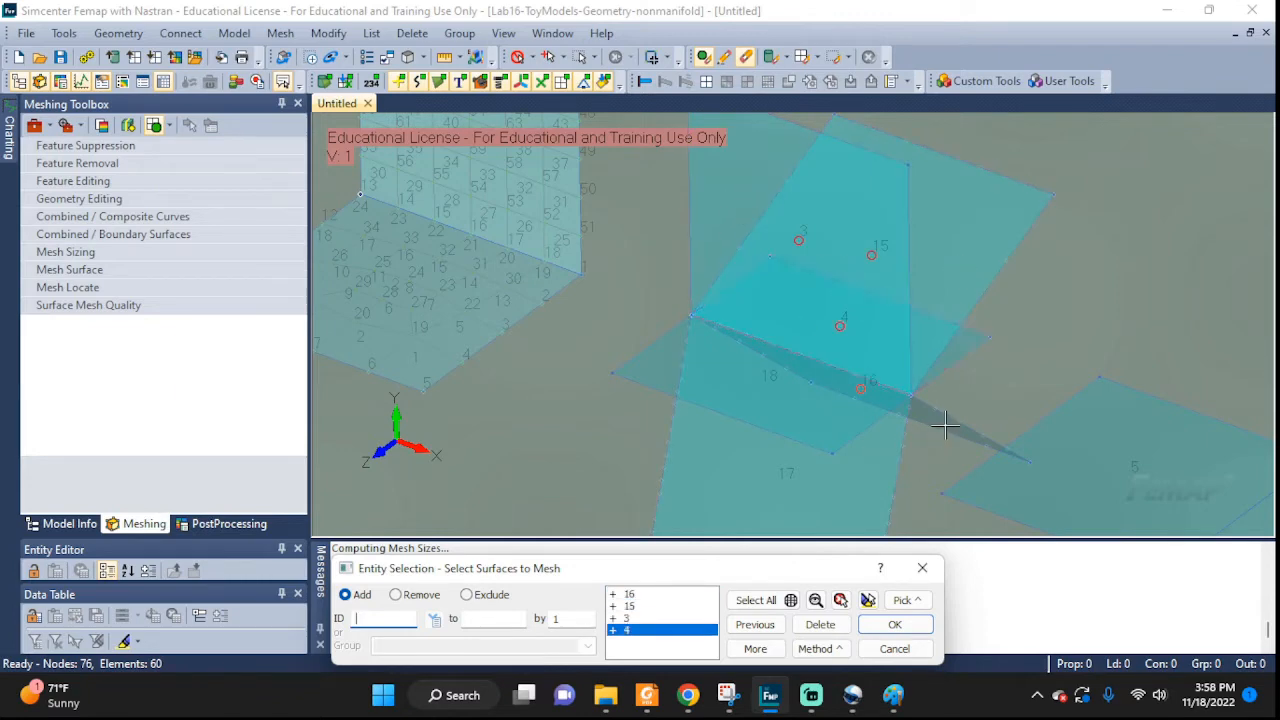
click(849, 502)
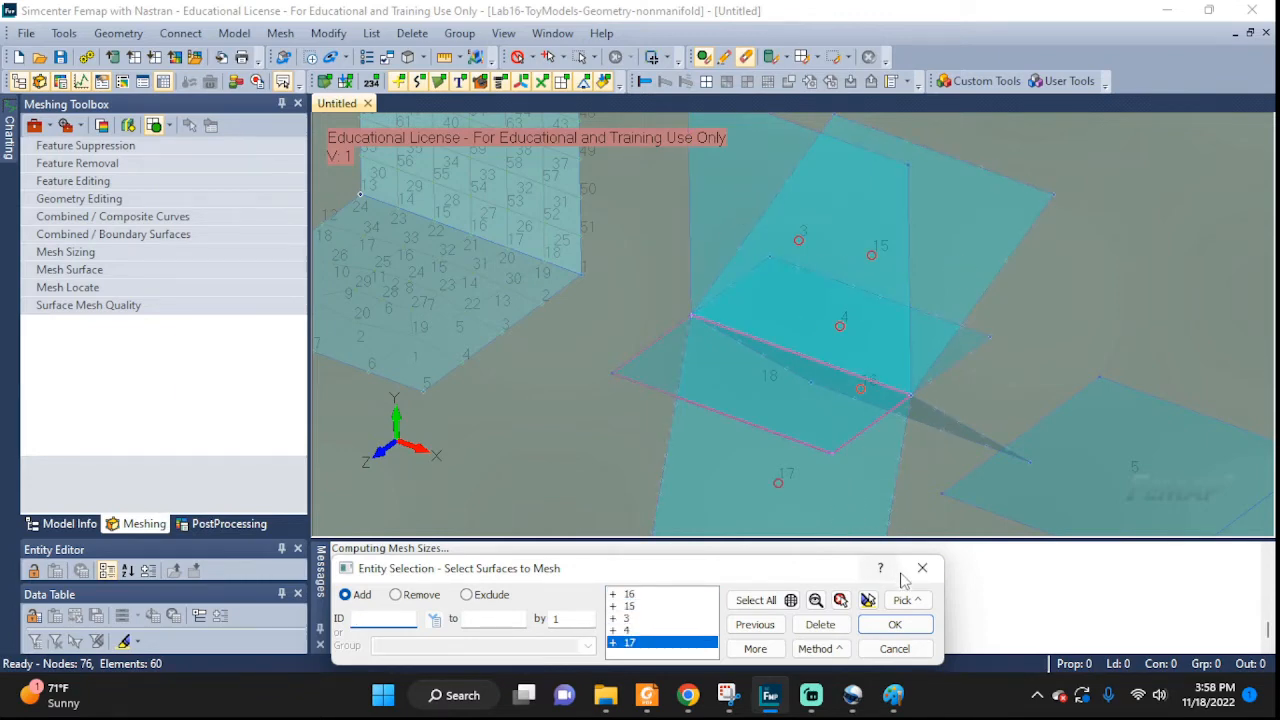
- Add surface 18 to the selection and automesh the six surfaces with the automatic Quad mesher and mapped meshing on
middle_drag(1036, 446, 925, 482)
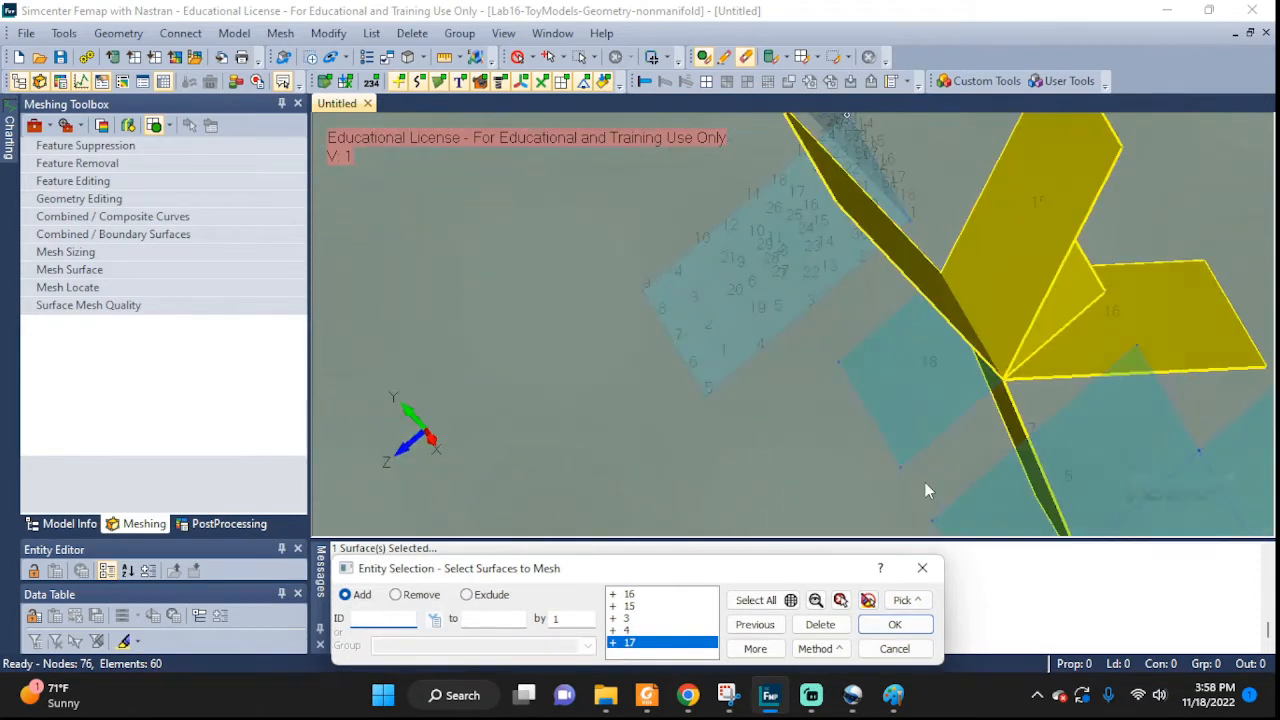
click(900, 408)
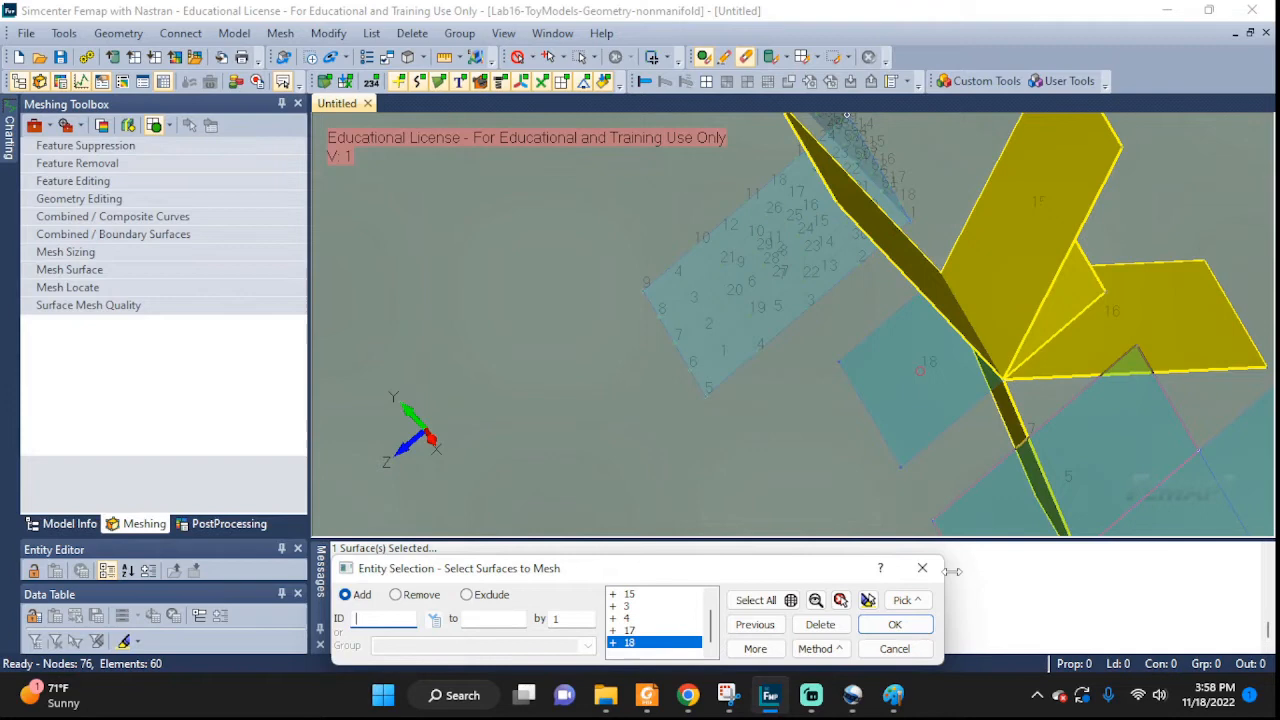
click(868, 600)
middle_drag(900, 476, 930, 505)
click(894, 624)
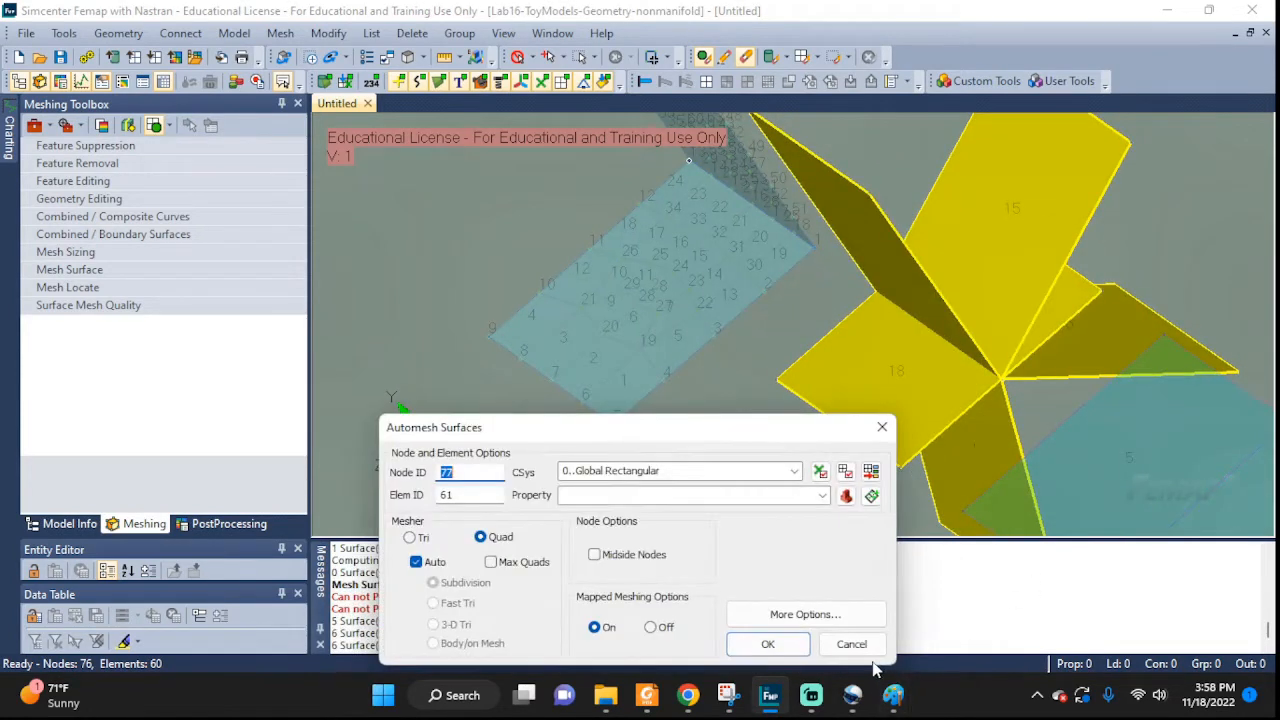
click(767, 644)
click(596, 573)
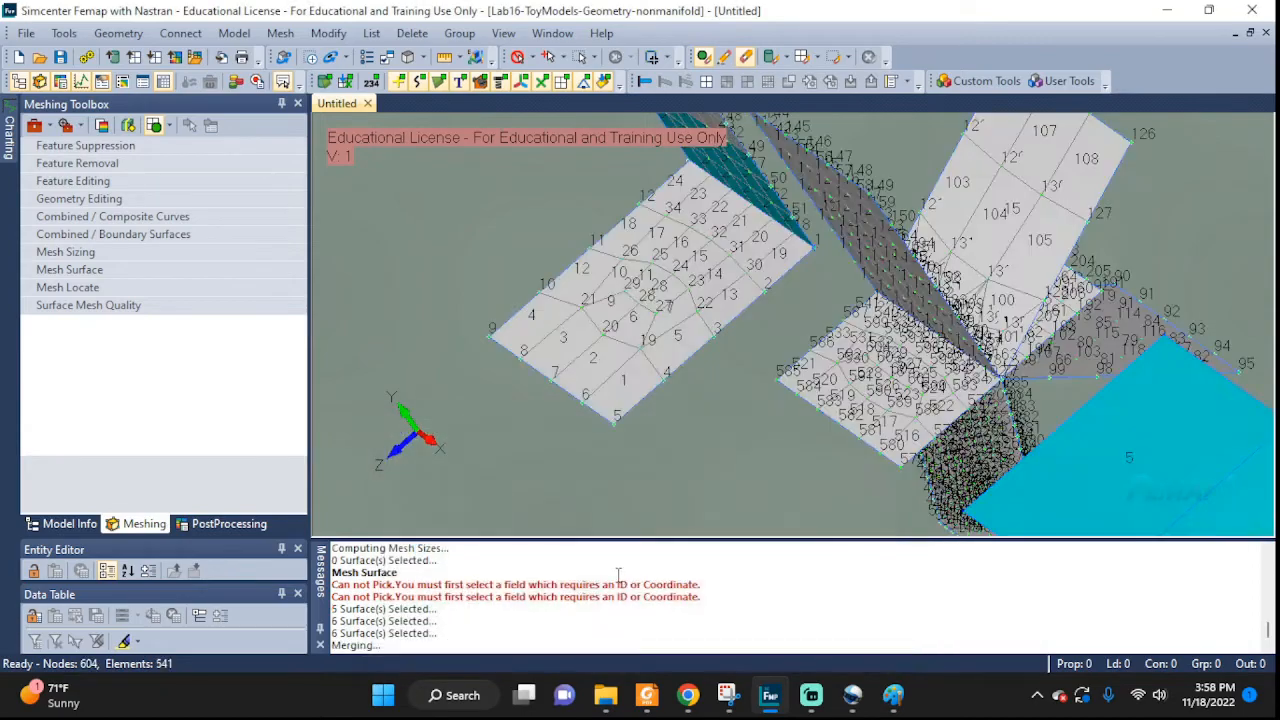
- Examine the mesh along the surfaces' common edge, checking up close whether the surfaces share the node at its end
middle_drag(942, 425, 1165, 385)
middle_drag(860, 355, 1062, 431)
scroll(812, 420, up, 5)
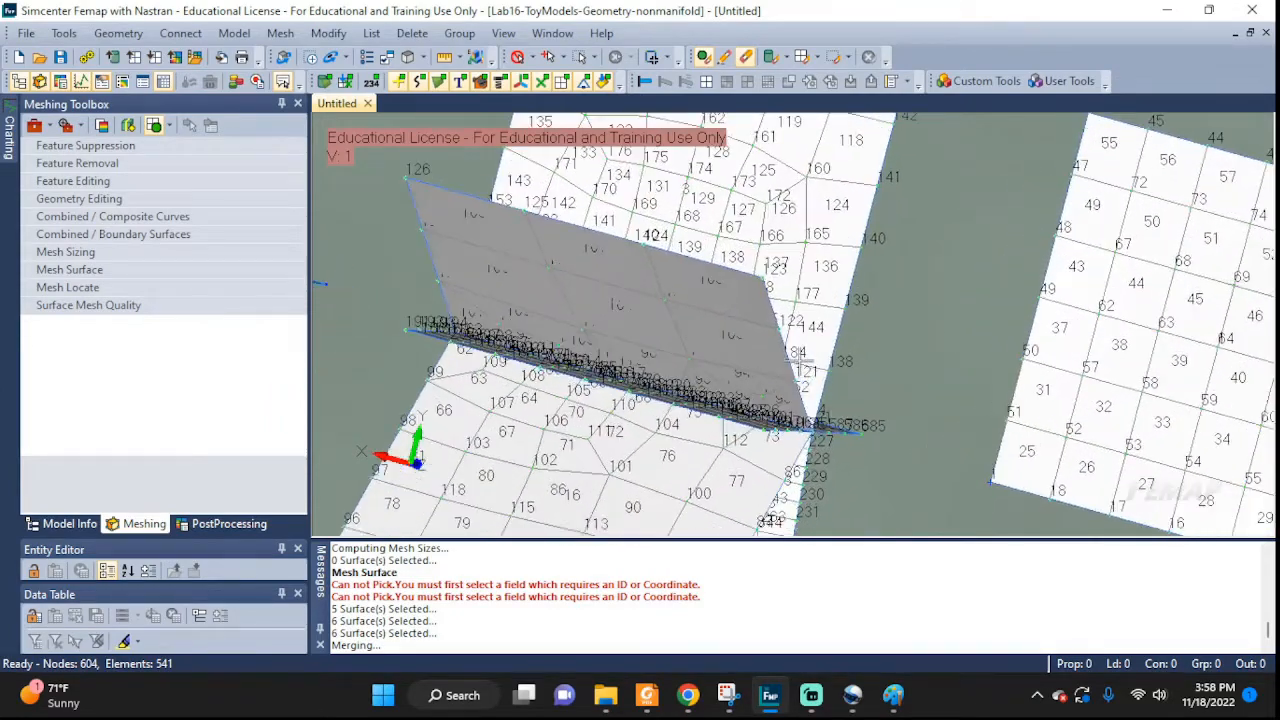
scroll(810, 418, up, 3)
middle_drag(1037, 406, 903, 474)
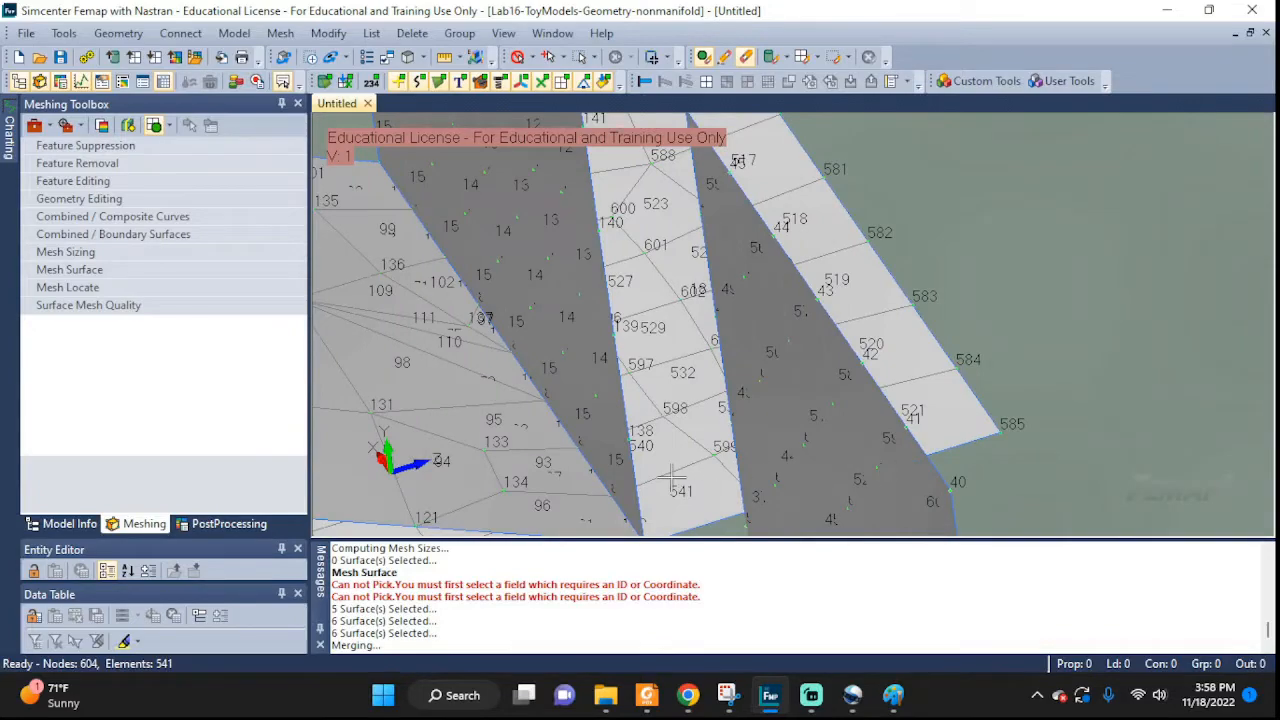
middle_drag(671, 476, 869, 373)
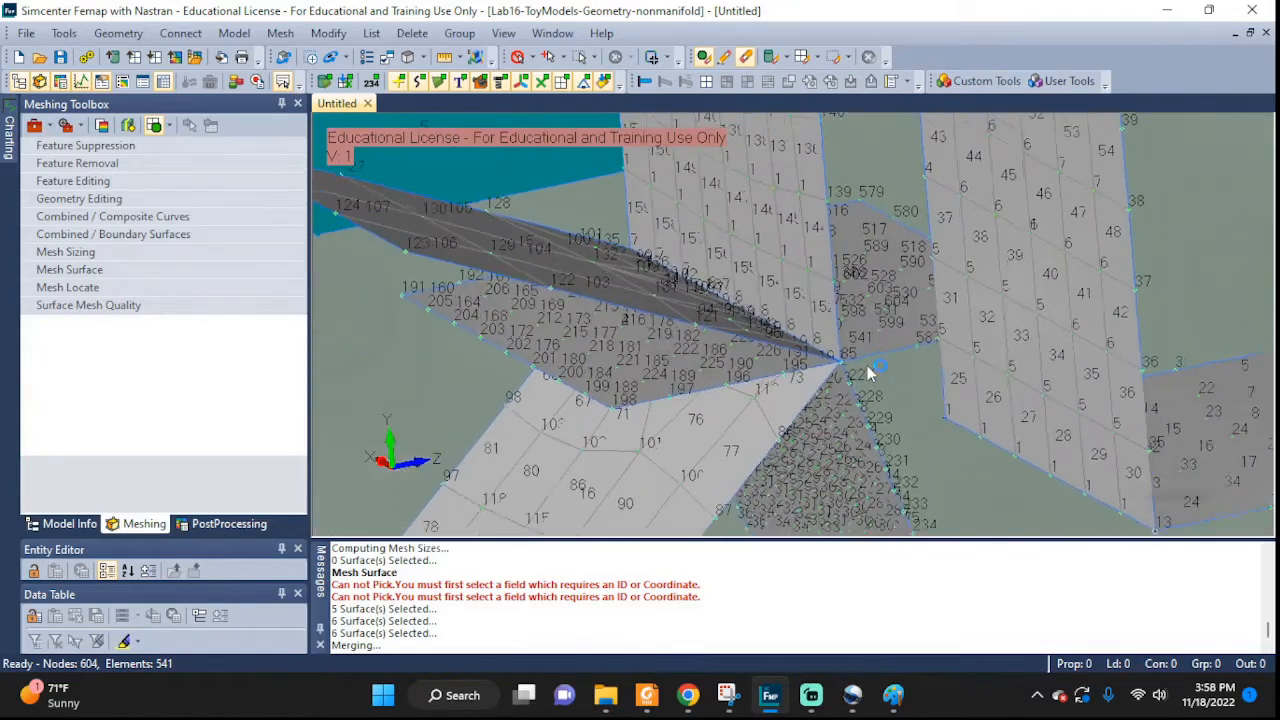
scroll(869, 373, up, 5)
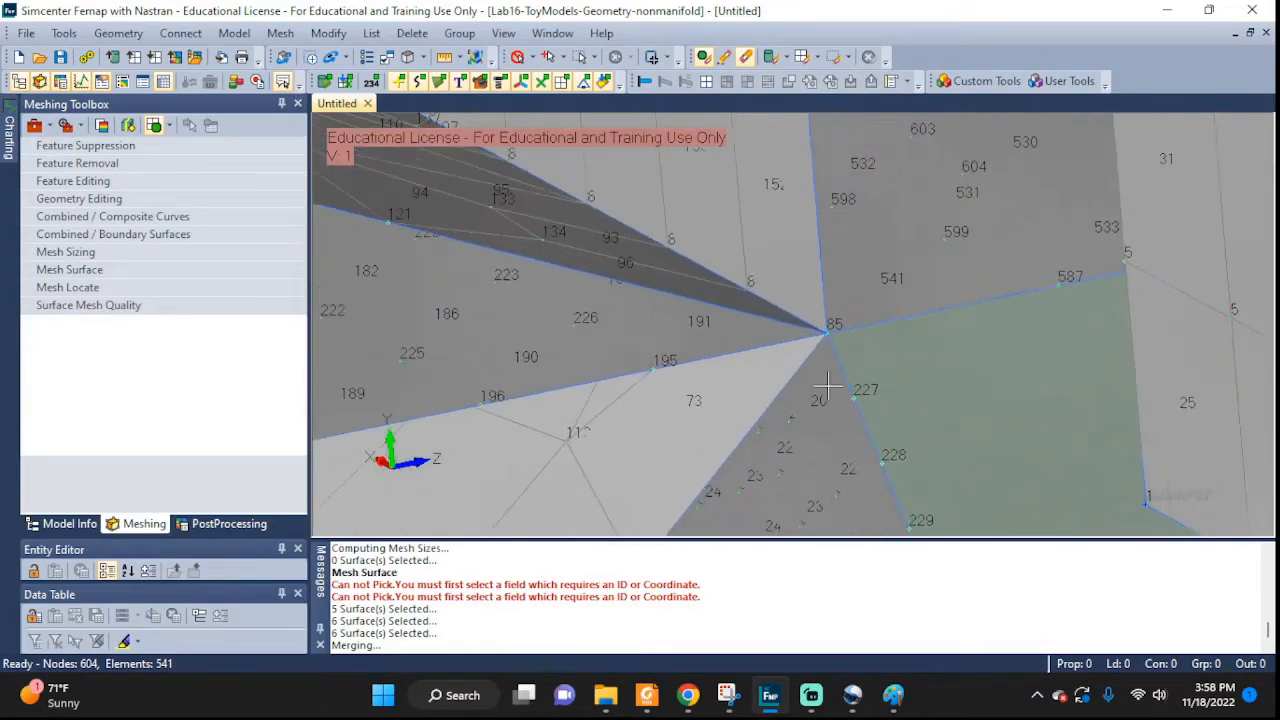
scroll(828, 385, up, 4)
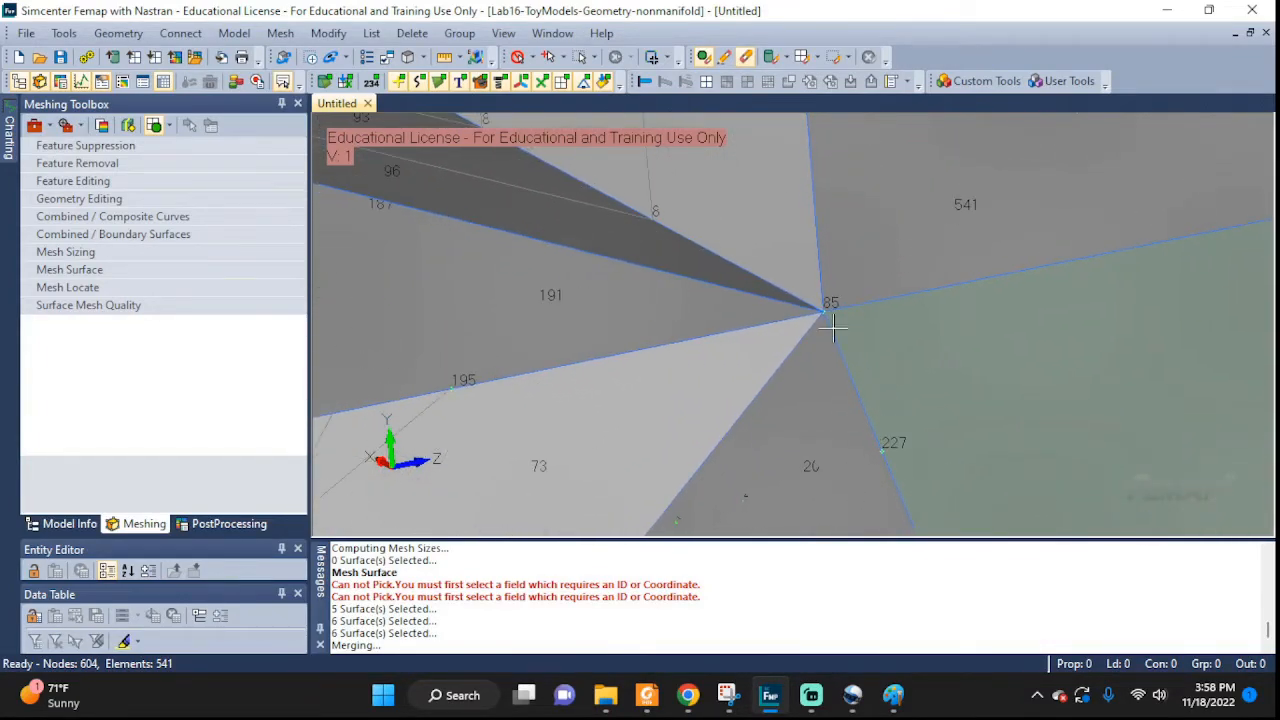
middle_drag(832, 328, 826, 357)
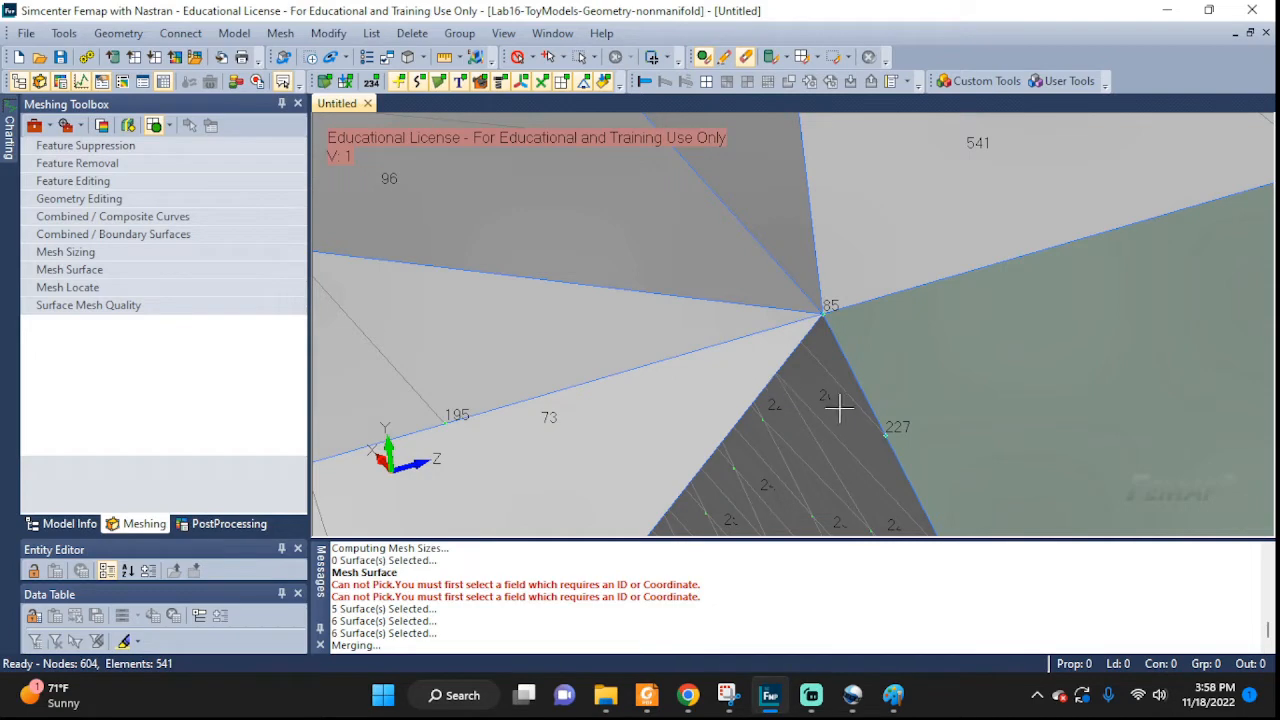
middle_drag(866, 420, 837, 397)
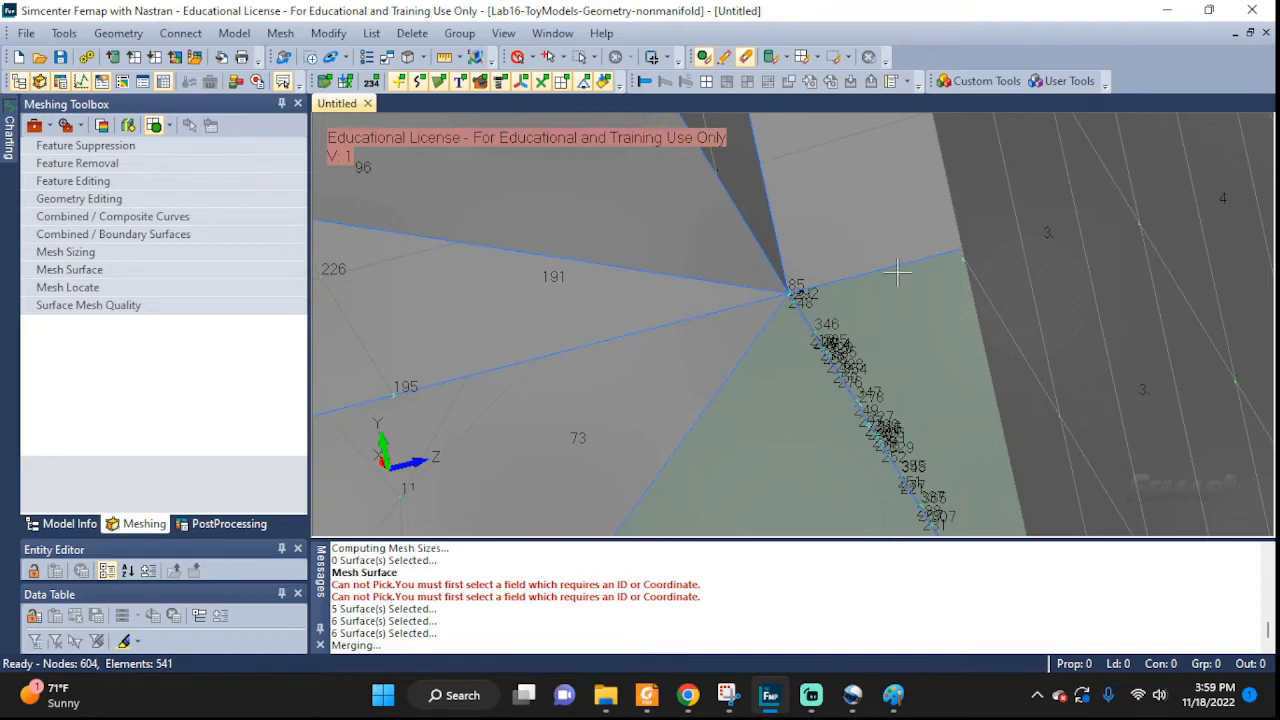
- Start Surface NonManifold Add and select surfaces 8, 6, 5, 7 and 9 of the cross-shaped group
middle_drag(790, 265, 869, 265)
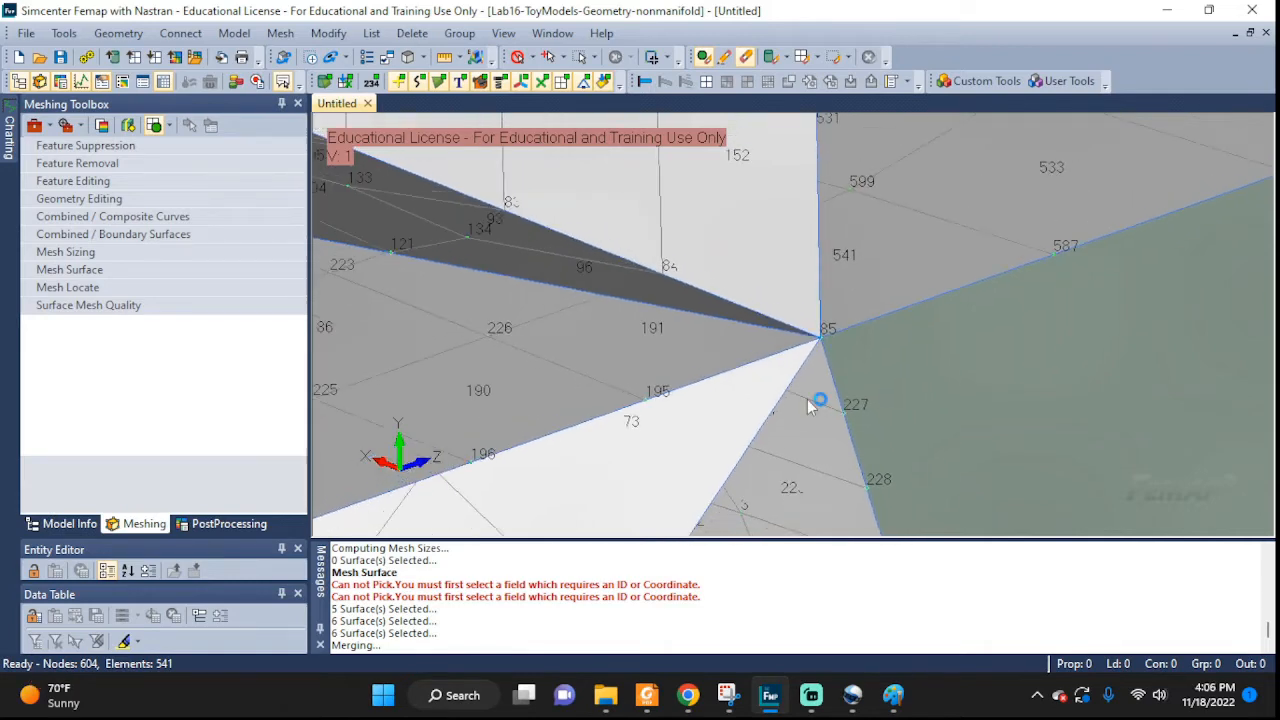
scroll(807, 399, down, 4)
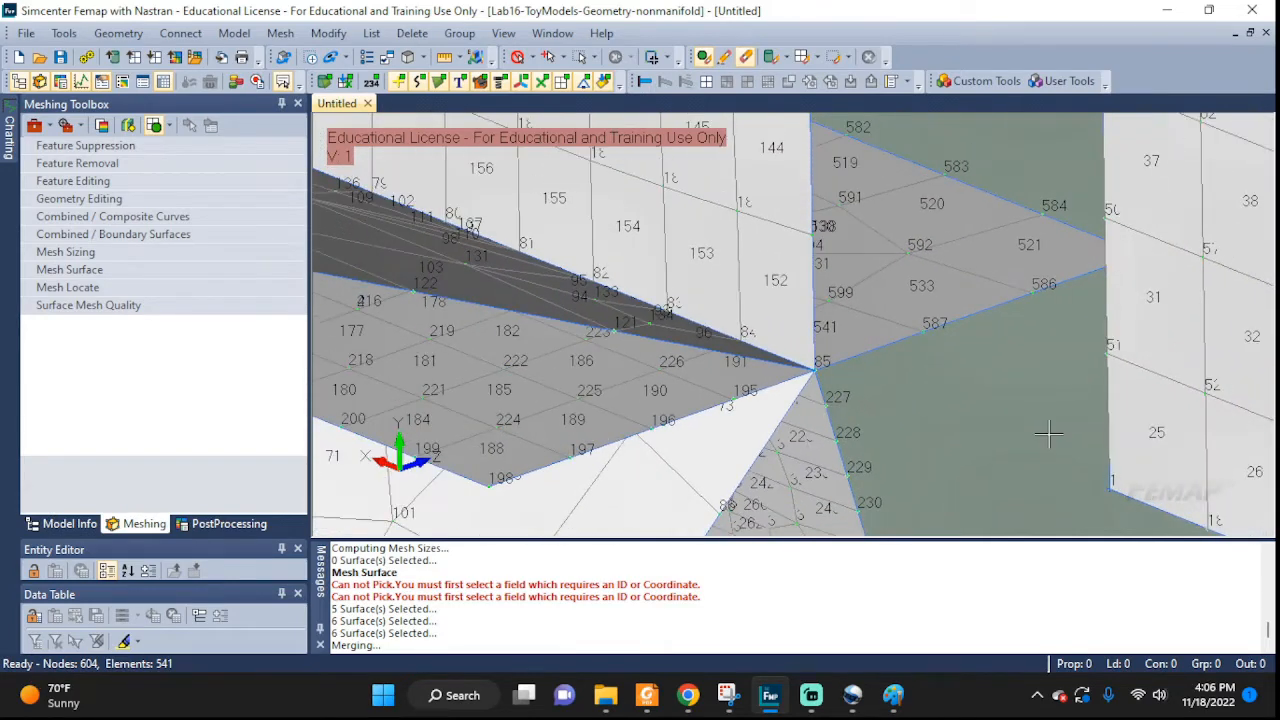
ctrl+middle_drag(1049, 434, 808, 398)
scroll(814, 400, down, 4)
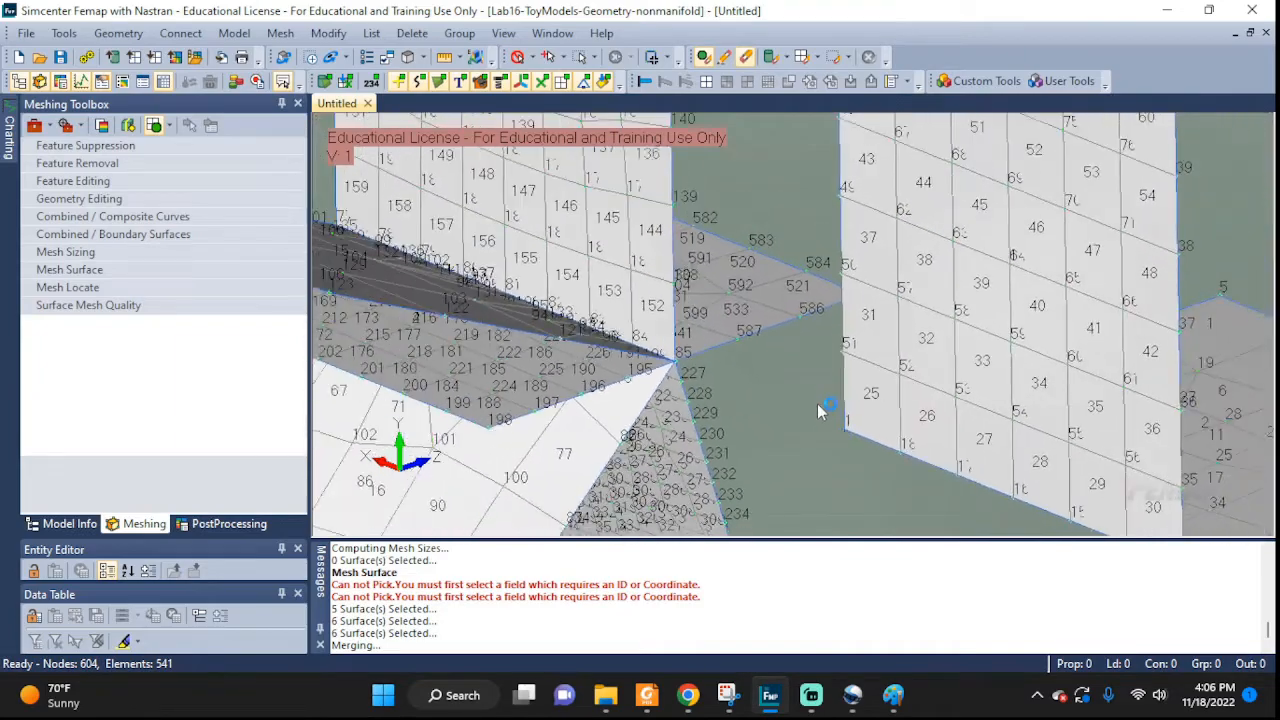
scroll(818, 410, down, 7)
middle_drag(898, 414, 929, 418)
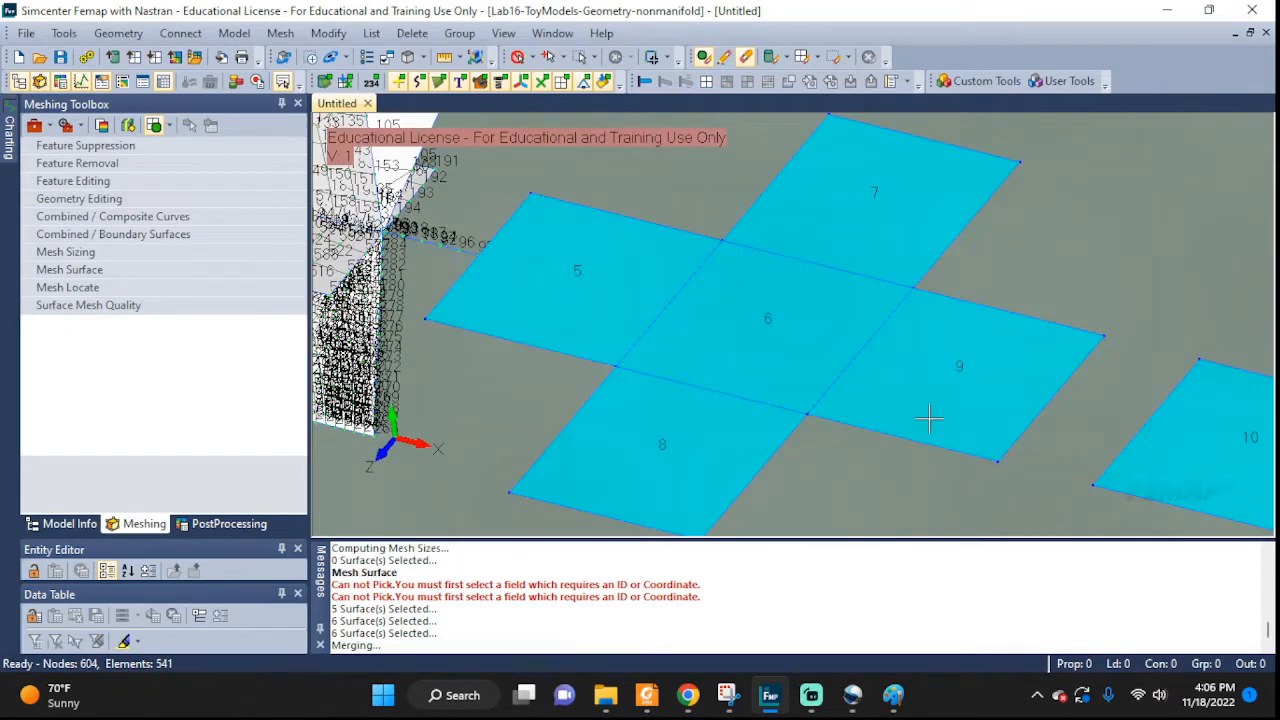
click(118, 33)
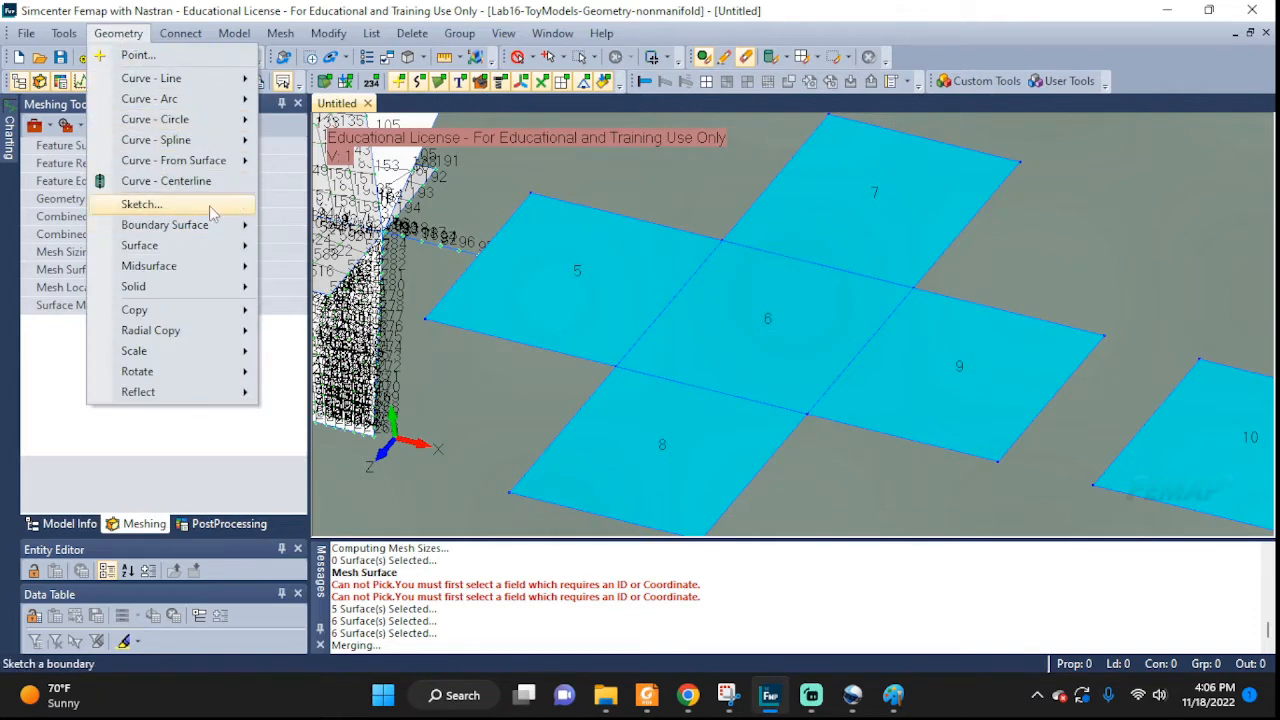
mouse_move(184, 296)
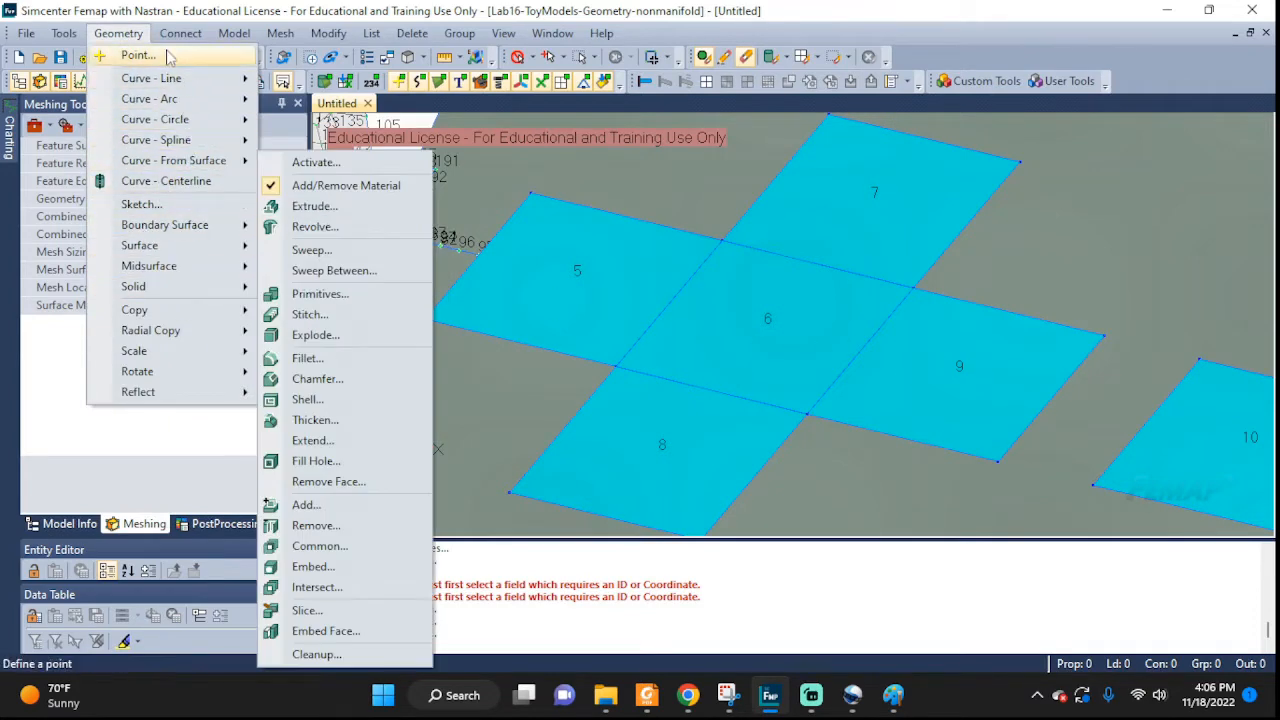
mouse_move(148, 252)
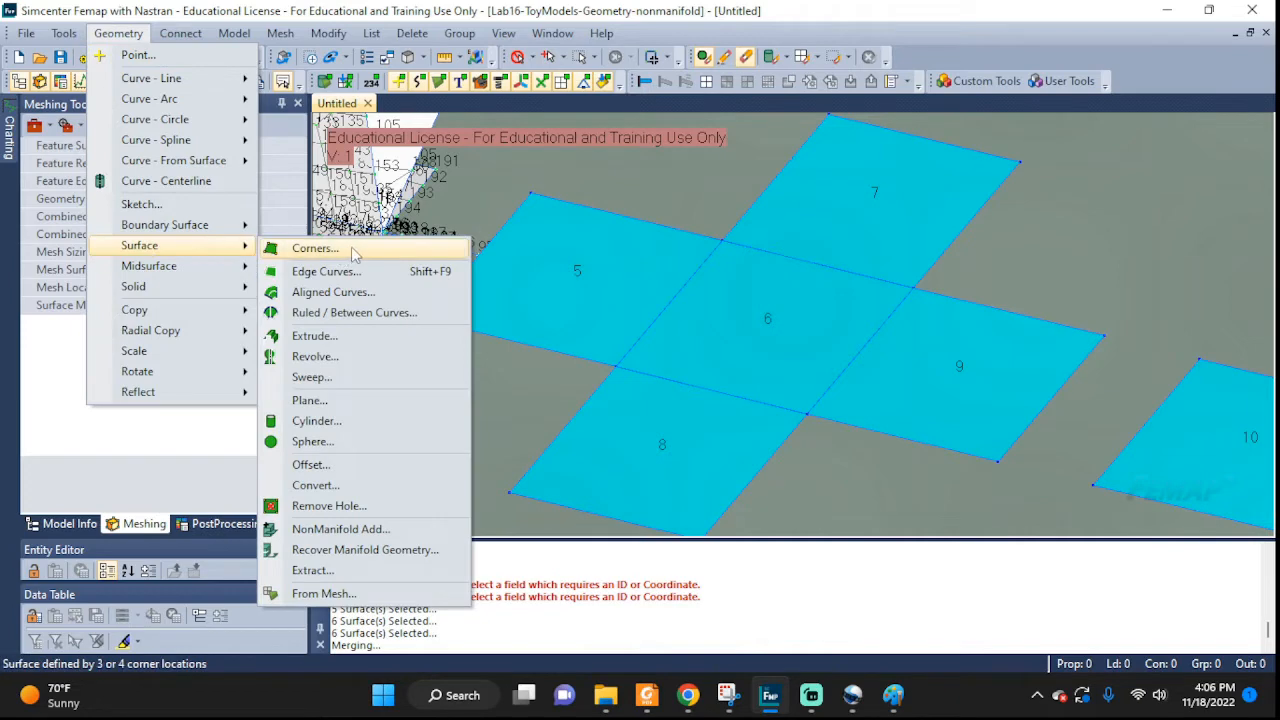
click(322, 537)
click(662, 428)
click(721, 359)
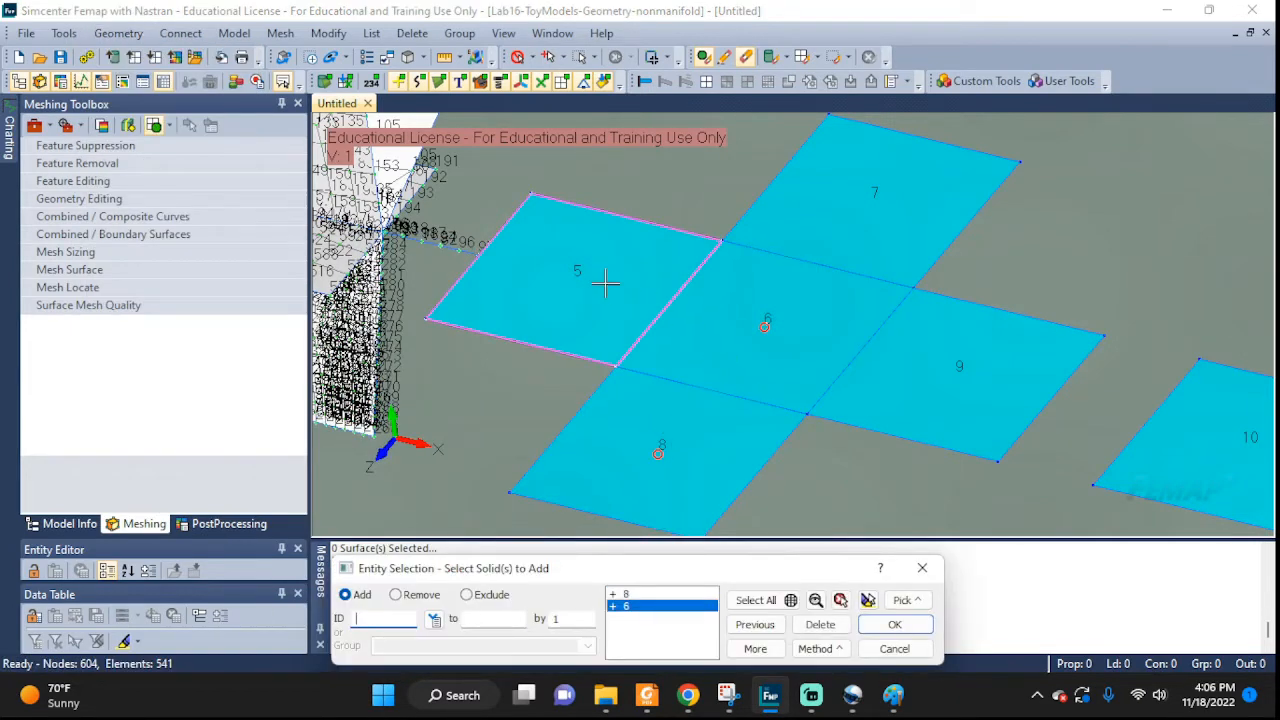
click(605, 284)
click(800, 209)
click(900, 354)
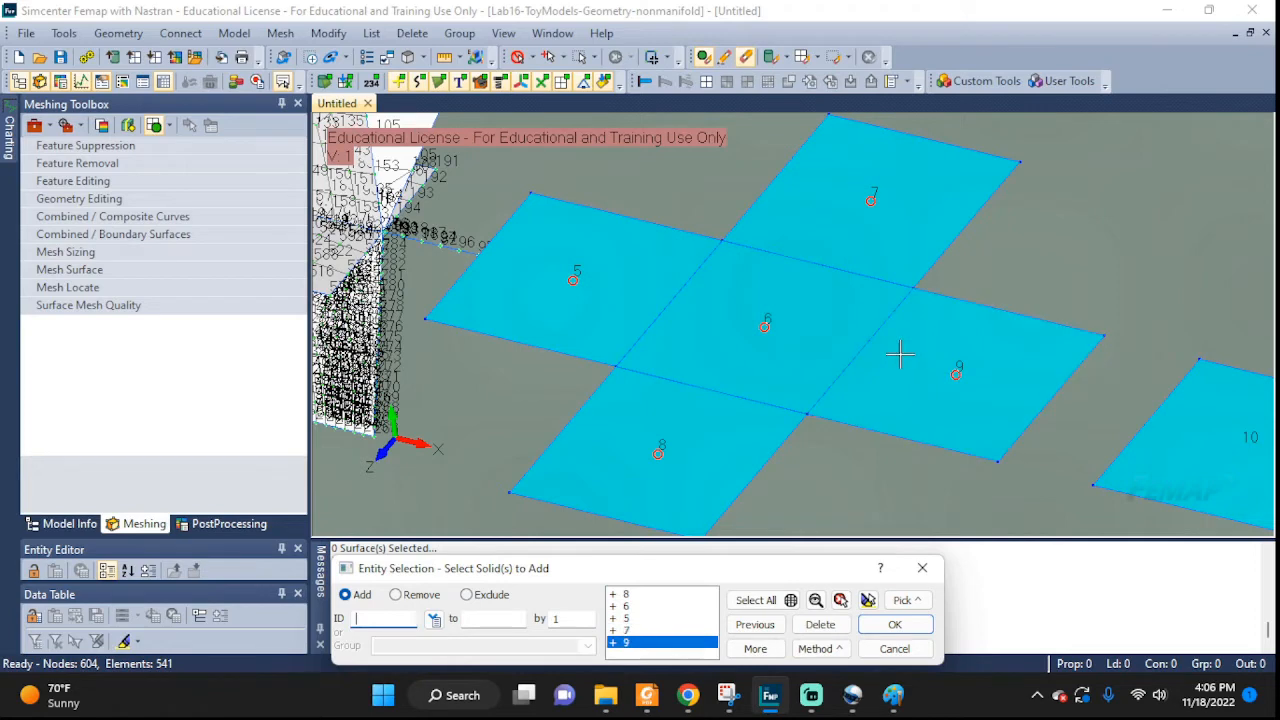
- Run the NonManifold Add with a tolerance of 1.25e-3 and Incremental Checking, and regenerate the view
click(893, 625)
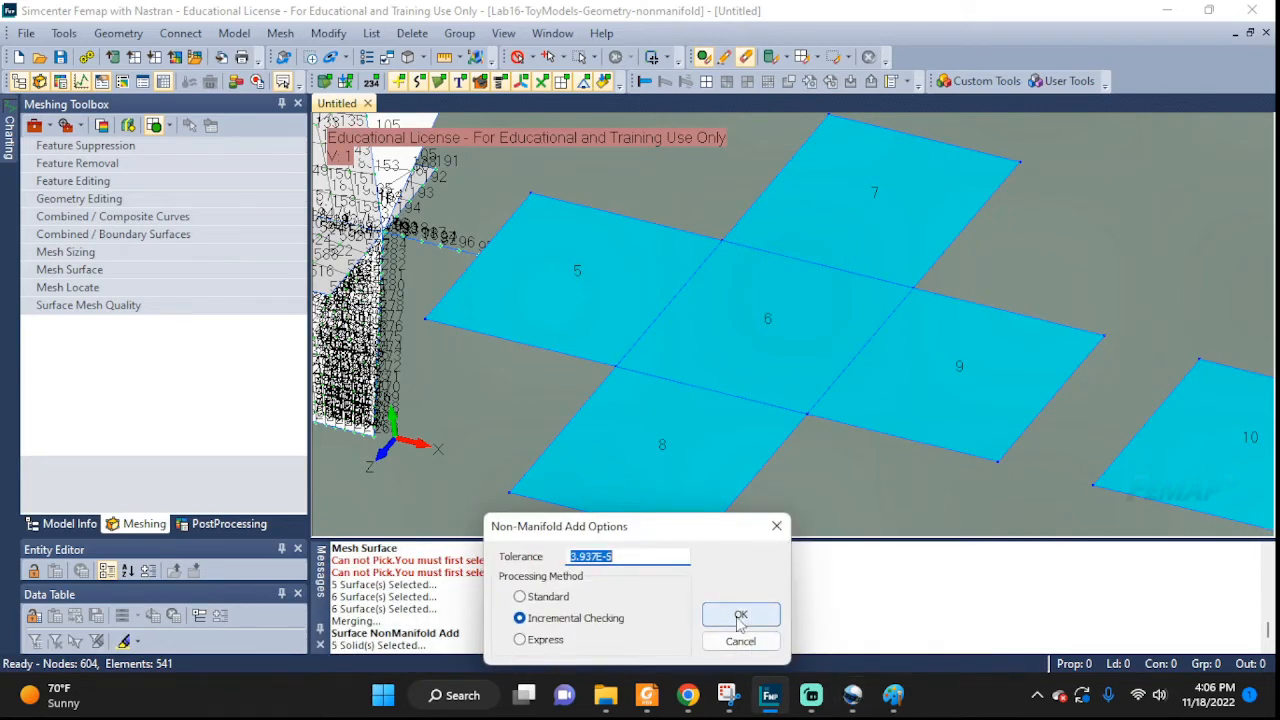
text(1.25e-3)
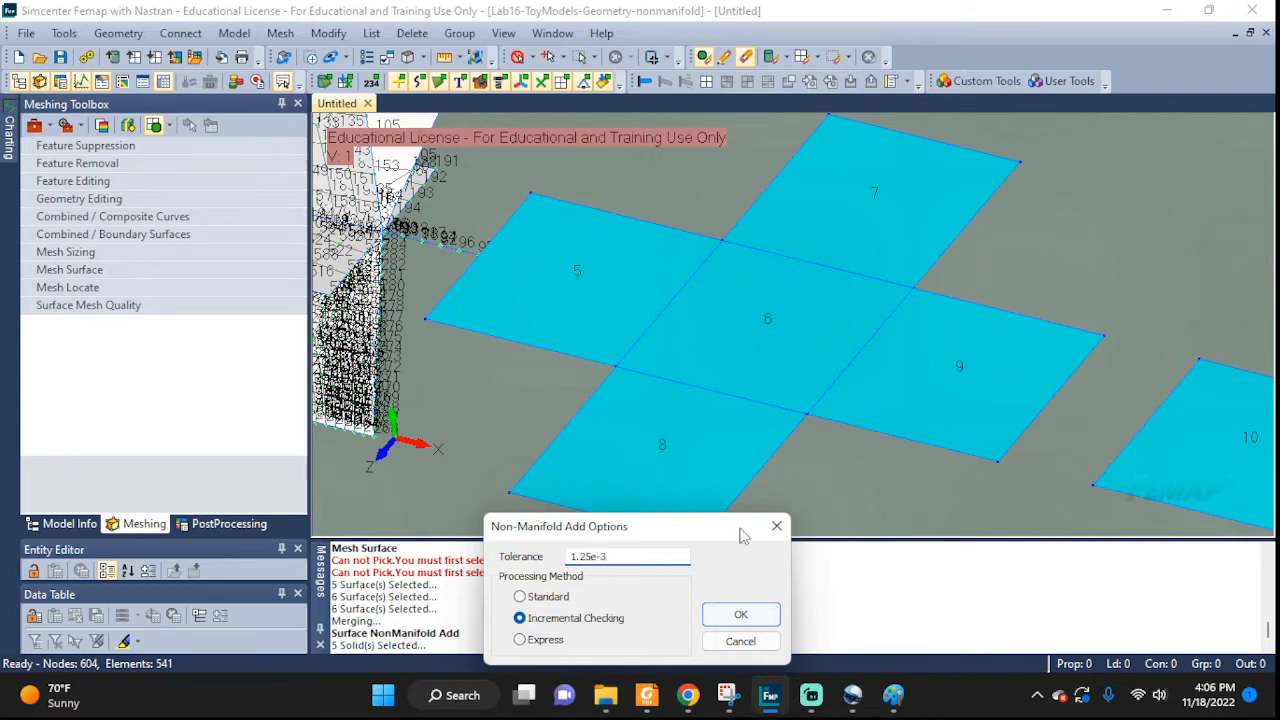
click(732, 619)
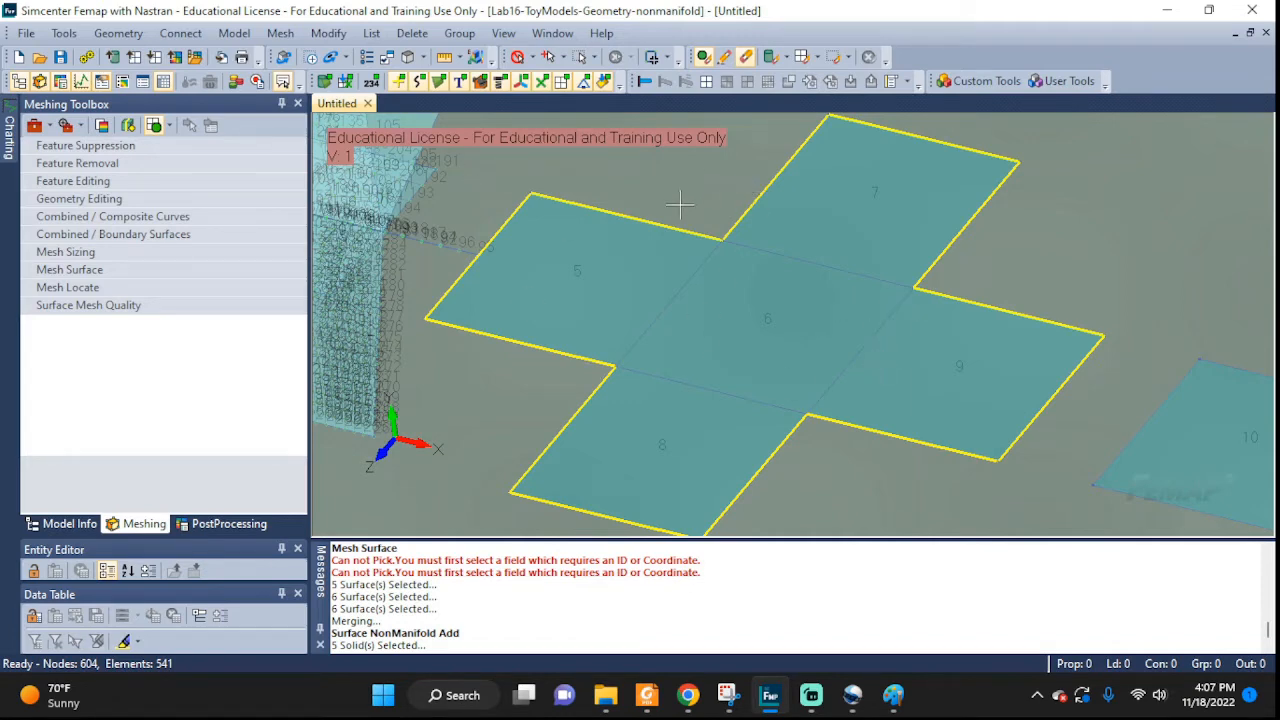
key(ctrl+g)
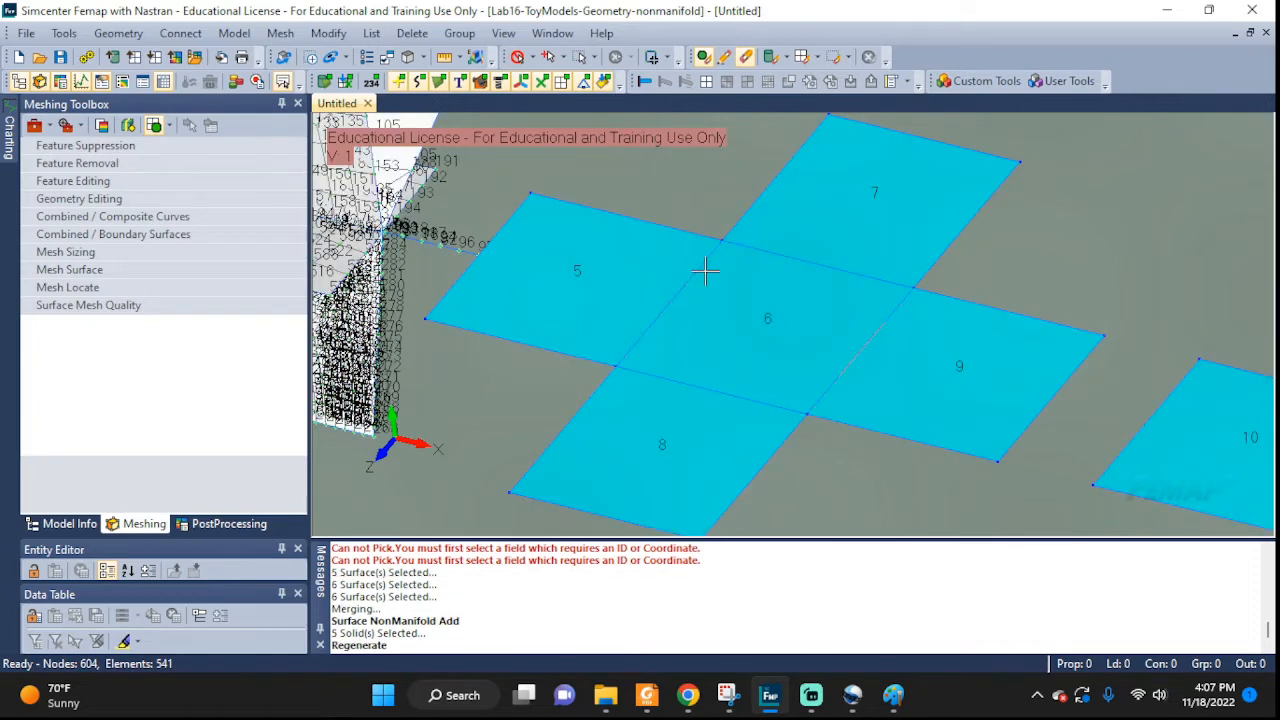
- Set the mesh size on central surface 6 to 0.3, replacing the mesh sizes on all its curves and propagating the sizing
click(280, 33)
mouse_move(378, 80)
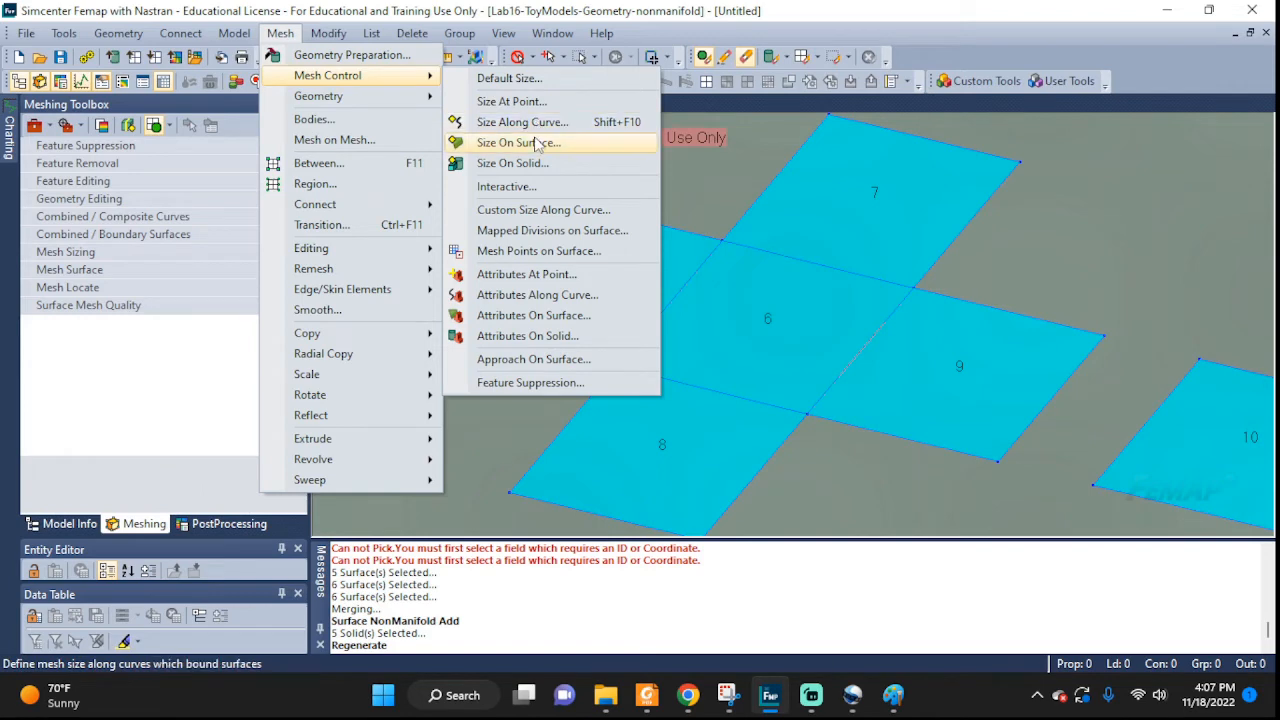
click(518, 142)
click(765, 322)
click(894, 624)
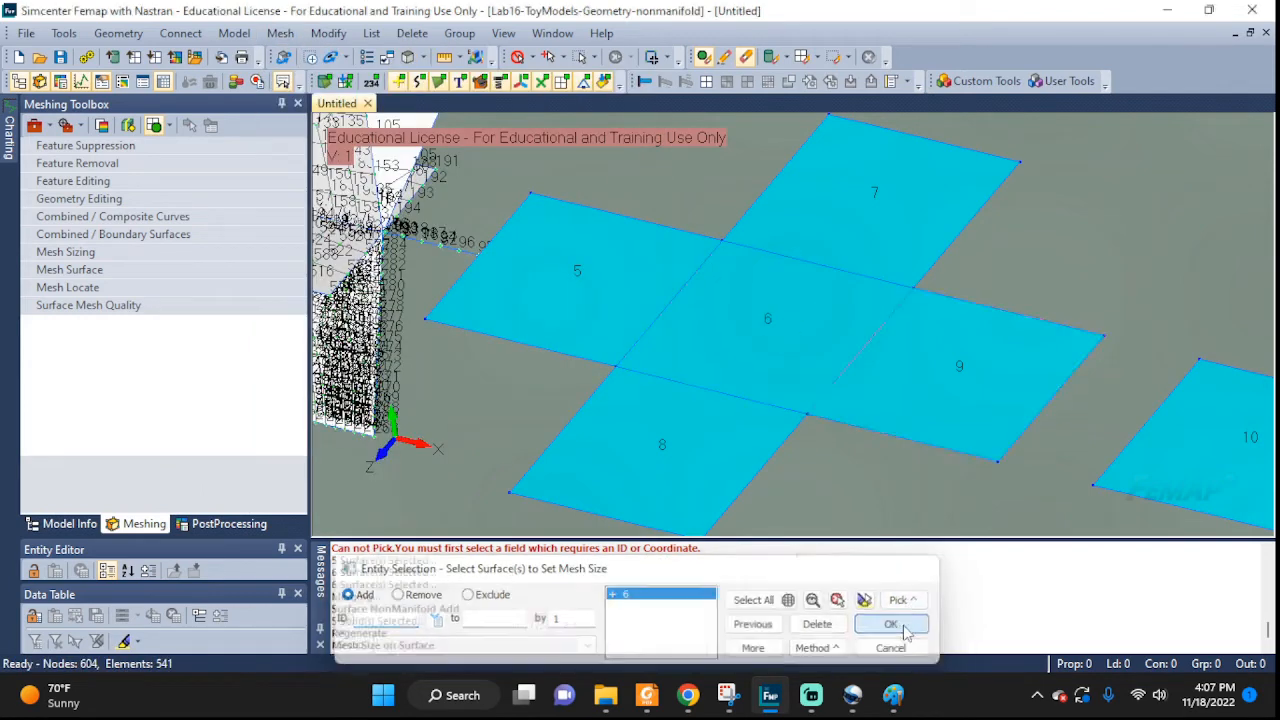
text(.3)
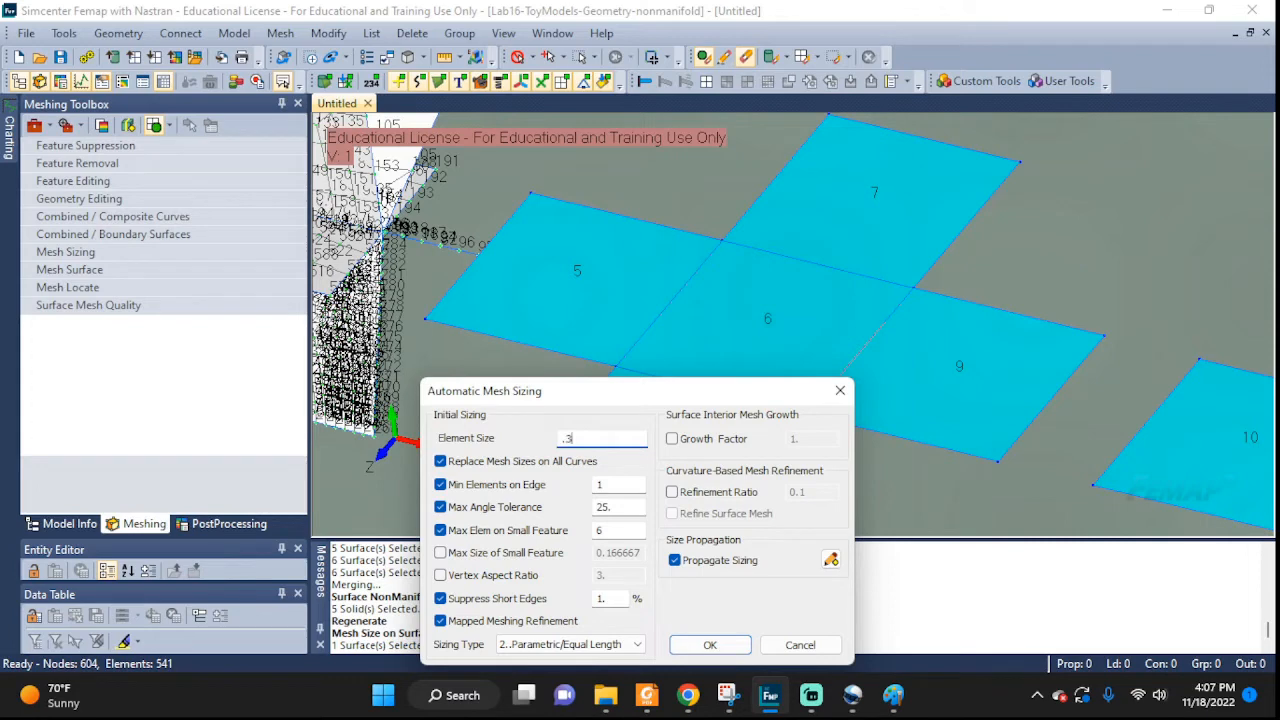
click(680, 650)
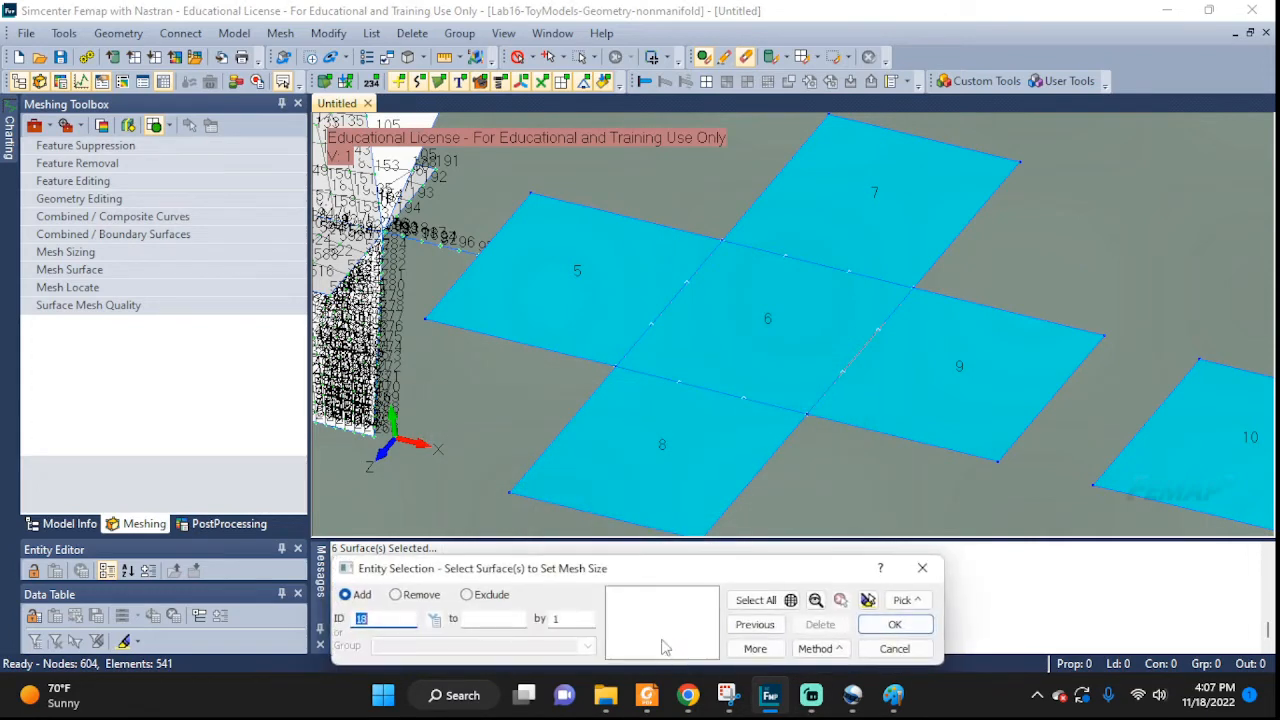
- Set the mesh size on surfaces 7, 9, 5 and 8 to 0.07 without replacing existing curve sizes, and end the surface sizing command
click(870, 199)
click(905, 373)
click(640, 300)
click(690, 495)
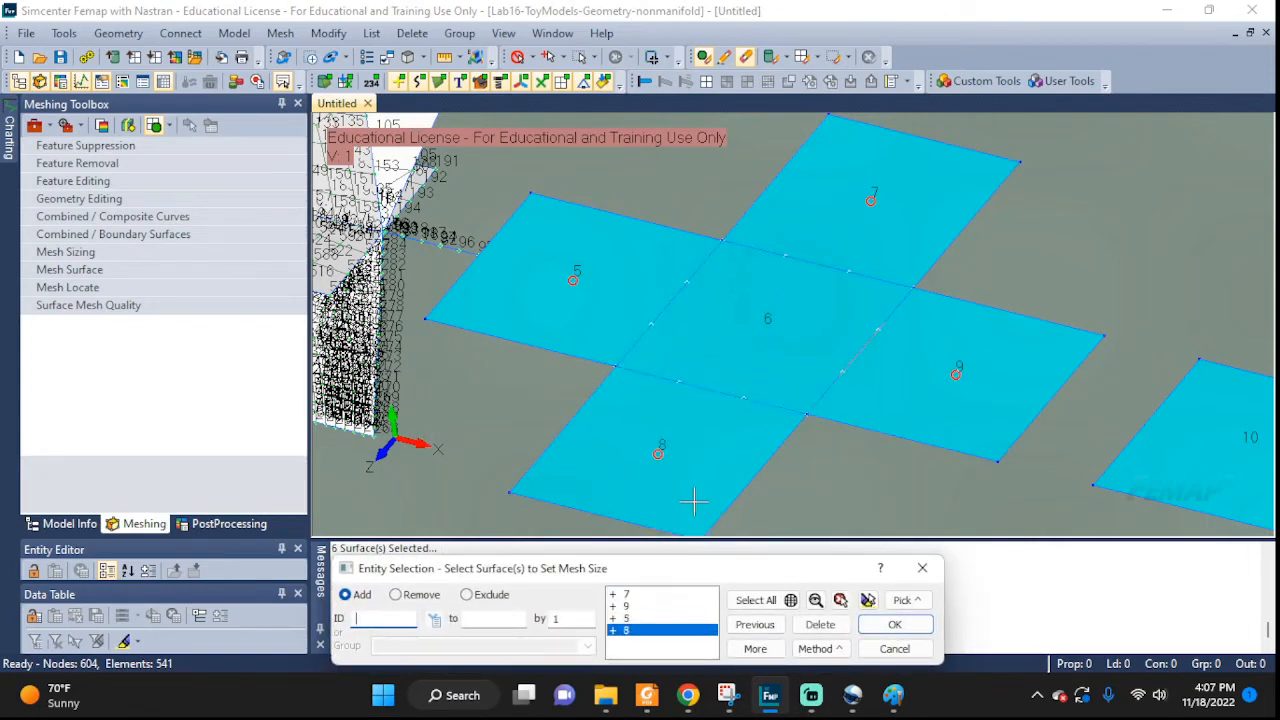
click(866, 630)
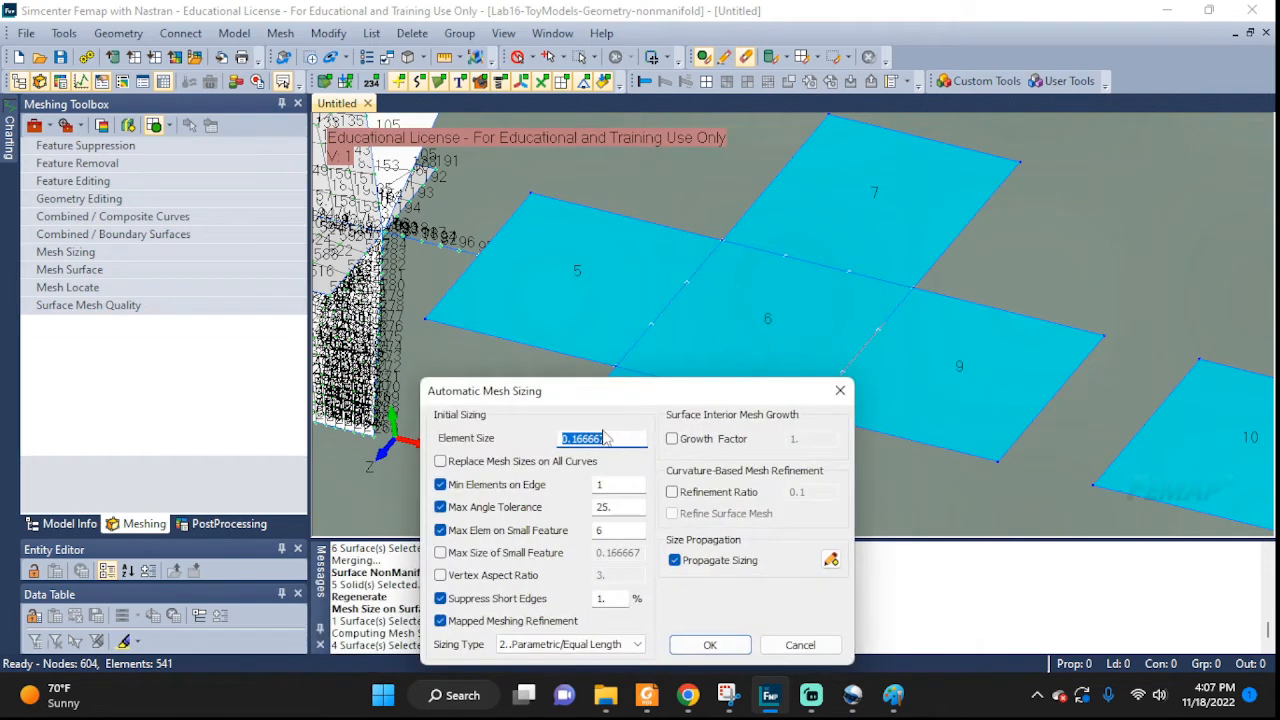
text(0.07)
click(708, 642)
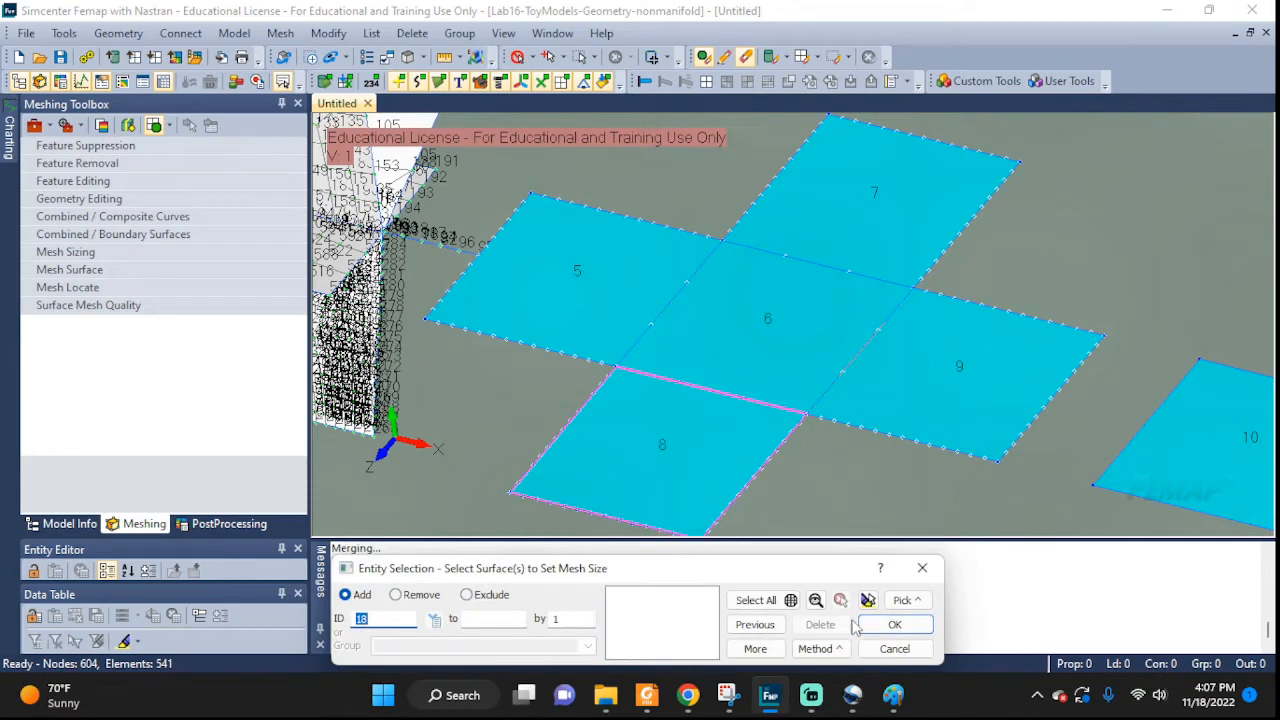
click(860, 625)
- Start surface meshing and select surfaces 5, 6, 7, 9 and 8 of the cross-shaped group
click(328, 33)
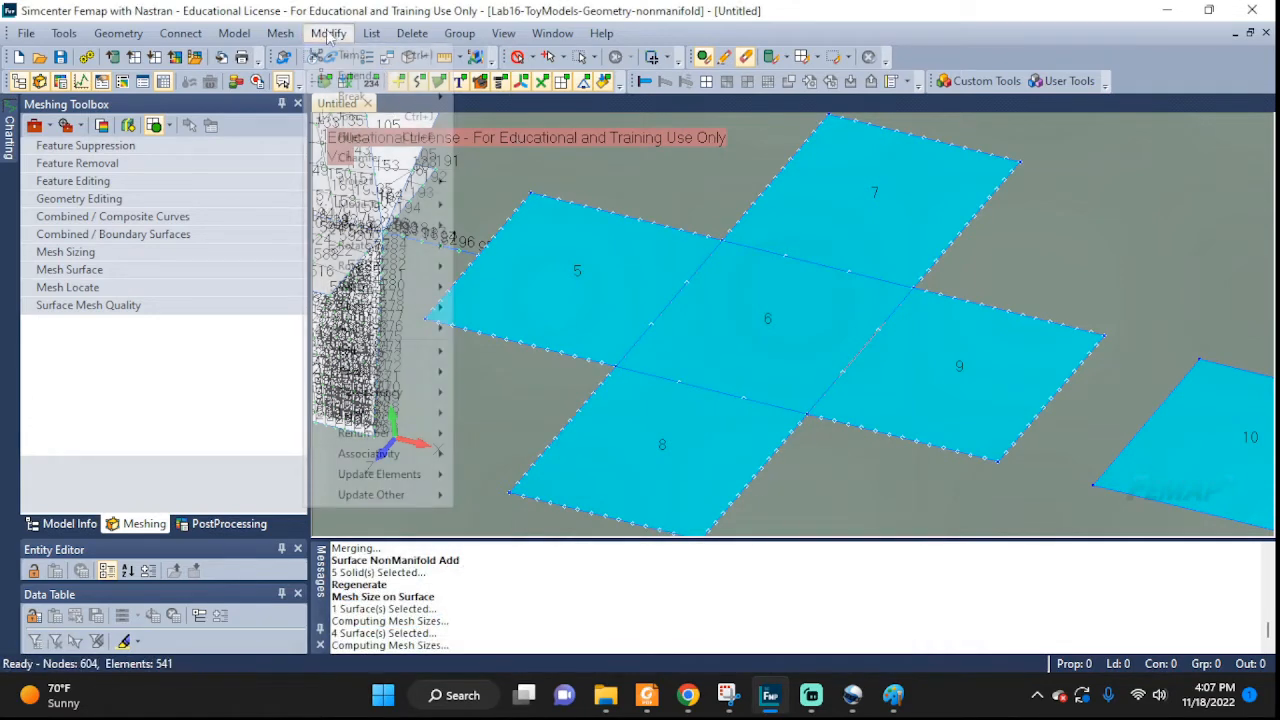
mouse_move(306, 98)
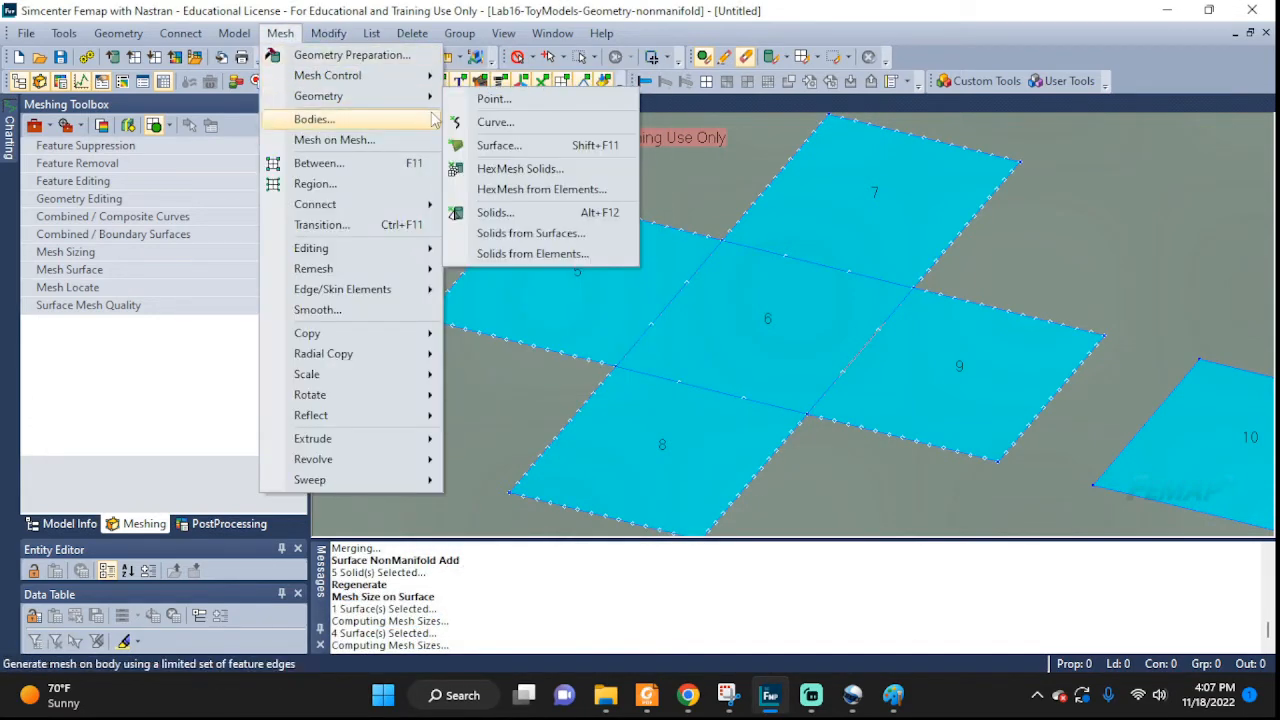
click(472, 143)
click(600, 292)
click(741, 340)
click(870, 200)
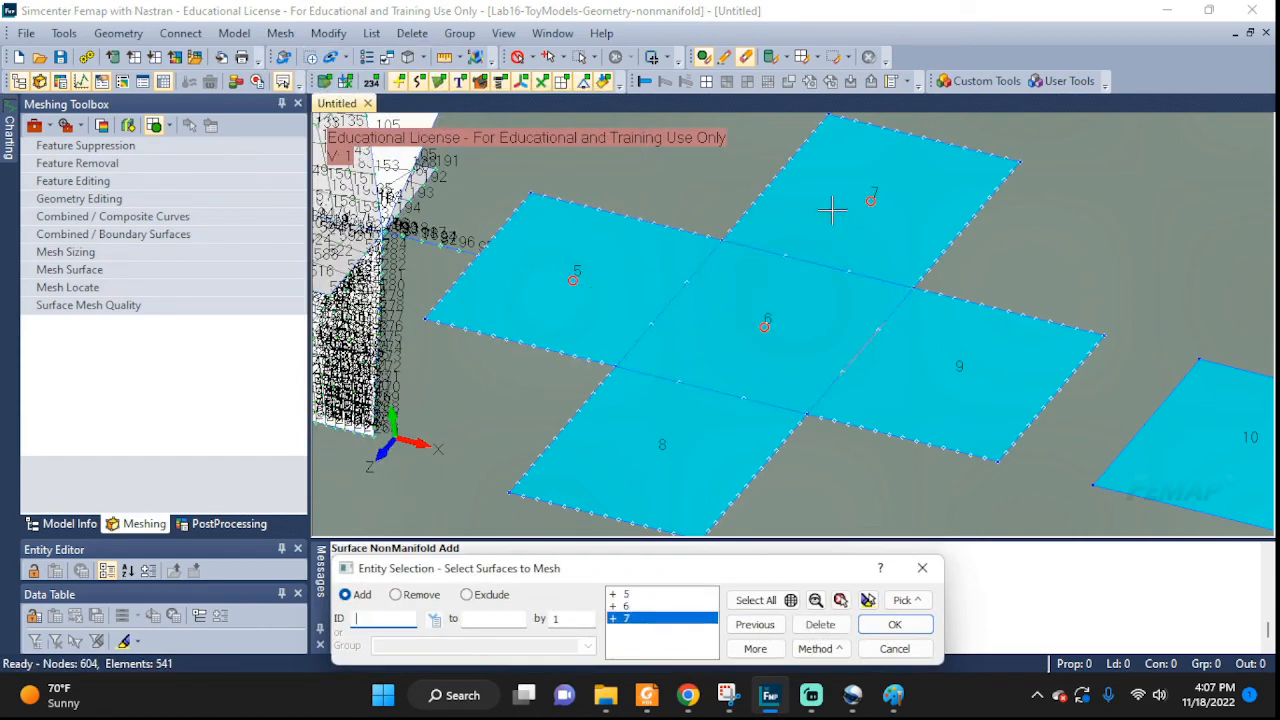
click(955, 370)
click(660, 450)
- Automesh the five selected surfaces with the automatic Tri mesher and mapped meshing on, accepting plot-only elements
click(895, 627)
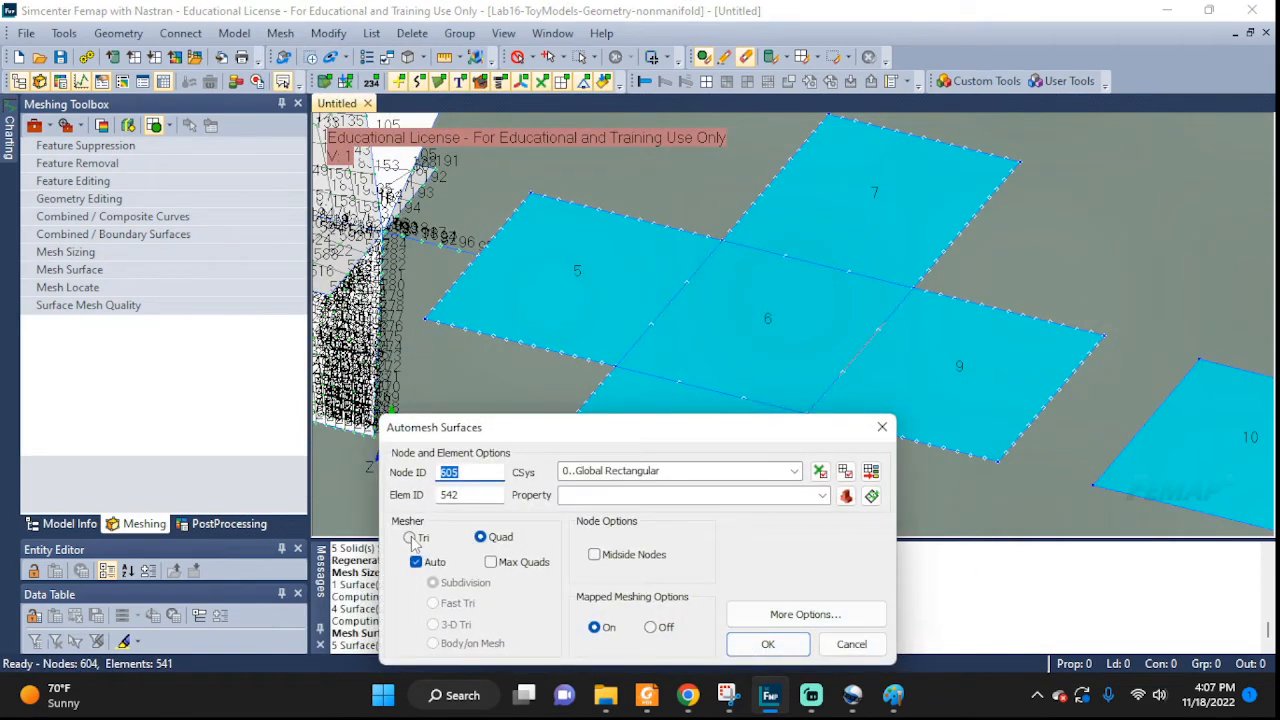
click(411, 538)
click(767, 644)
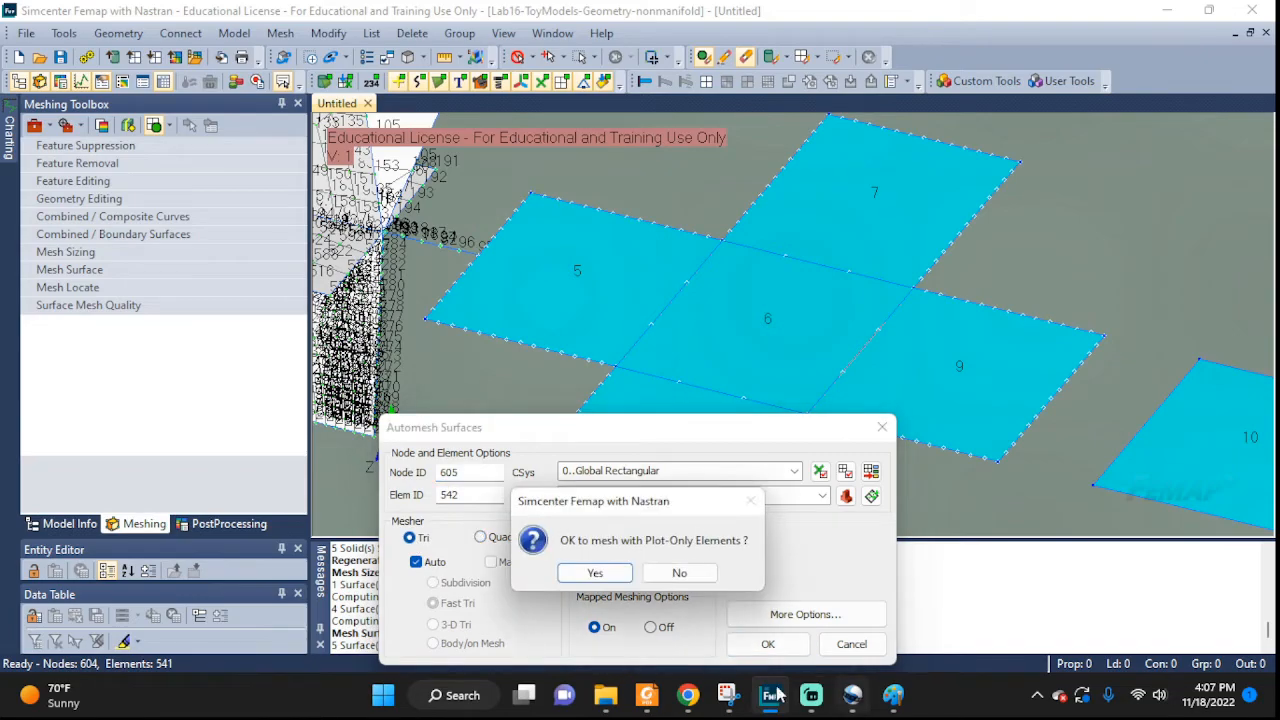
click(571, 568)
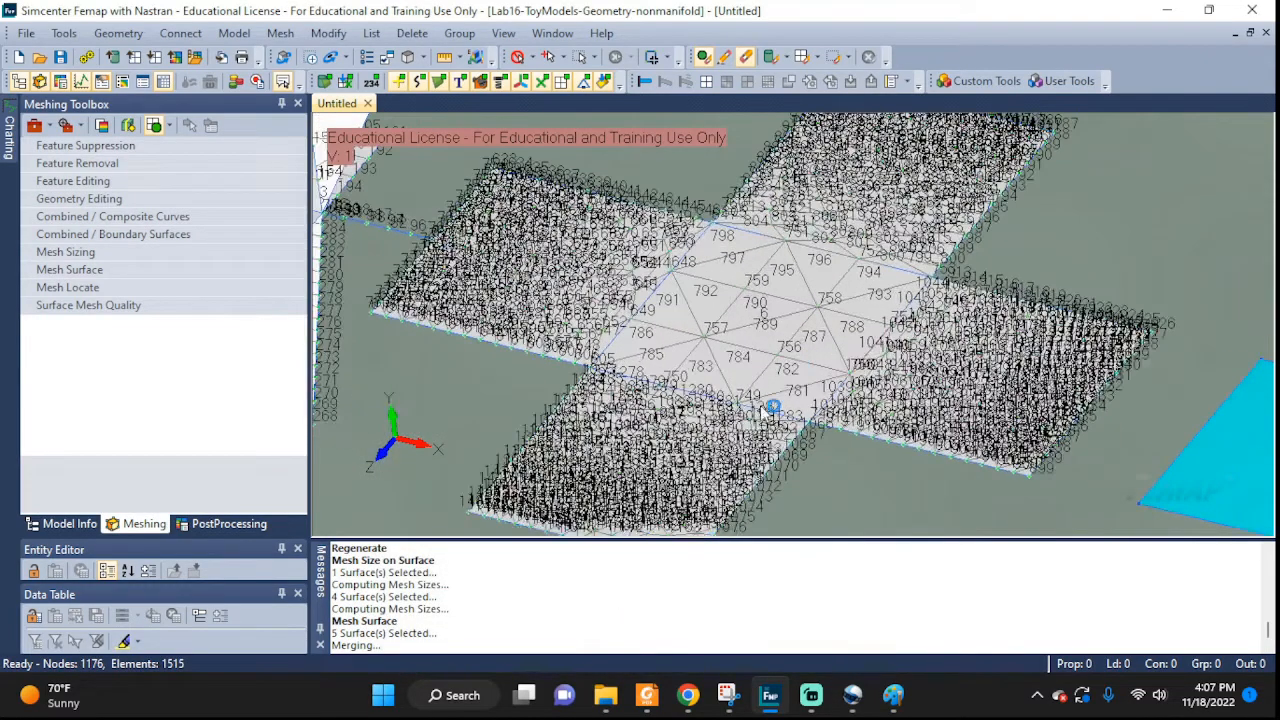
- Examine the mesh along the edges of central surface 6 up close, checking whether neighbouring surfaces share the nodes there
scroll(772, 407, up, 6)
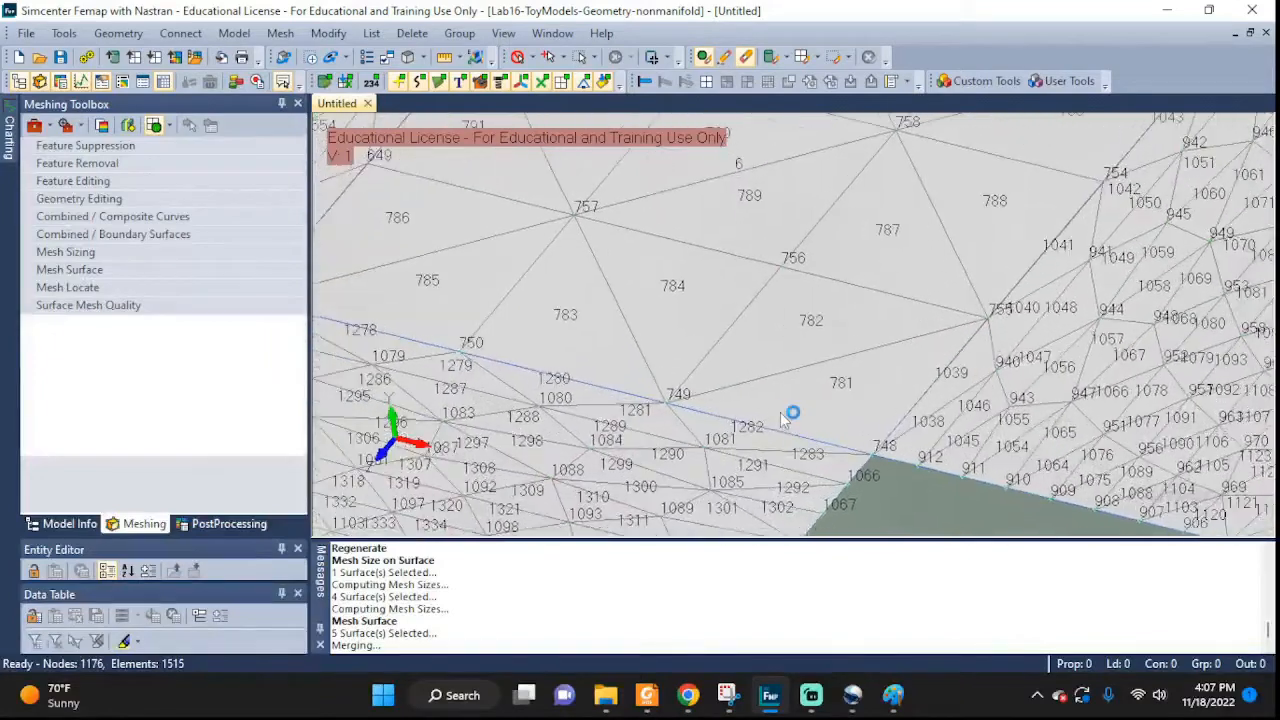
scroll(784, 415, up, 3)
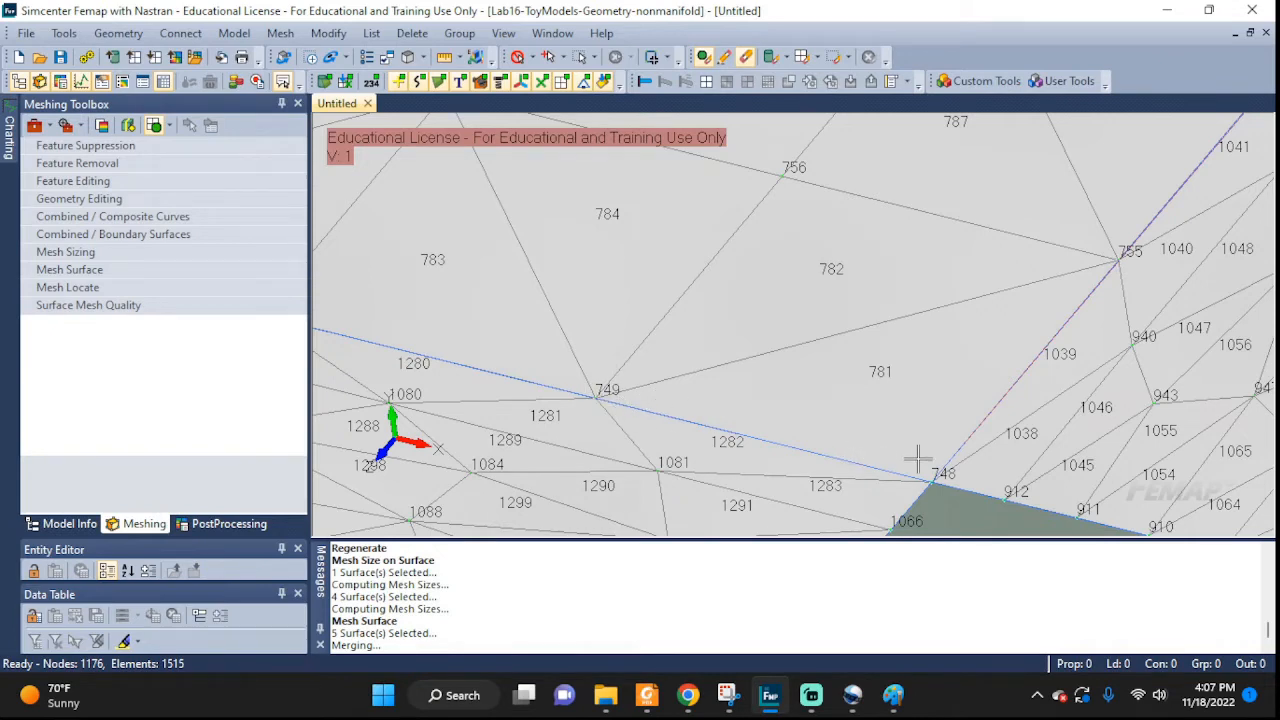
middle_drag(866, 460, 912, 258)
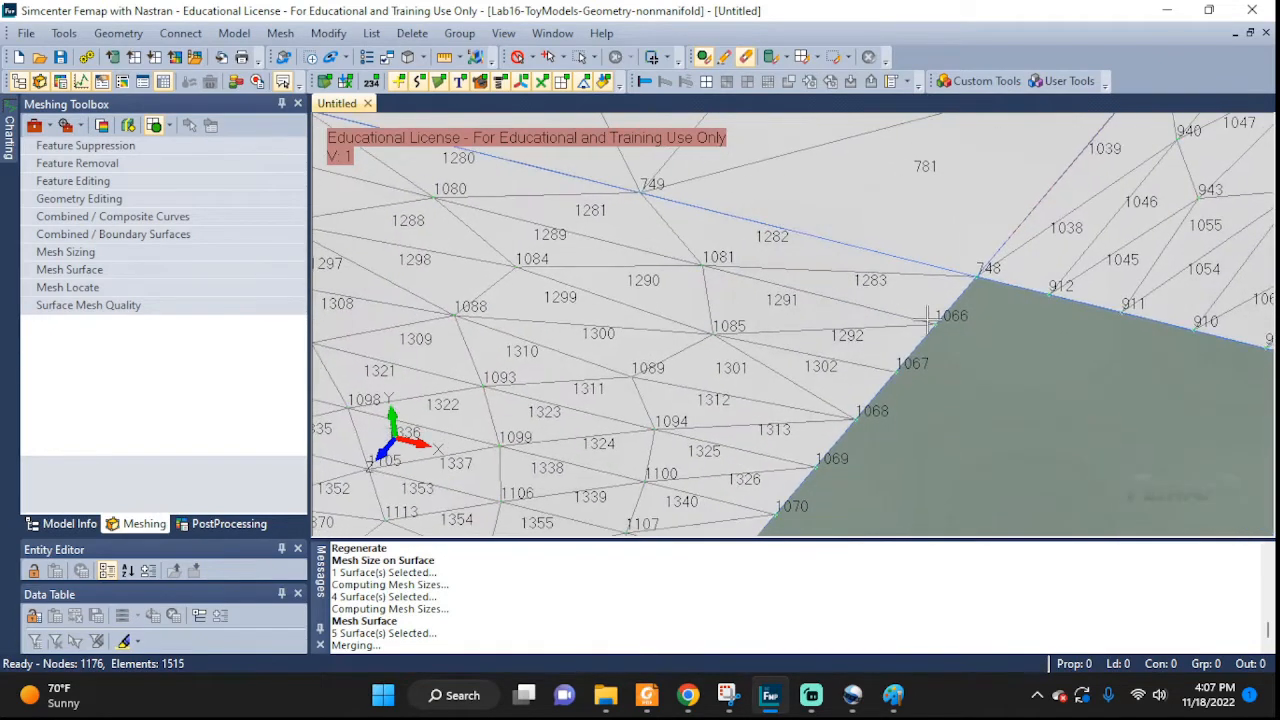
scroll(925, 320, down, 3)
ctrl+middle_drag(830, 318, 1012, 535)
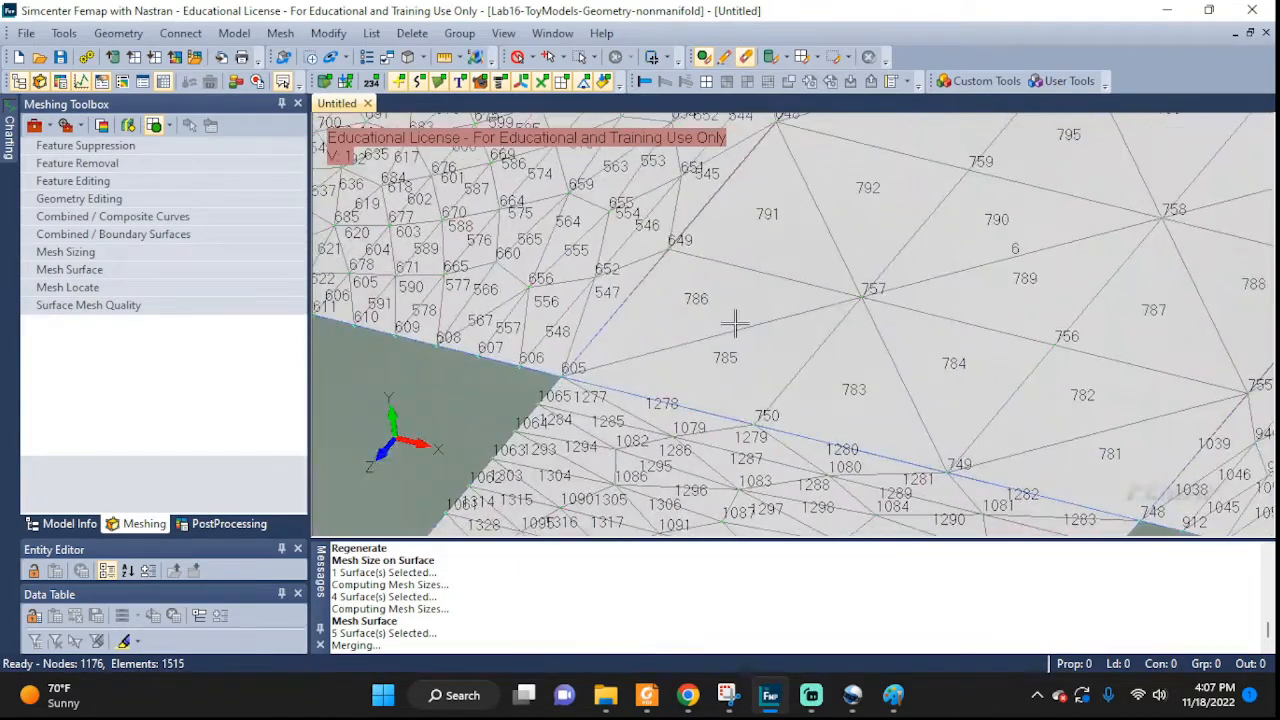
ctrl+middle_drag(620, 295, 780, 415)
scroll(865, 422, down, 4)
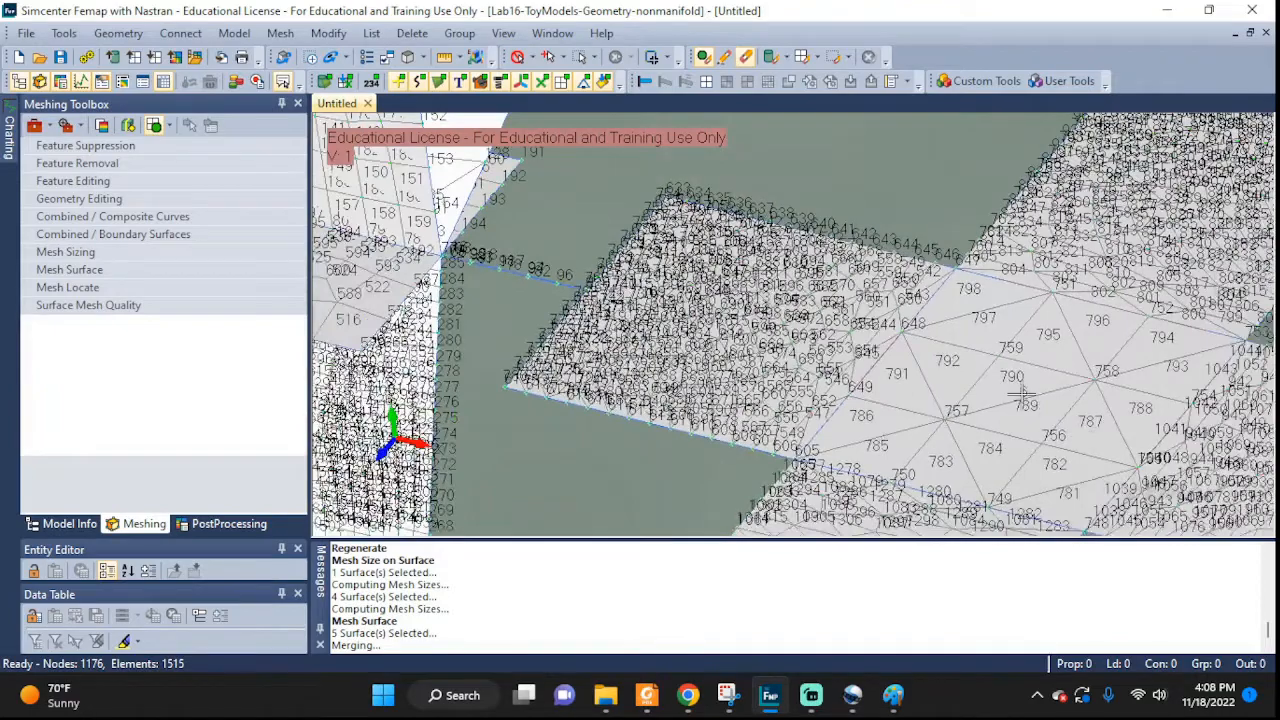
- Start NonManifold Add for the offset cross-shaped group and select surfaces 10, 12, 14, 13 and 11
ctrl+middle_drag(1021, 395, 750, 238)
scroll(866, 326, down, 1)
ctrl+middle_drag(866, 326, 540, 321)
ctrl+middle_drag(926, 400, 533, 281)
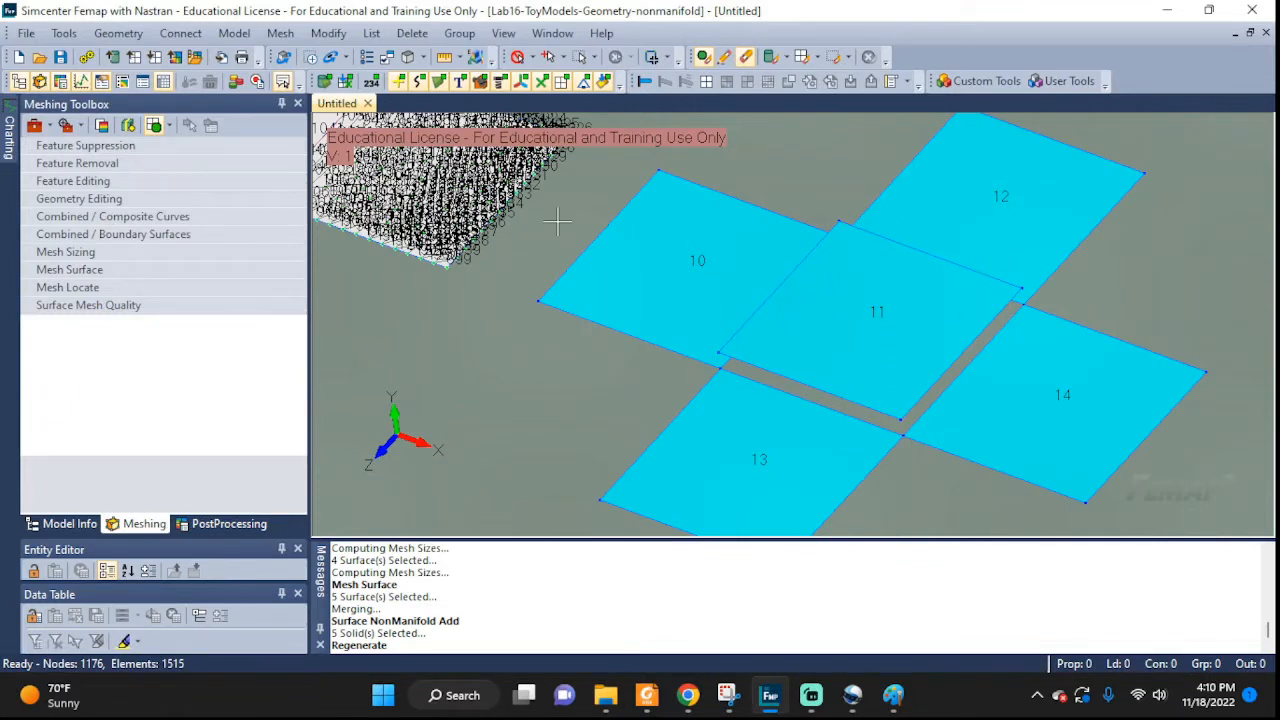
click(118, 33)
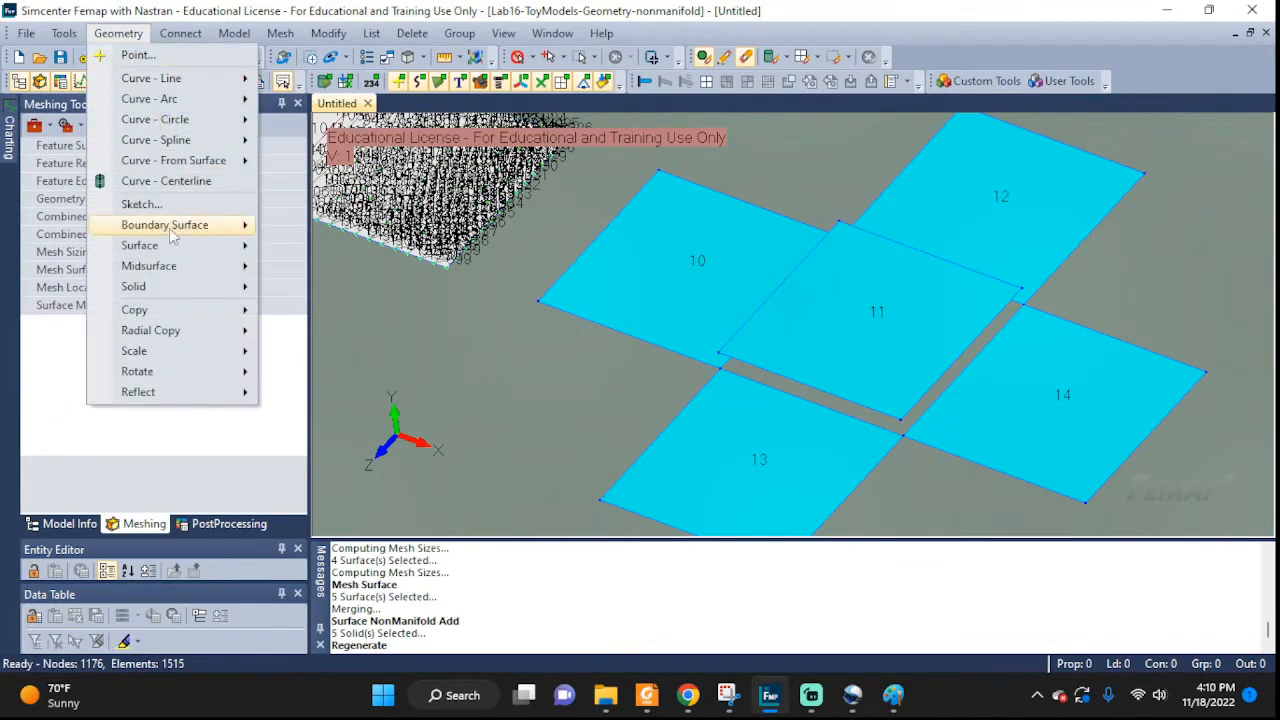
mouse_move(162, 36)
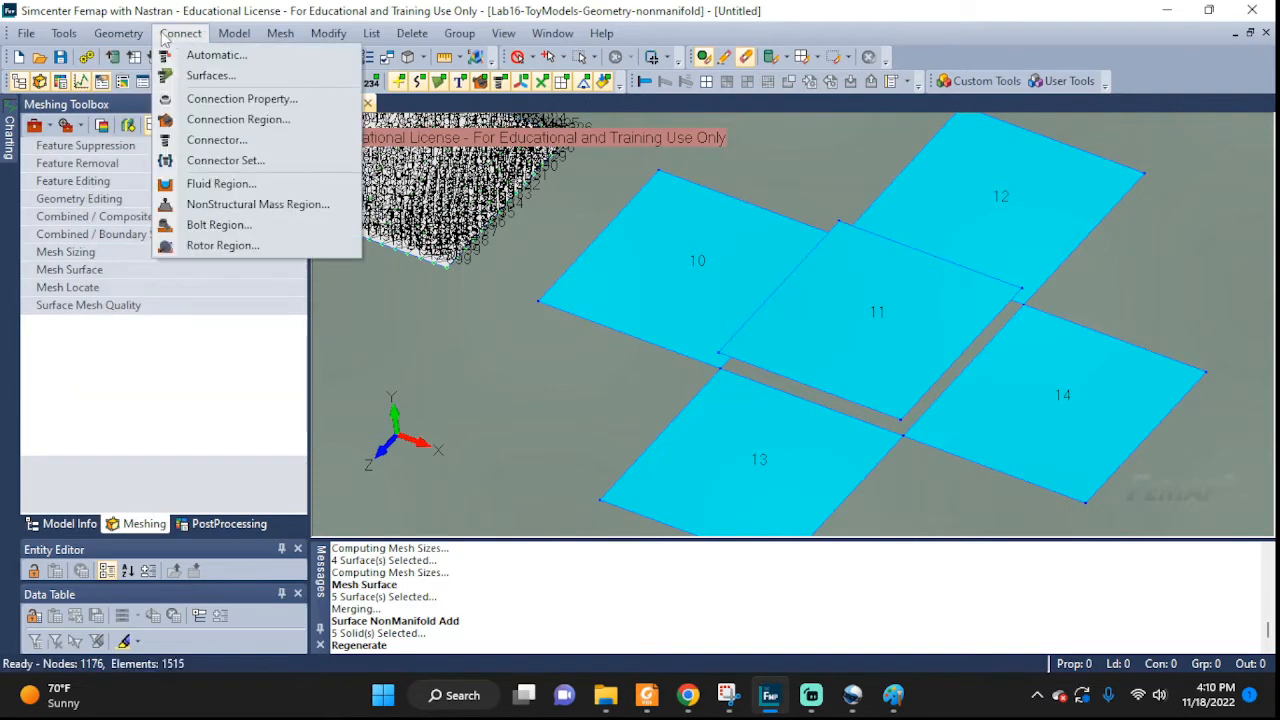
mouse_move(118, 33)
mouse_move(166, 250)
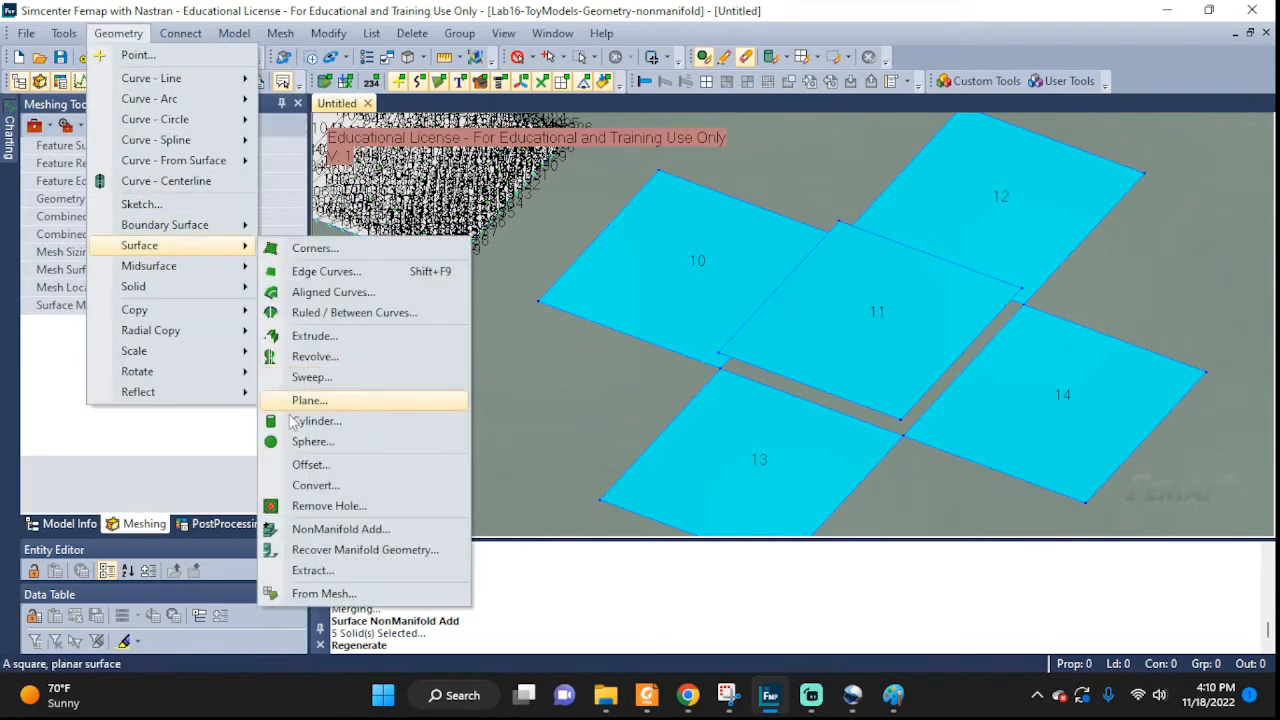
click(330, 529)
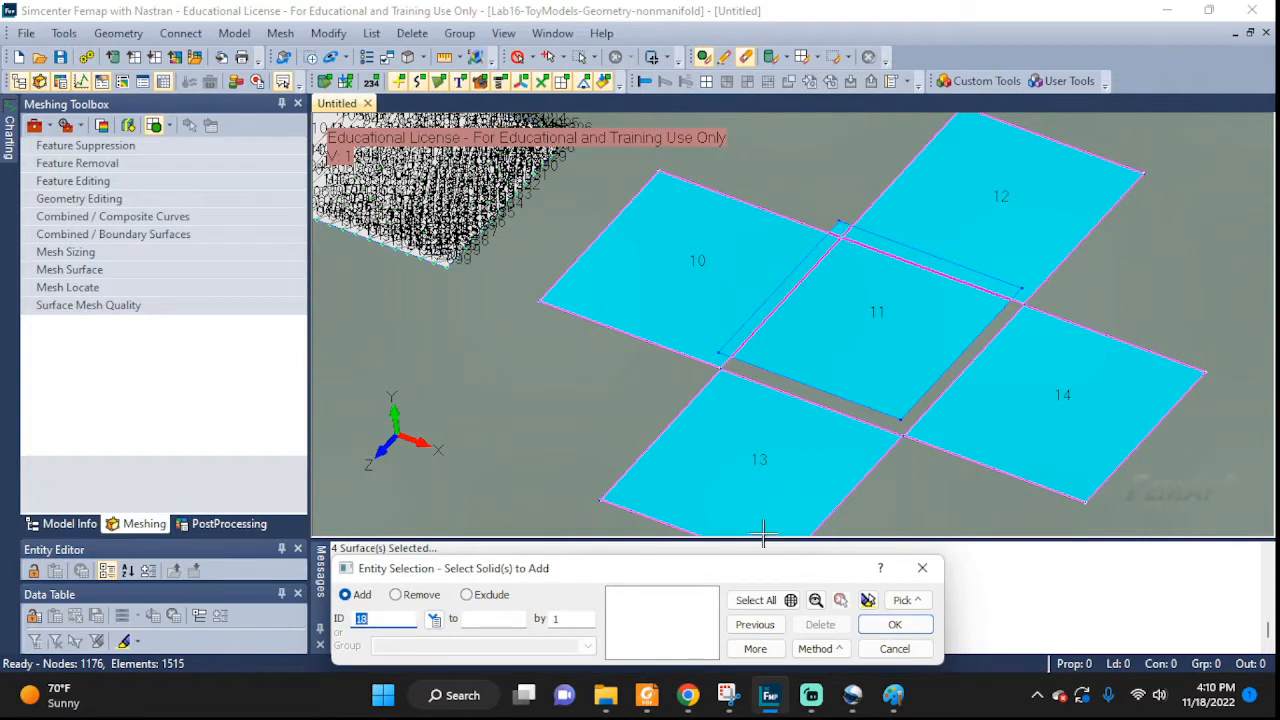
click(663, 249)
click(929, 226)
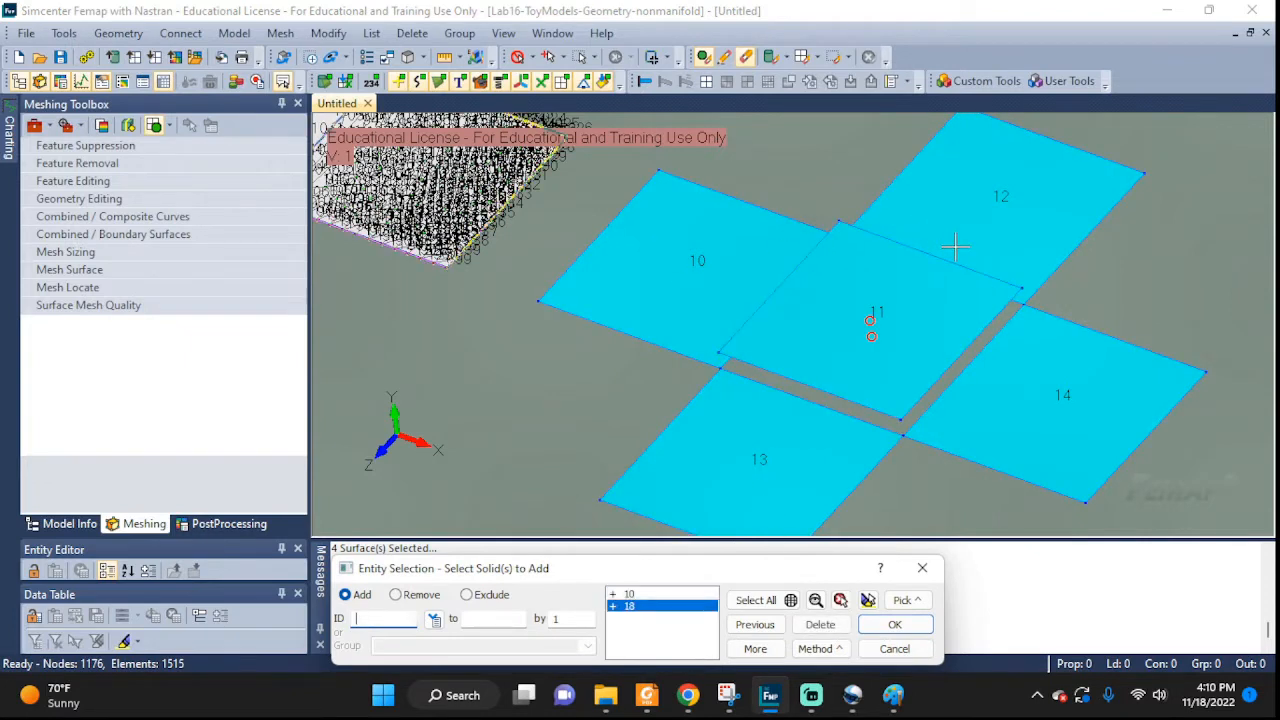
click(1036, 381)
click(798, 452)
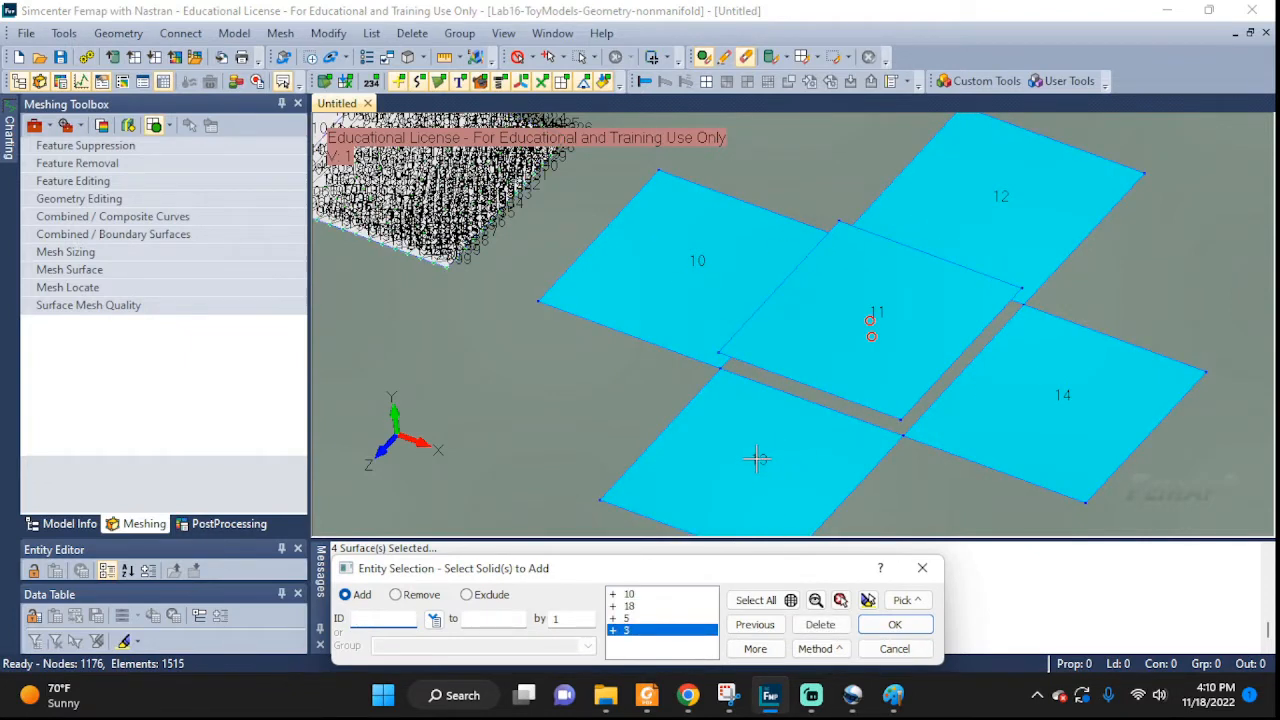
click(848, 338)
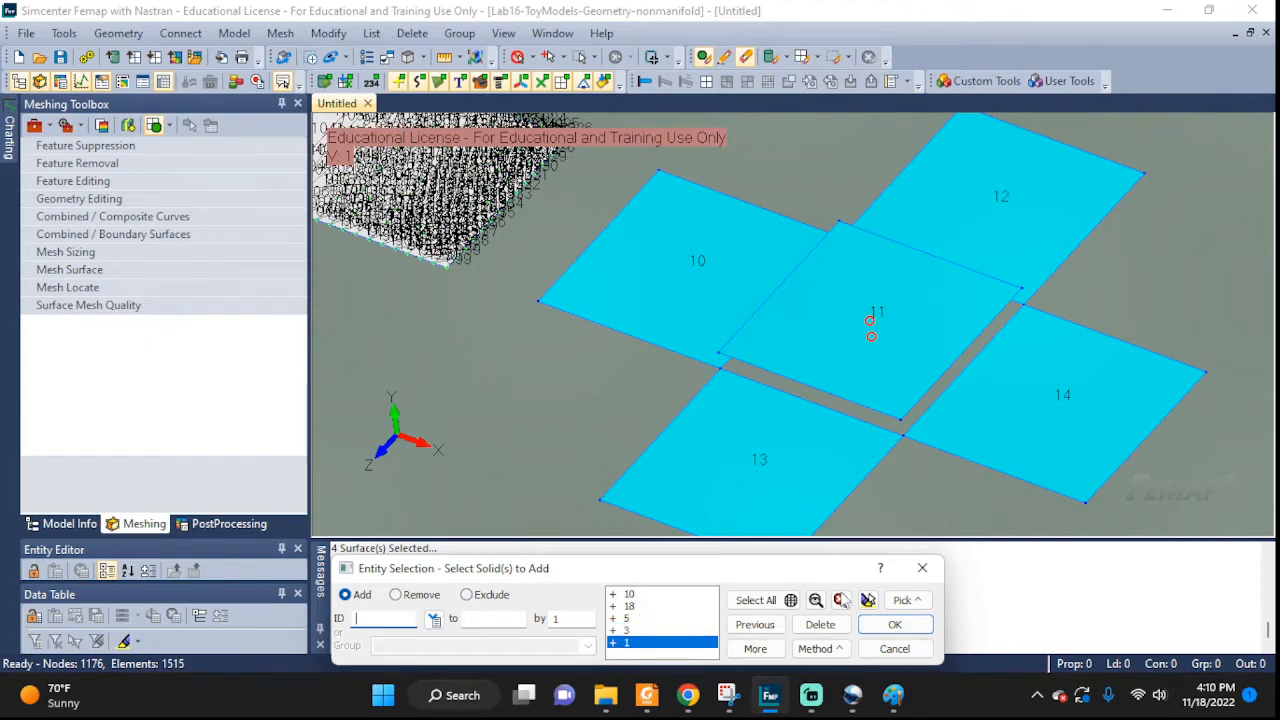
- Try to join the five selected surfaces with a NonManifold Add tolerance of 1.2e-3 and Incremental Checking
click(868, 600)
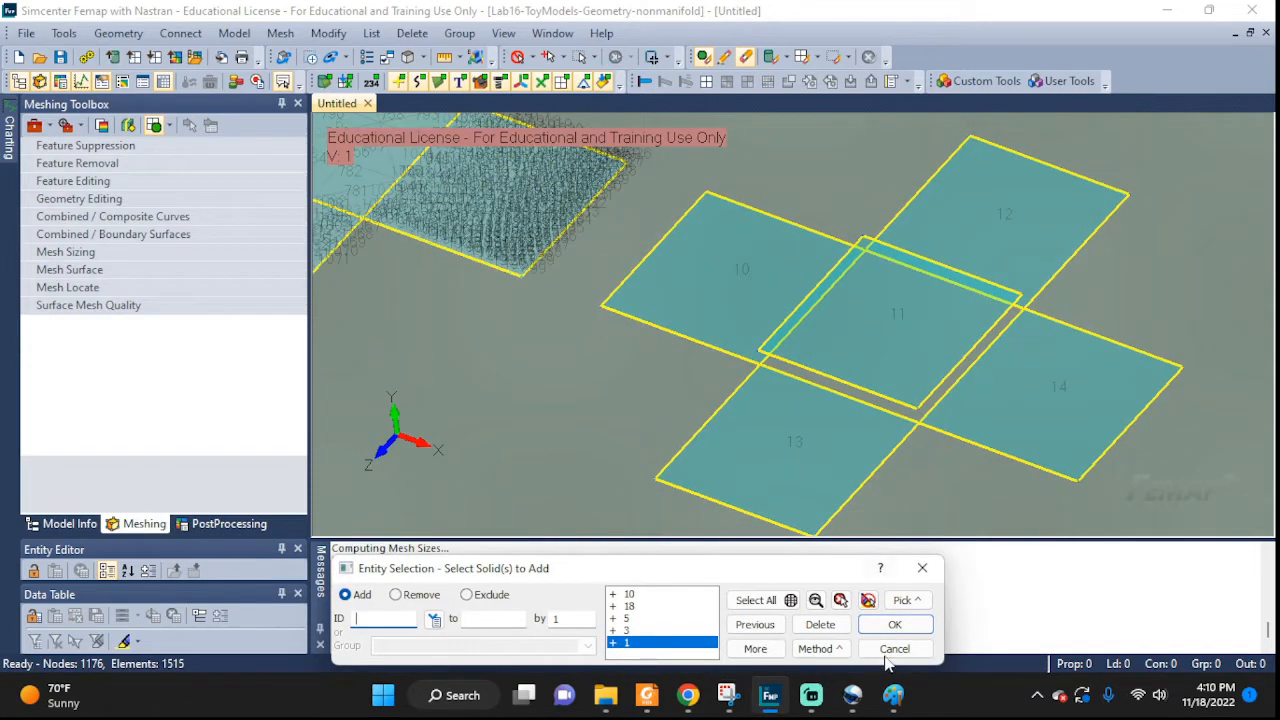
click(895, 625)
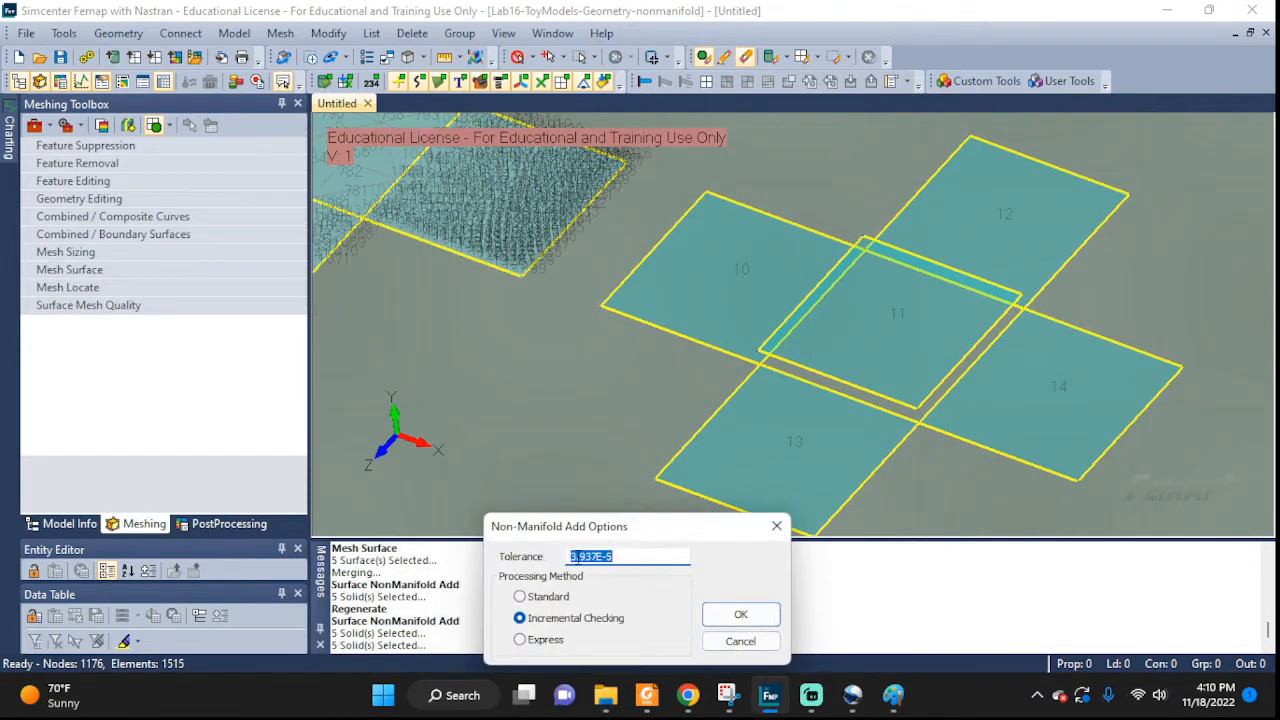
text(1.2e-3)
click(738, 614)
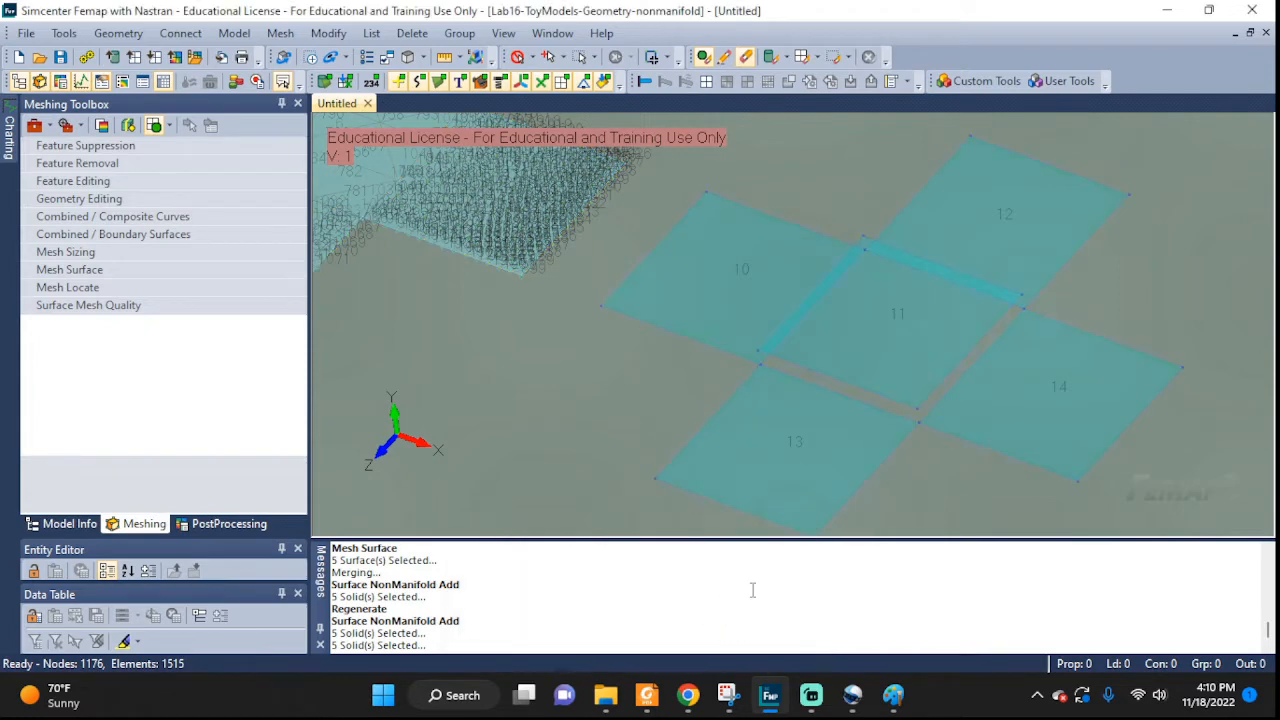
scroll(1087, 370, down, 2)
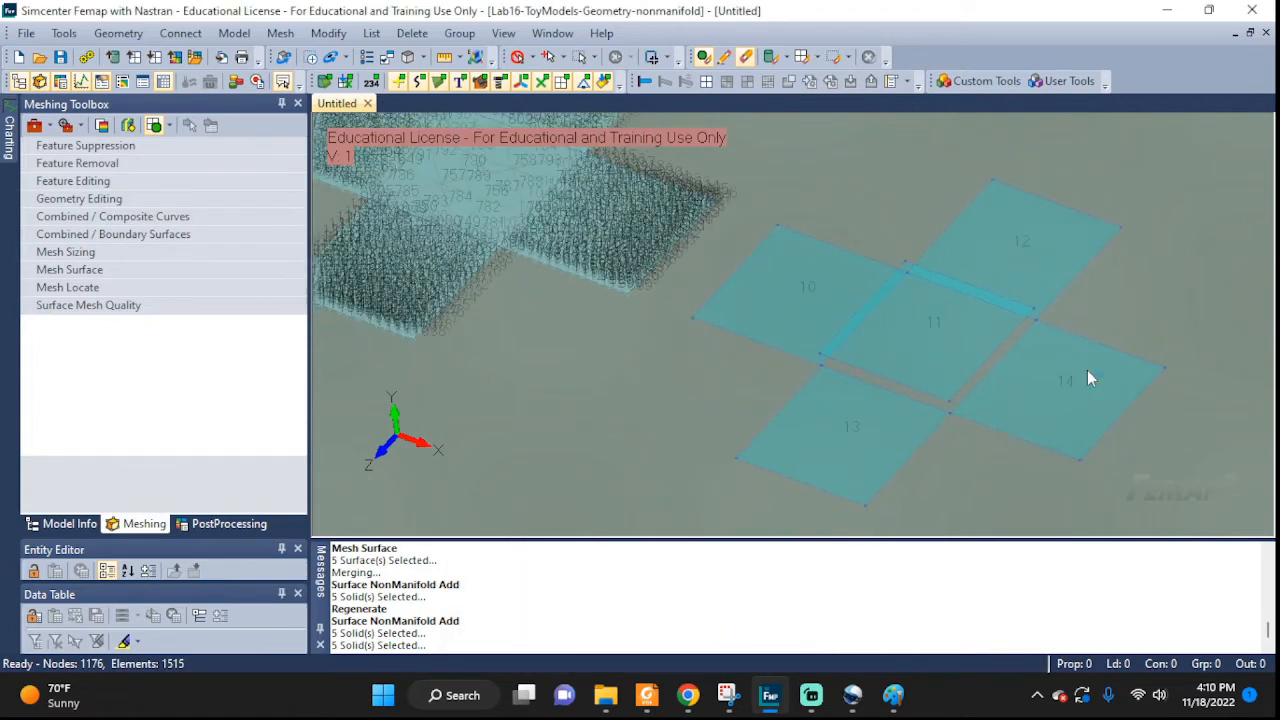
middle_drag(1165, 354, 1150, 354)
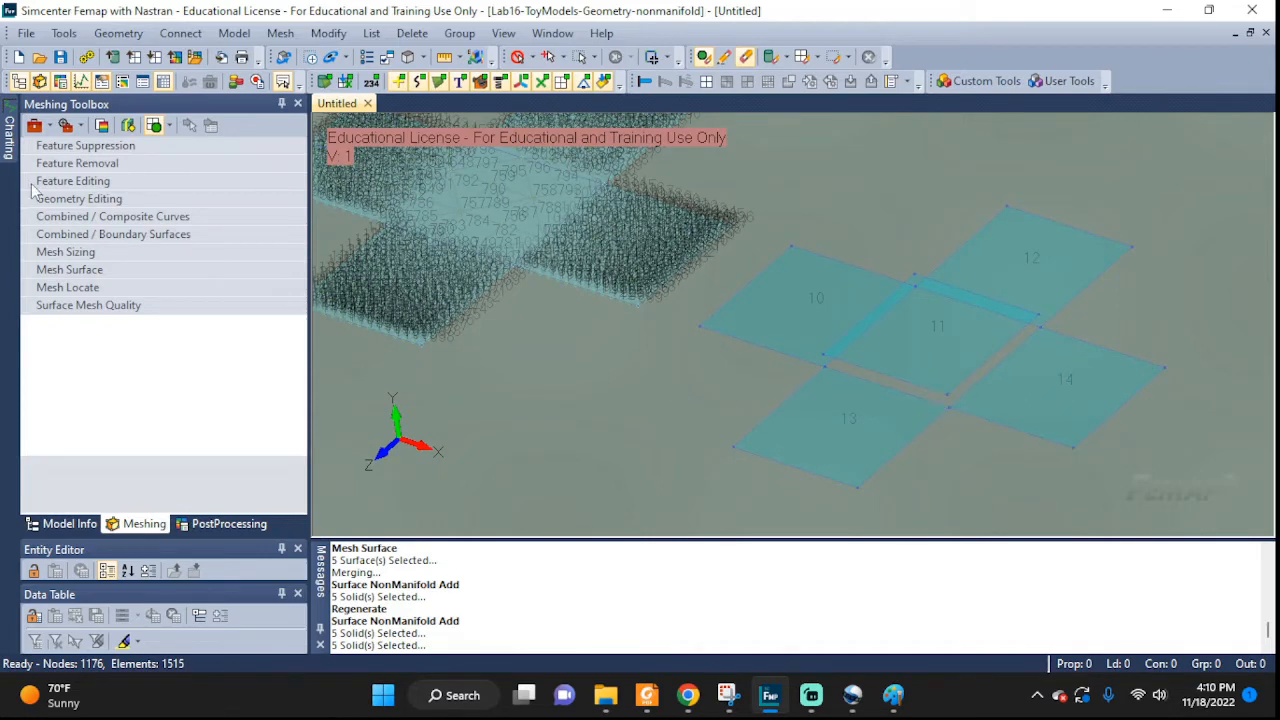
- Turn on the entity locator and search the curves for Free Edges to check whether surfaces 10 to 14 are joined
click(79, 127)
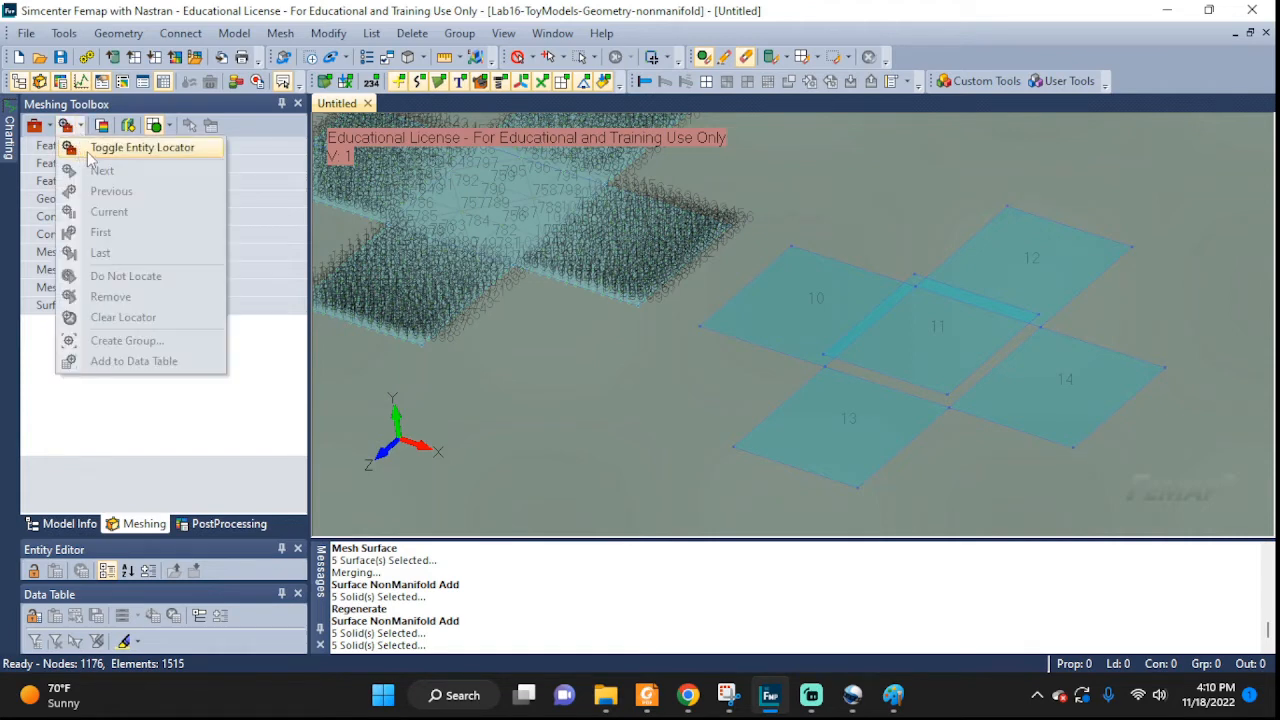
click(133, 152)
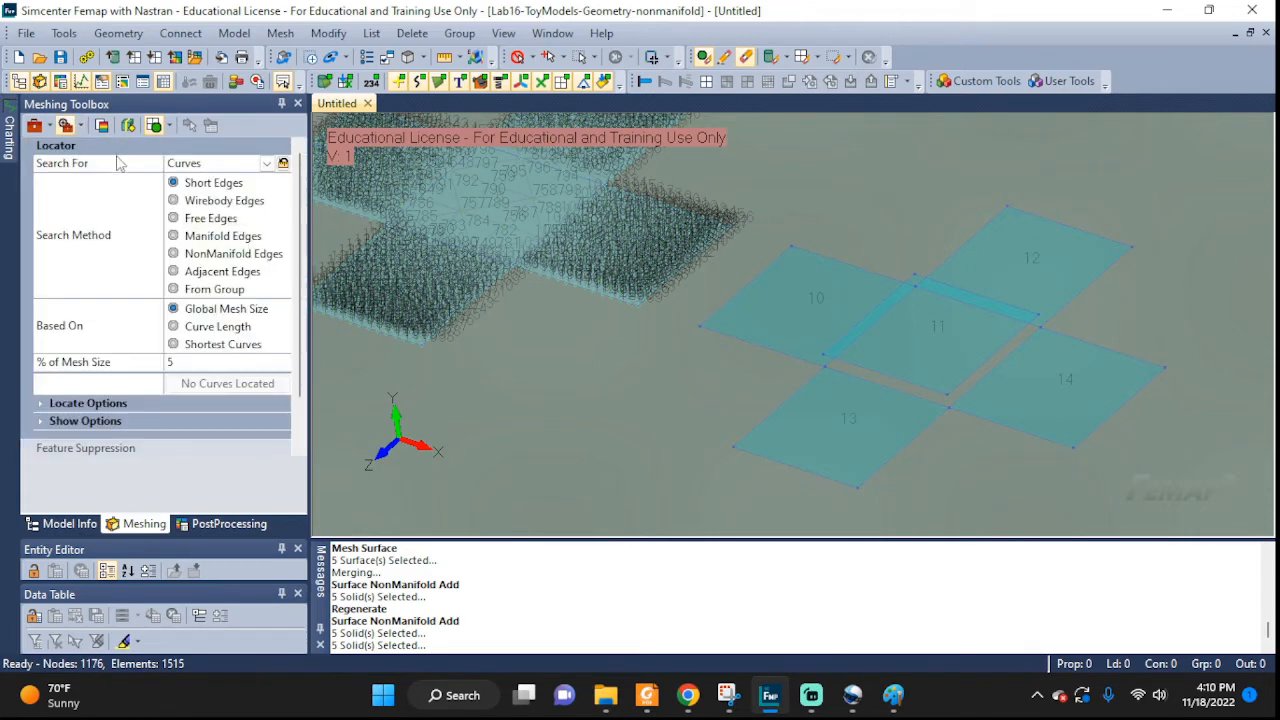
click(192, 218)
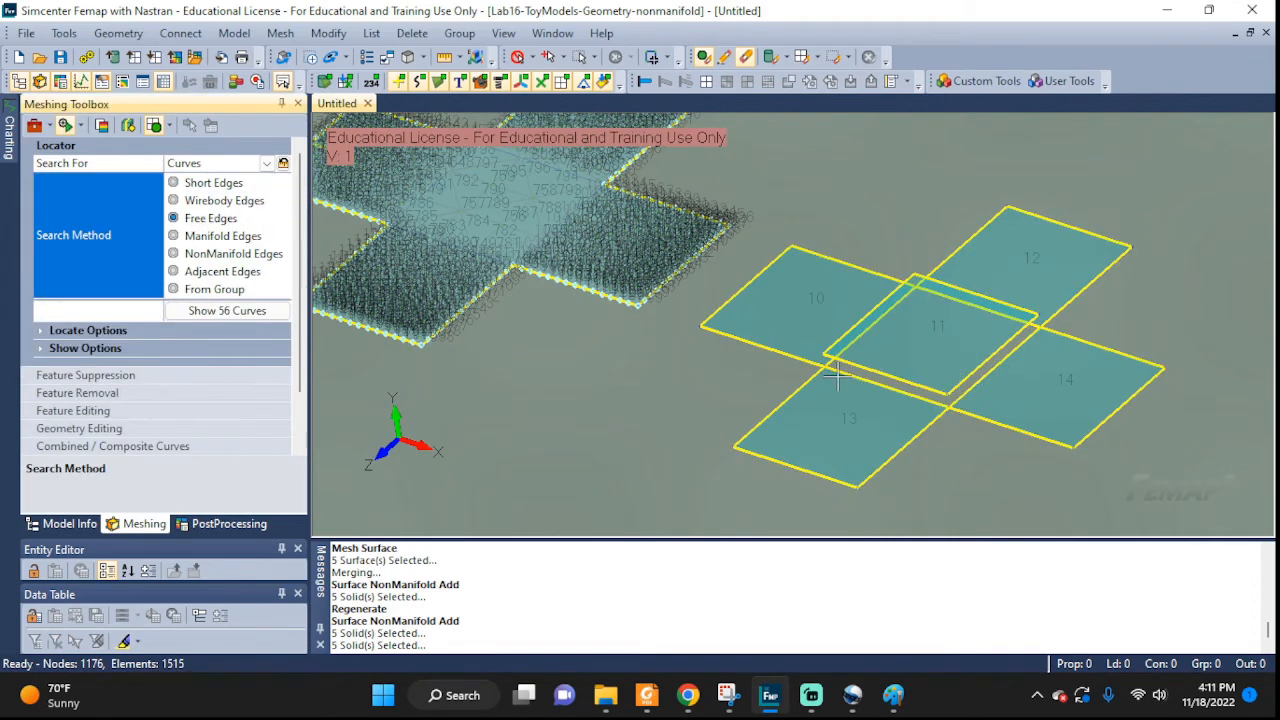
middle_drag(1010, 343, 838, 528)
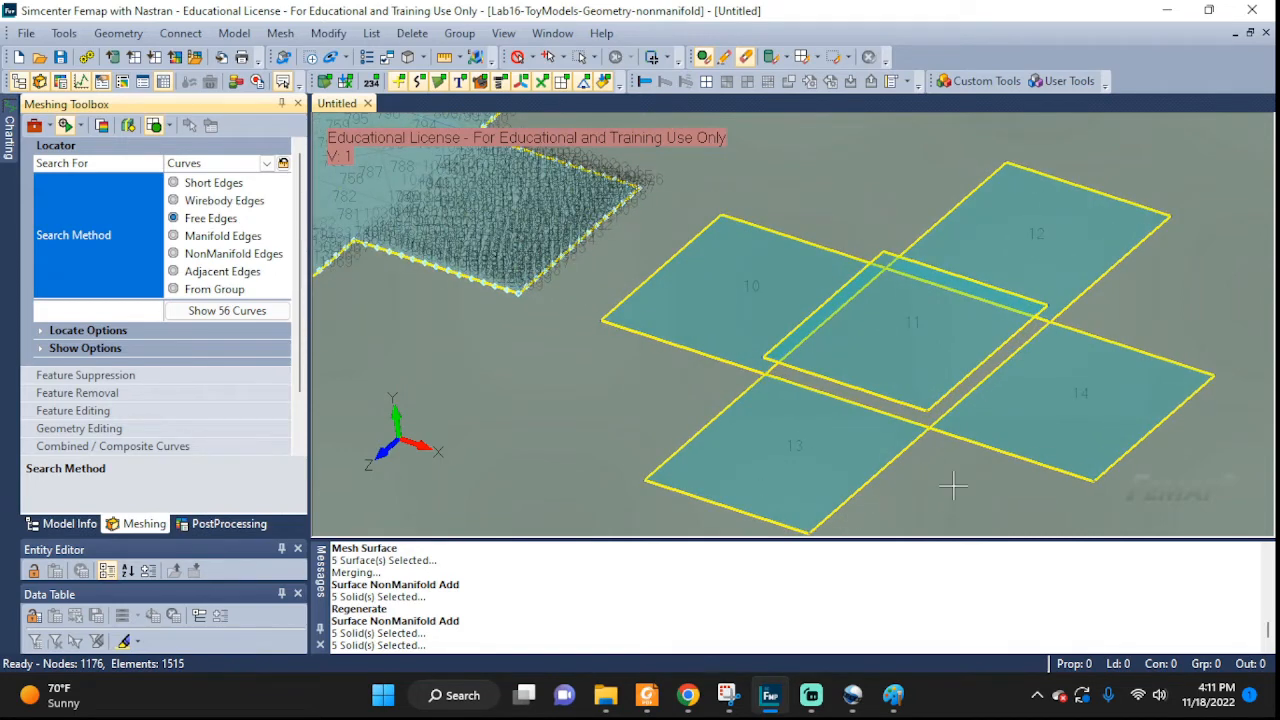
- Undo the last NonManifold Add and measure the distance from corner point 57 of surface 11 to neighbouring corner point 68
key(ctrl+z)
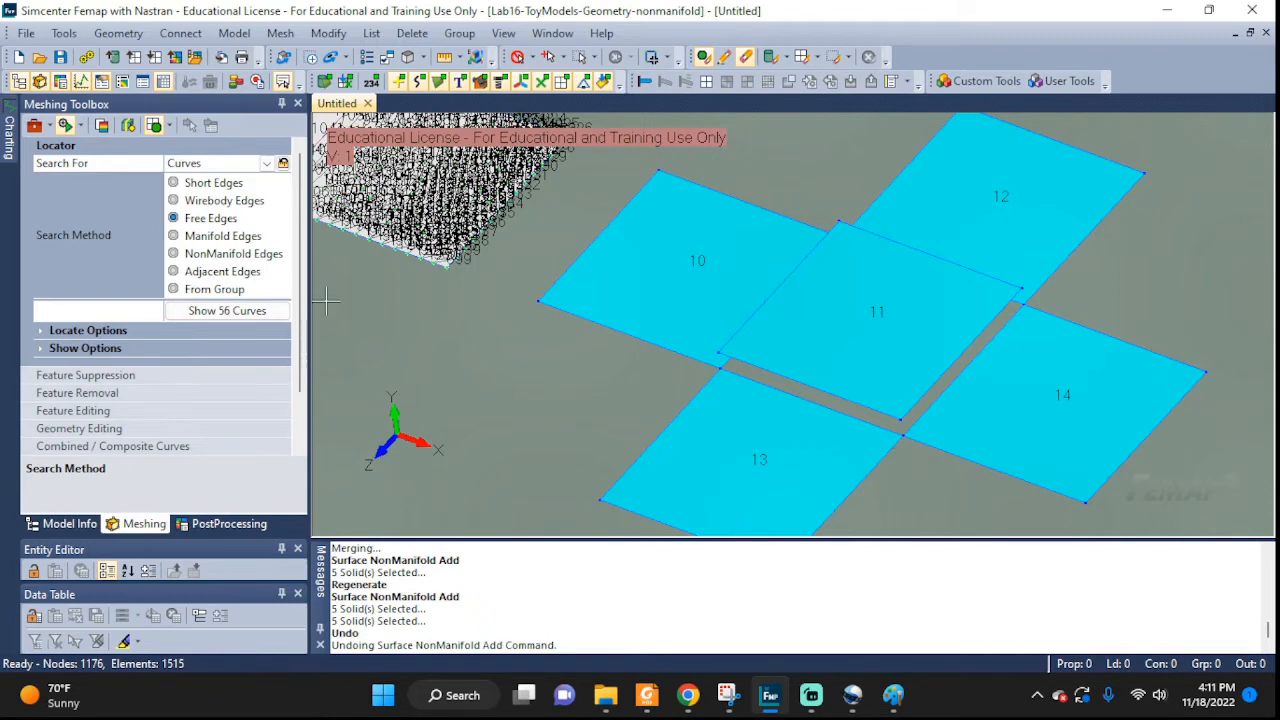
click(64, 33)
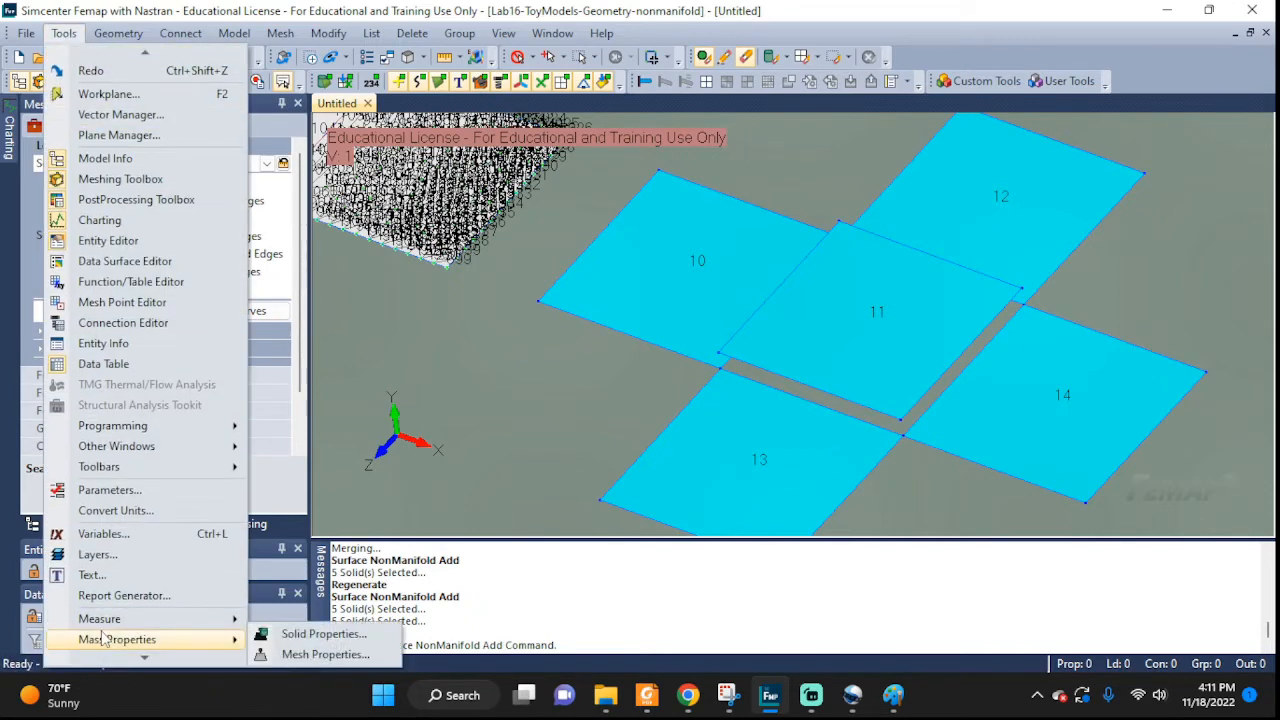
mouse_move(150, 618)
click(306, 525)
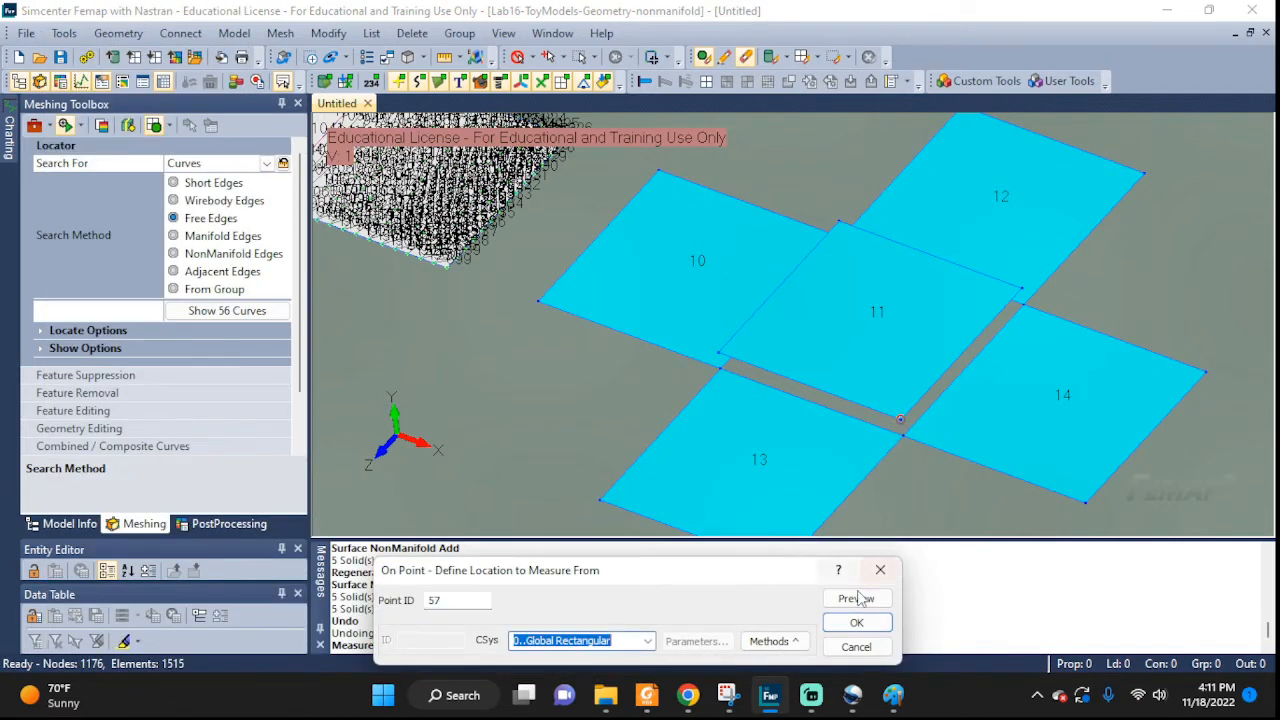
click(857, 622)
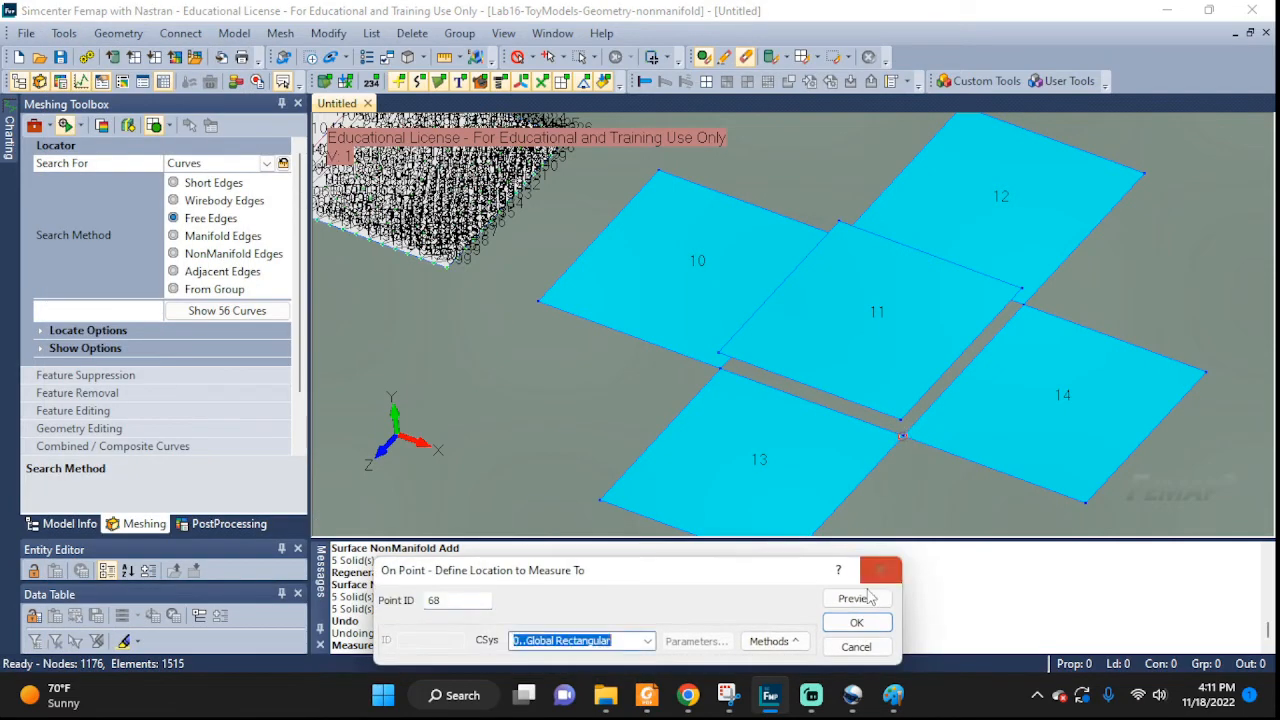
click(857, 622)
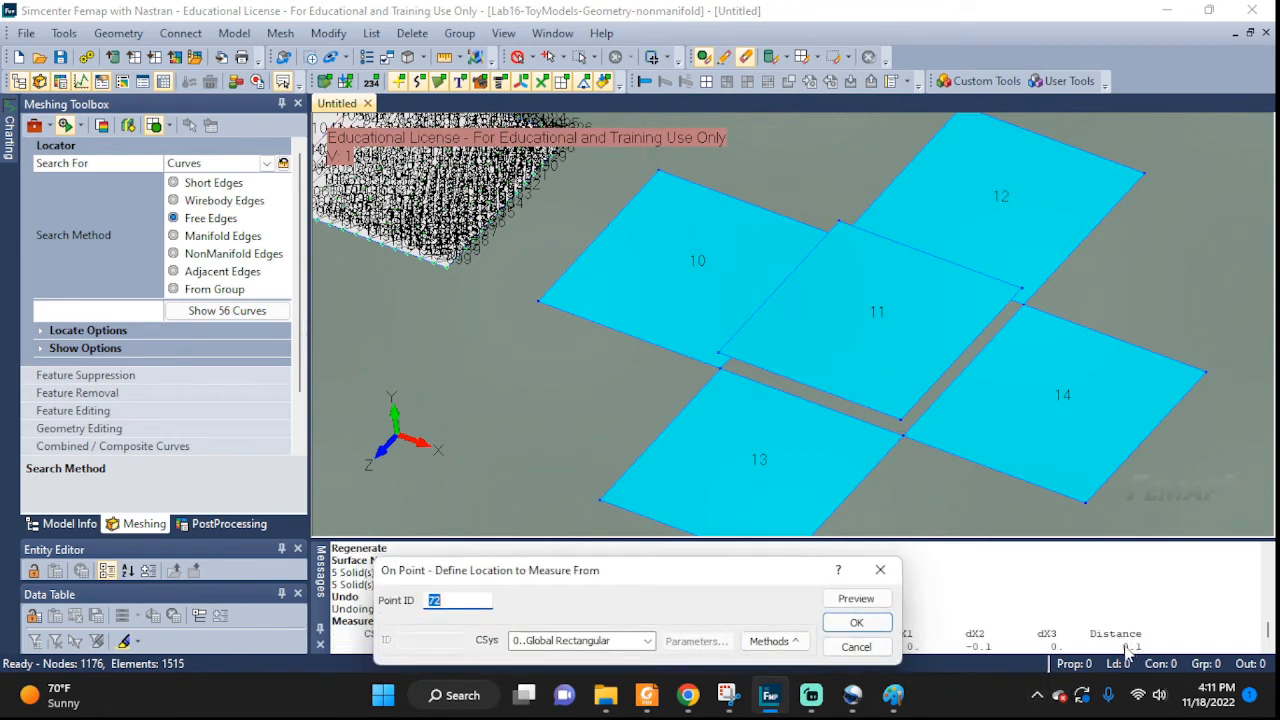
click(856, 646)
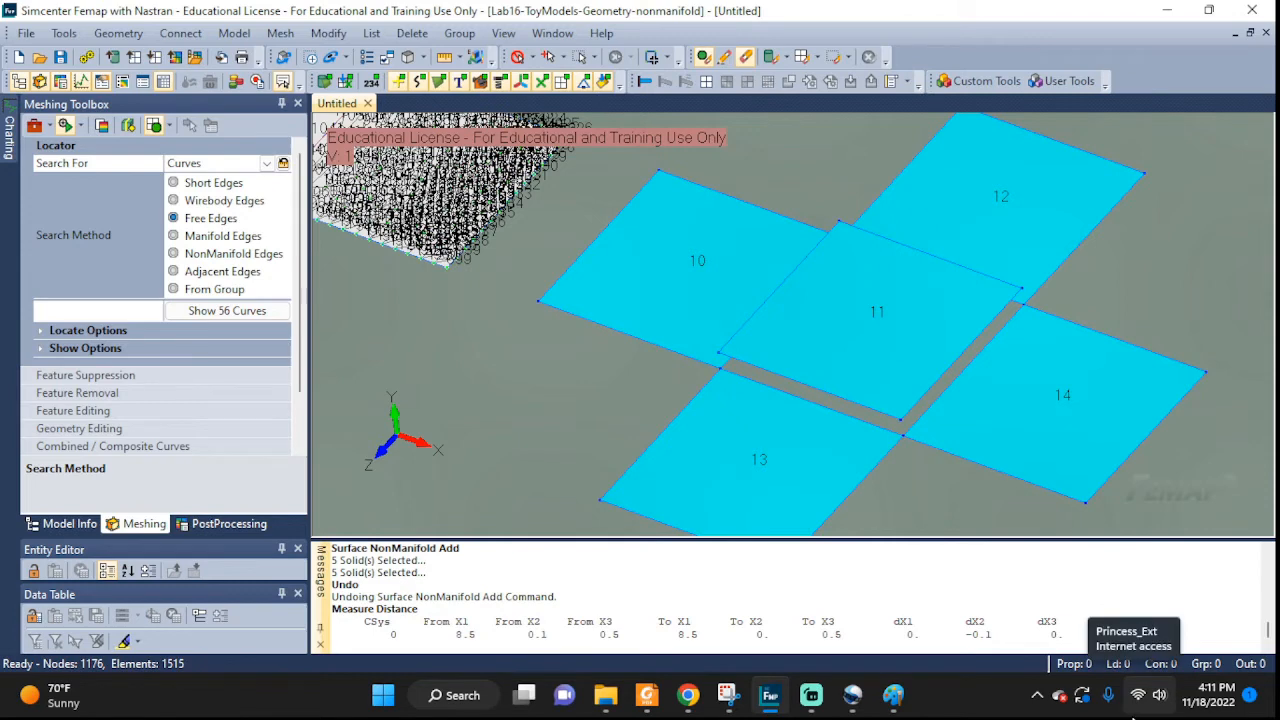
- Restart NonManifold Add and select surfaces 13, 10, 12, 14 and 11 of the offset group
click(118, 33)
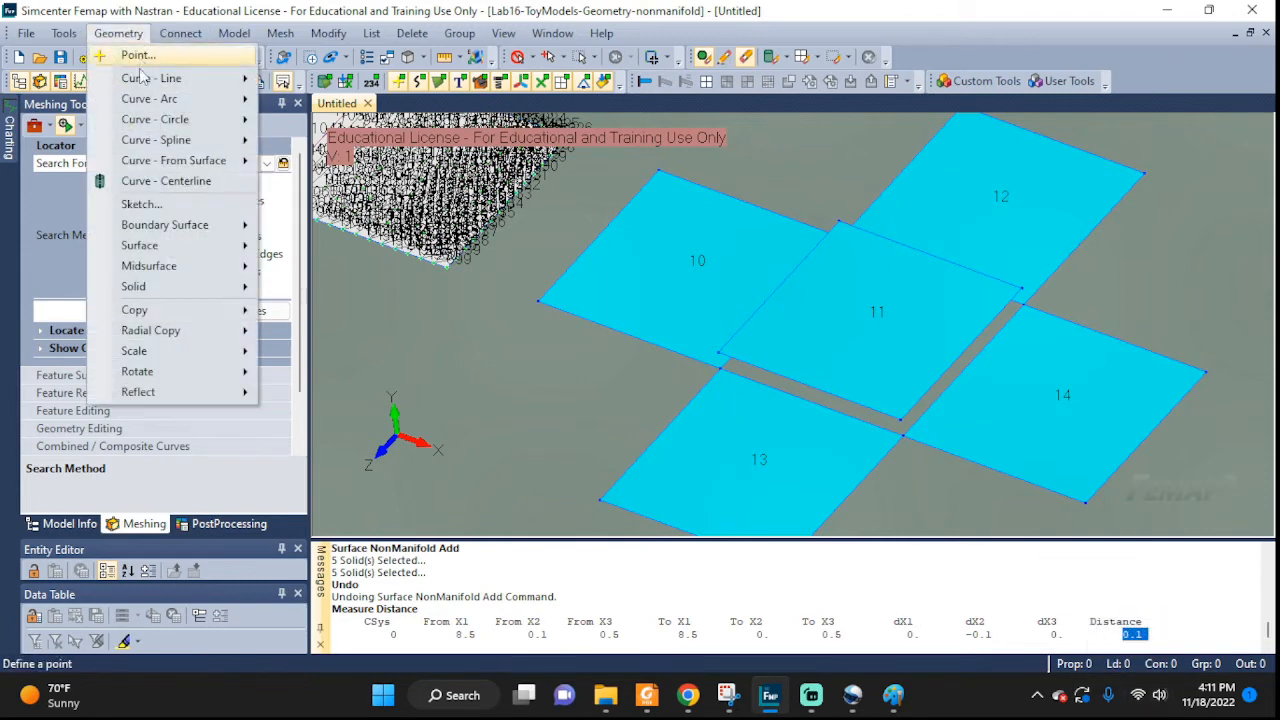
mouse_move(150, 245)
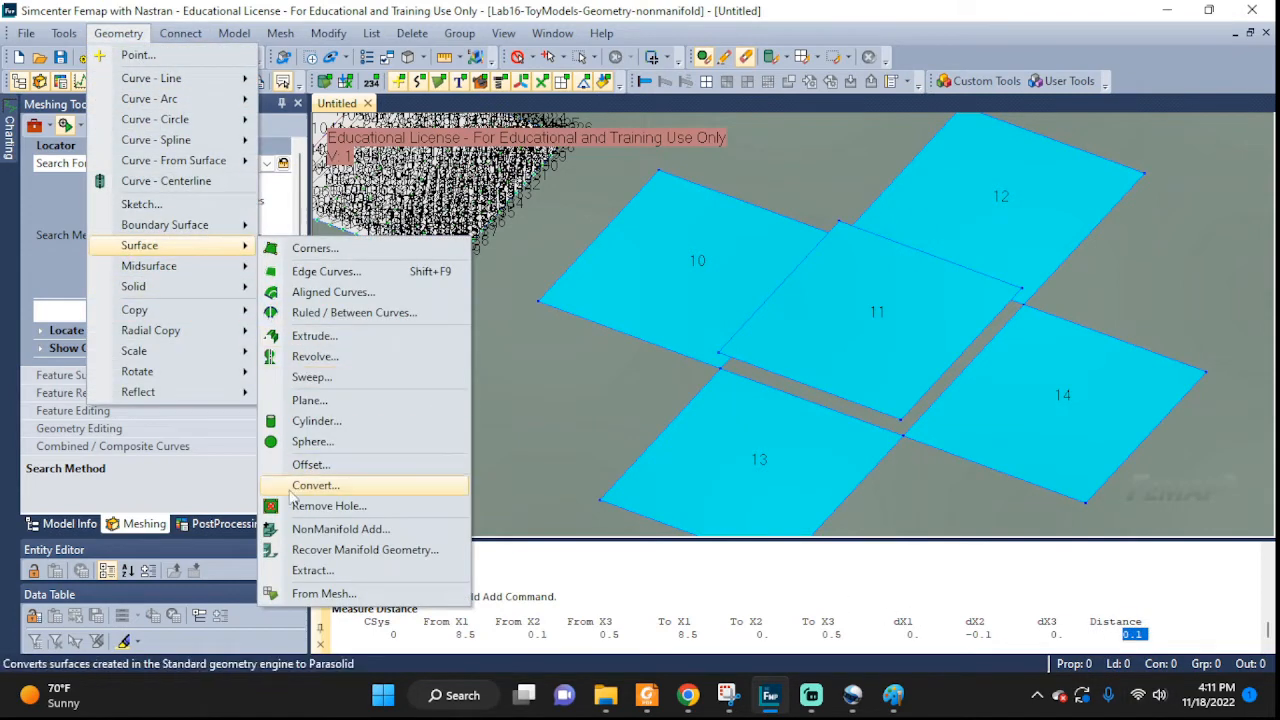
click(300, 528)
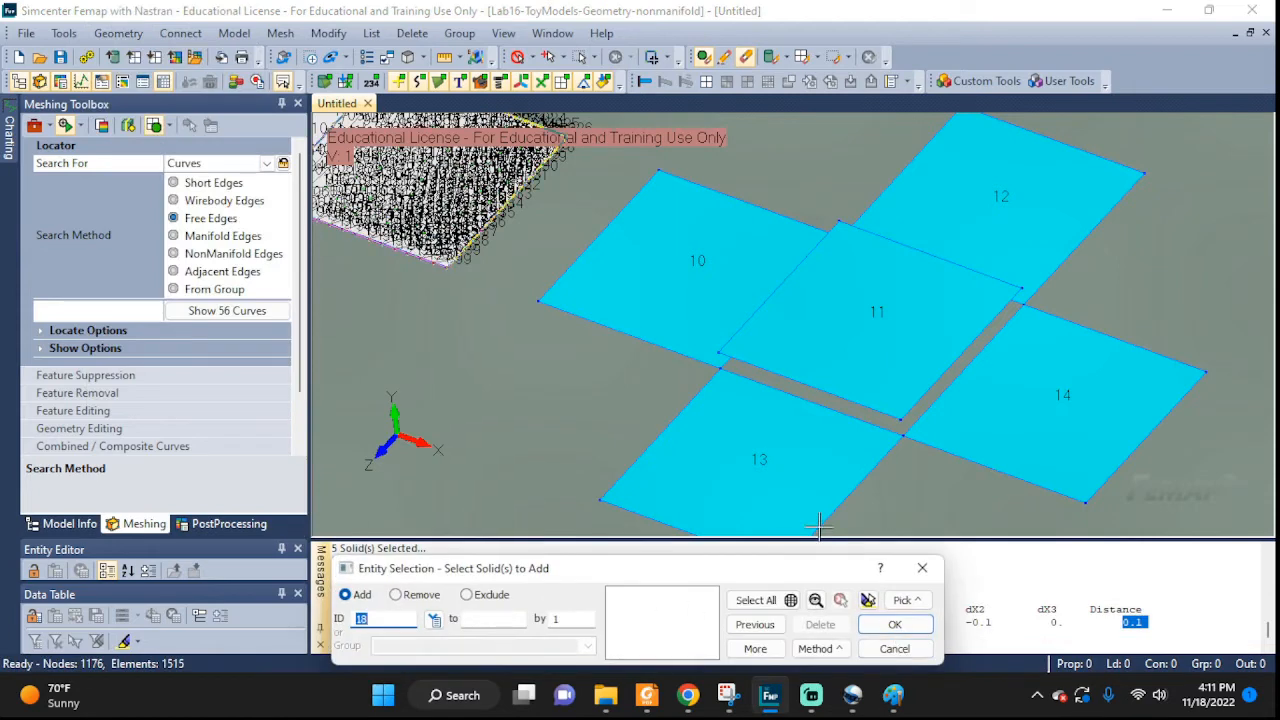
click(714, 490)
click(663, 261)
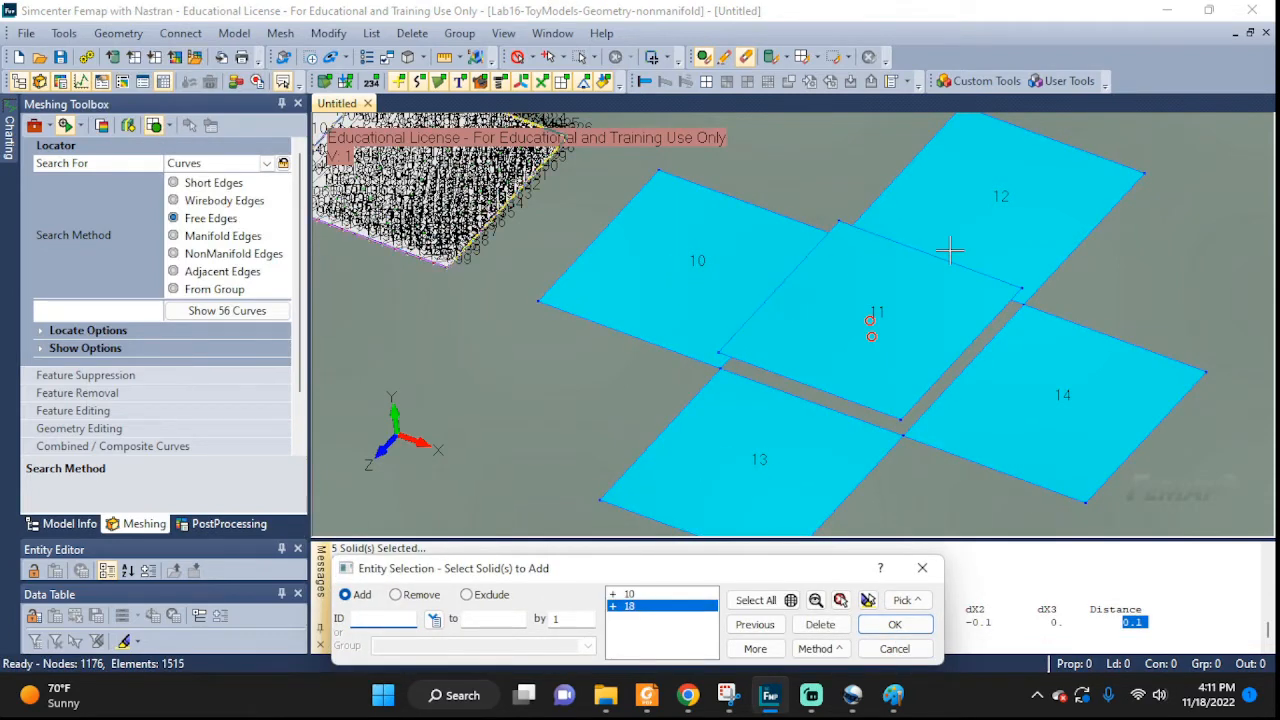
click(955, 215)
click(1076, 431)
click(837, 310)
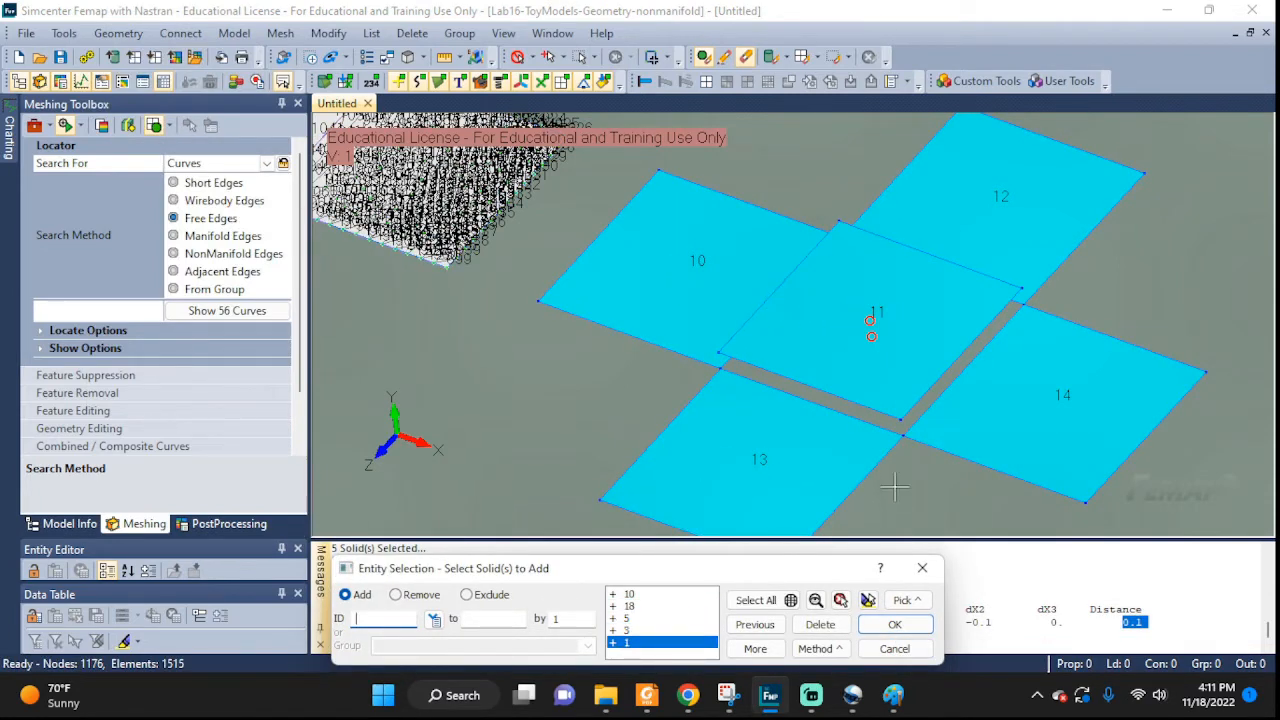
- Join the five selected surfaces with a NonManifold Add tolerance of 0.125 and Incremental Checking, and inspect the joined edges
click(868, 599)
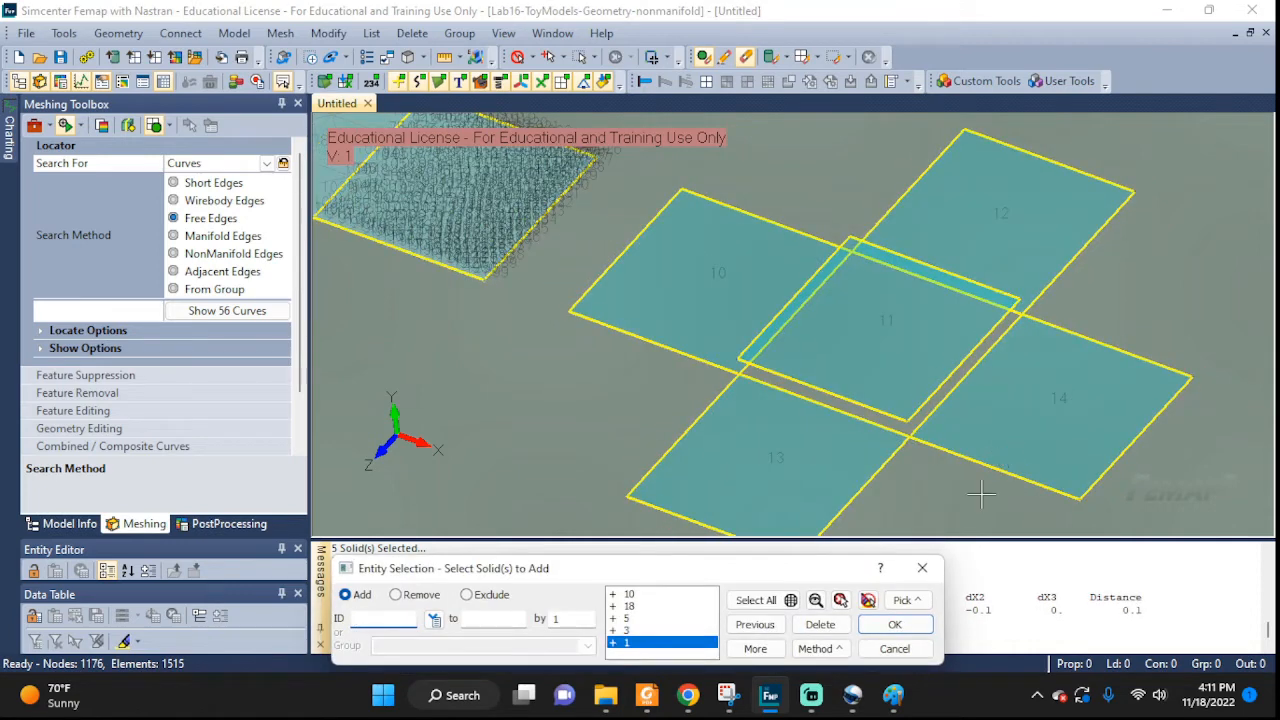
click(894, 624)
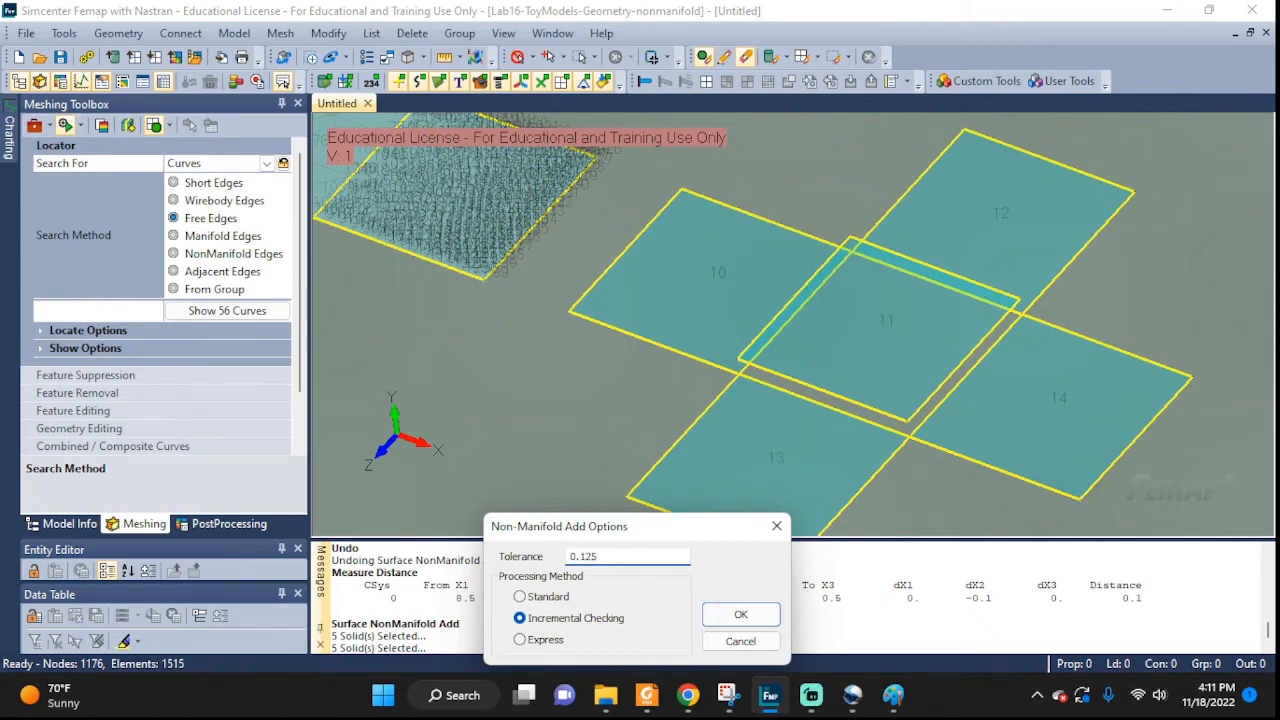
click(740, 614)
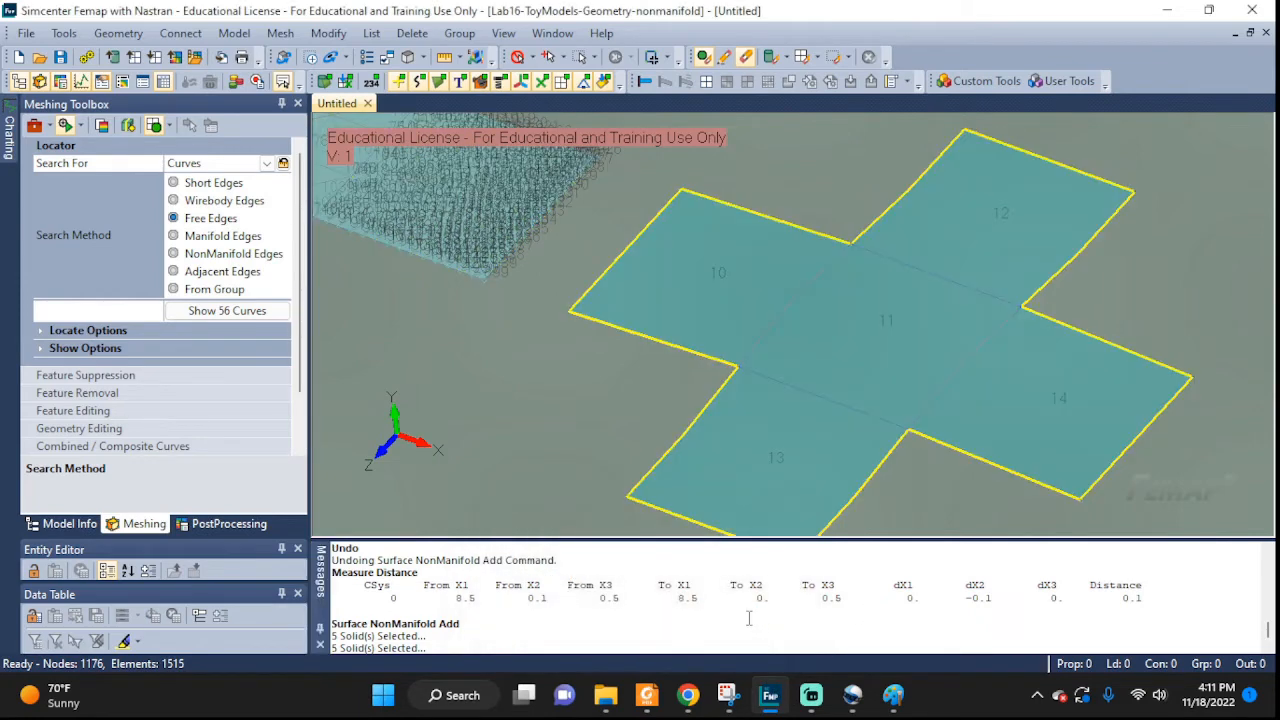
middle_drag(930, 445, 977, 388)
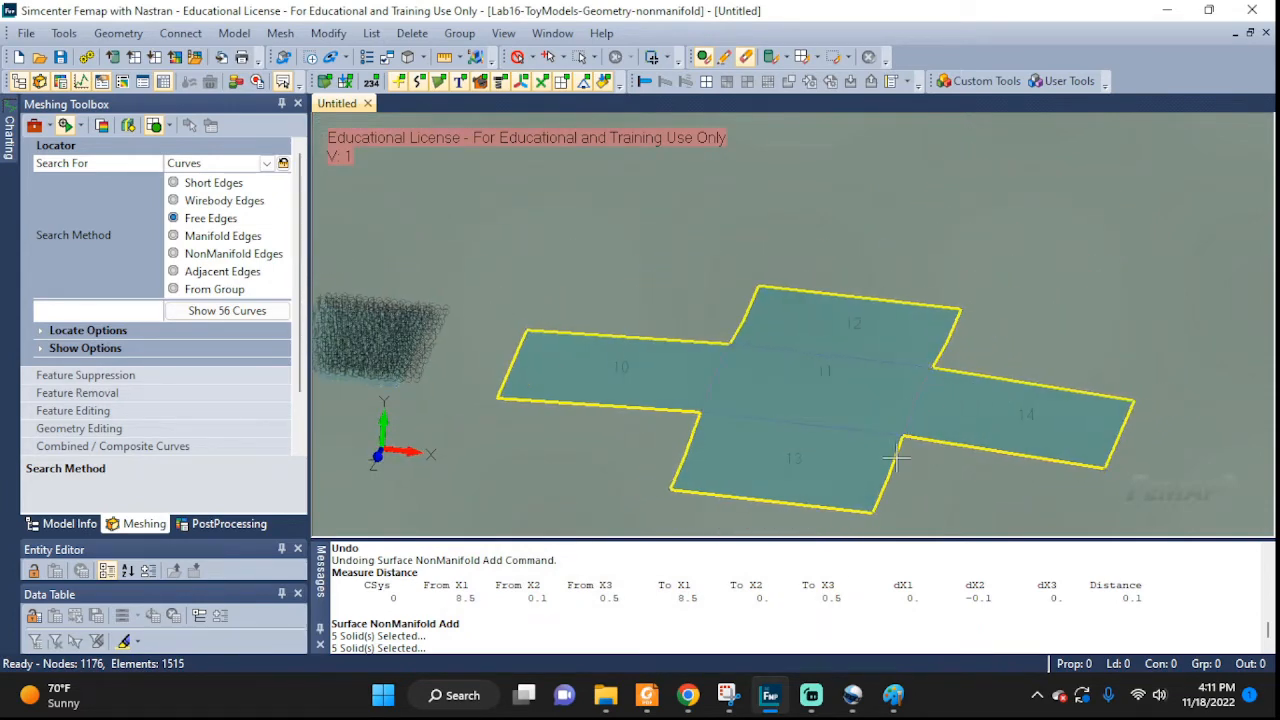
middle_drag(865, 432, 885, 451)
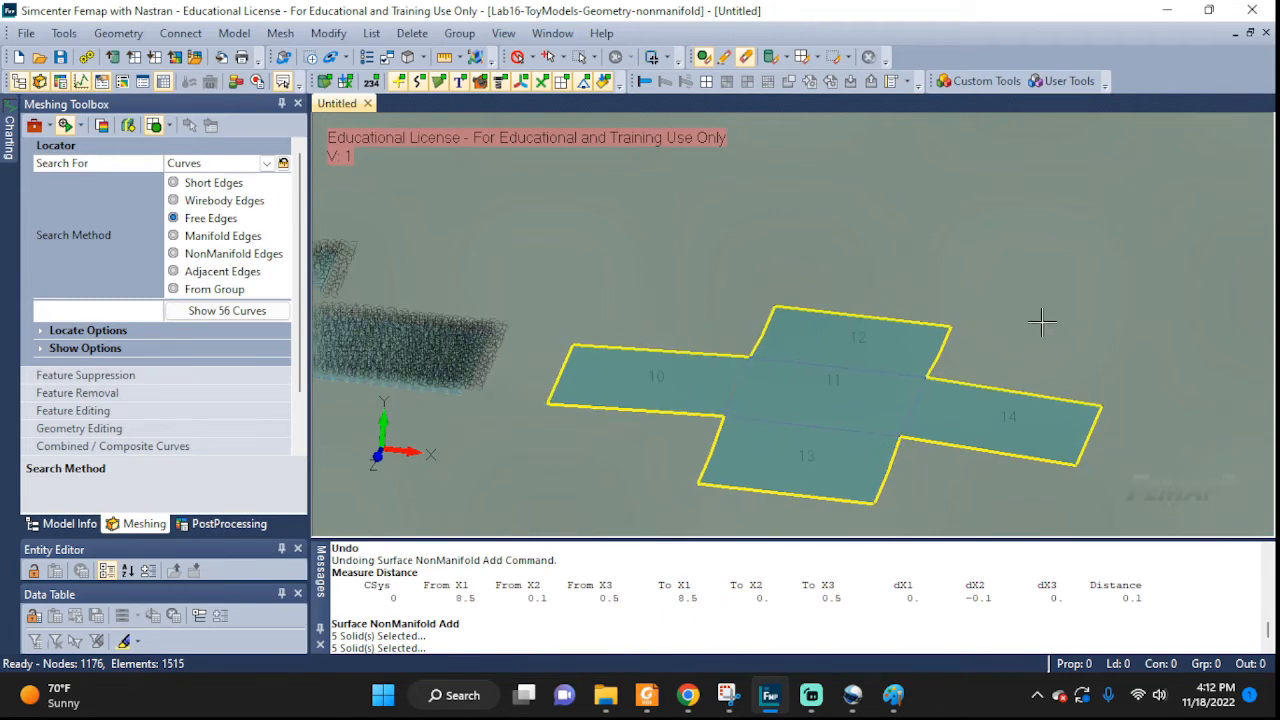
middle_drag(1030, 343, 928, 510)
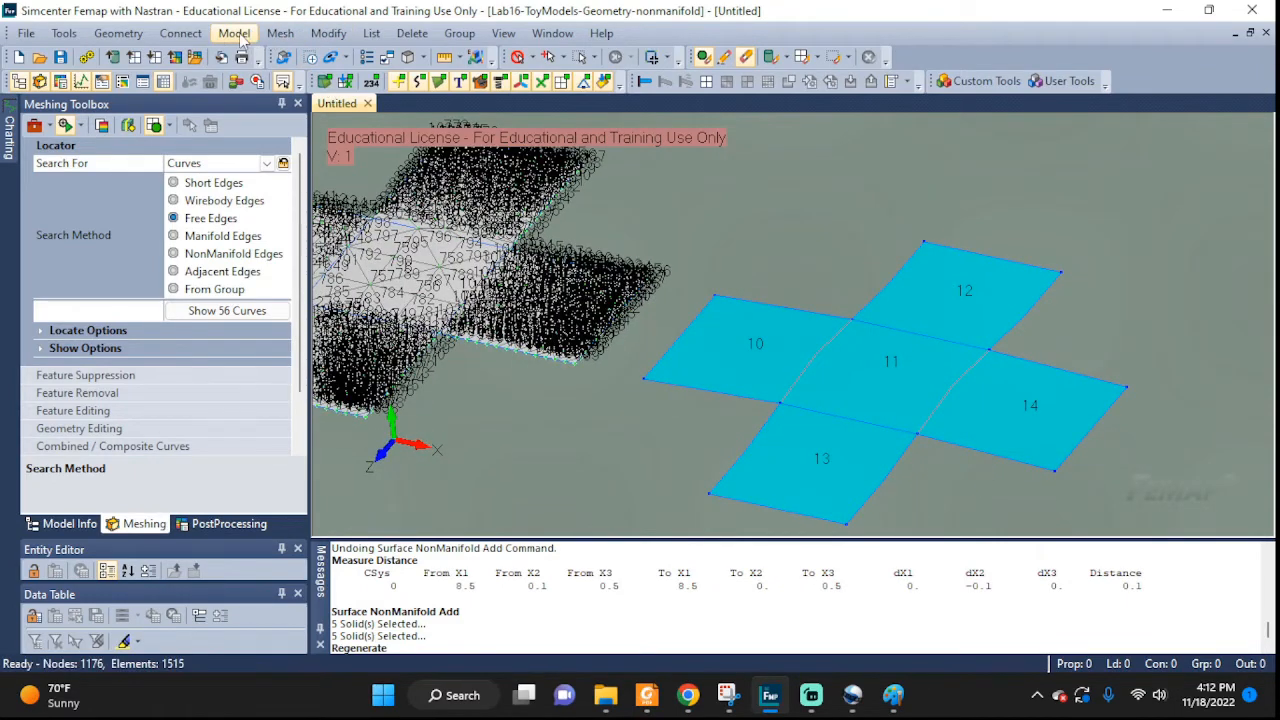
- Set the mesh size on central surface 11 to 0.166667, replacing the mesh sizes on all its curves and keeping Parametric/Equal Length sizing
click(280, 33)
mouse_move(378, 78)
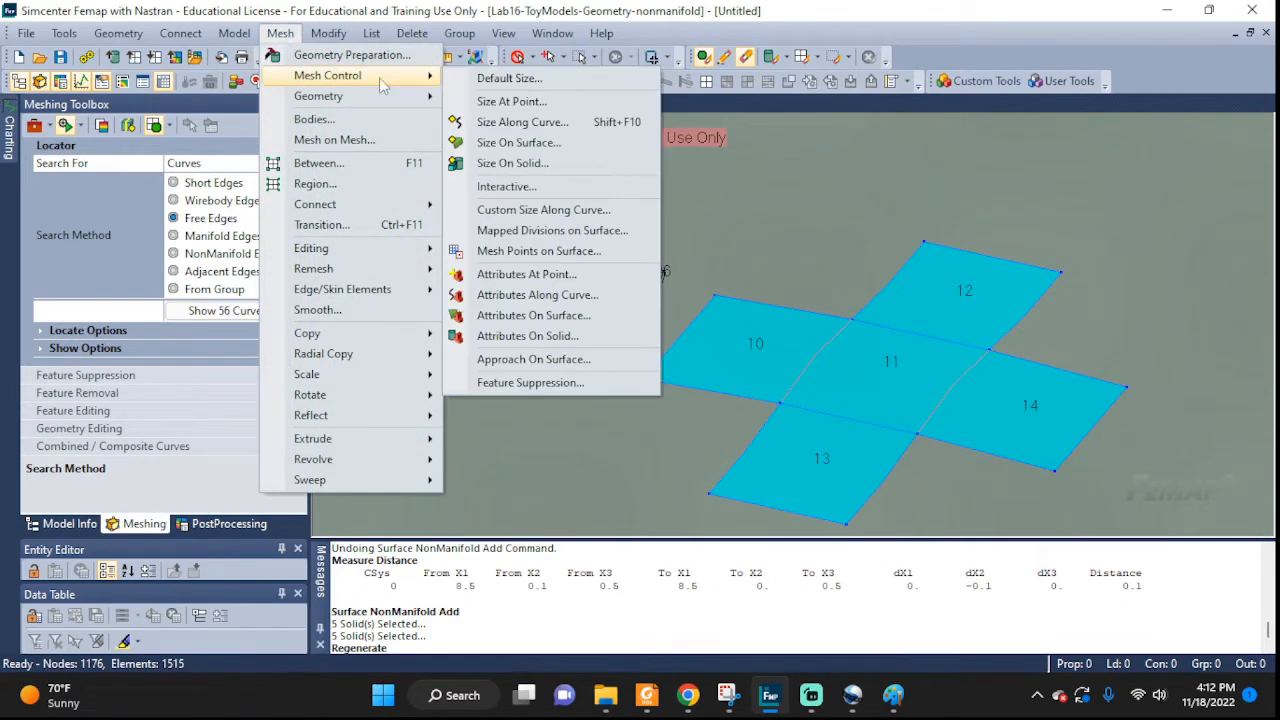
click(515, 142)
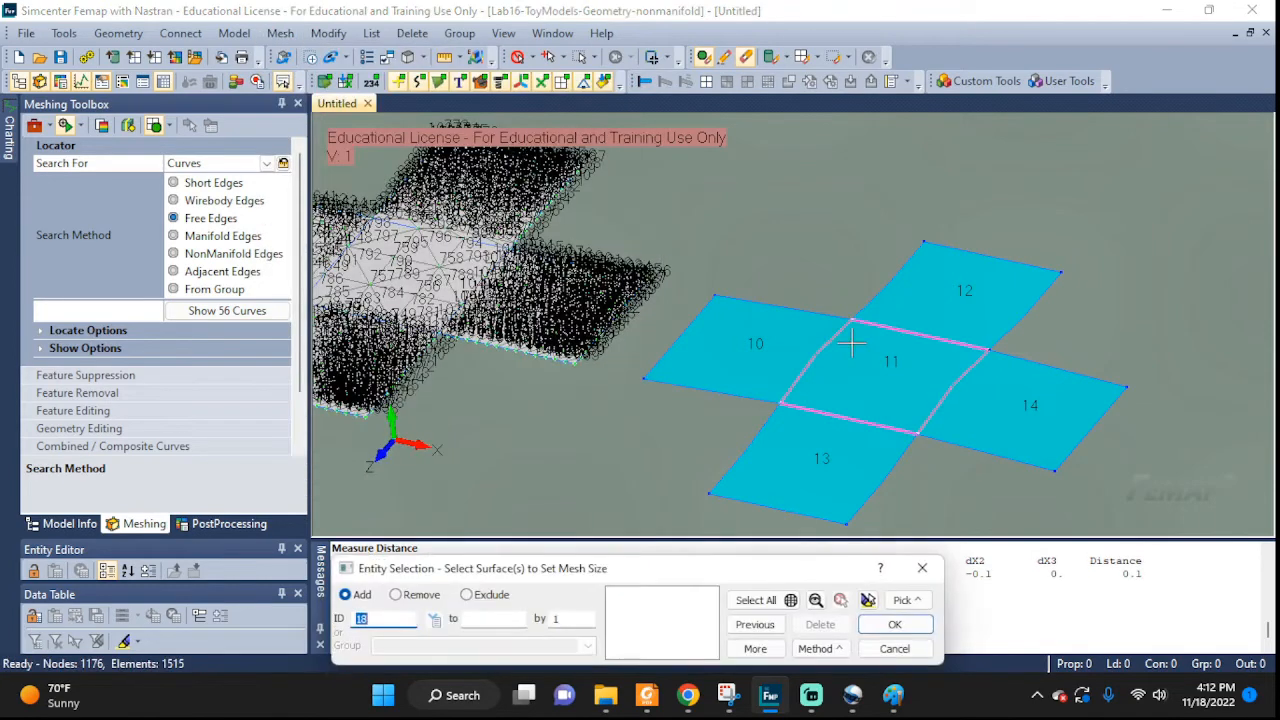
click(889, 383)
click(895, 624)
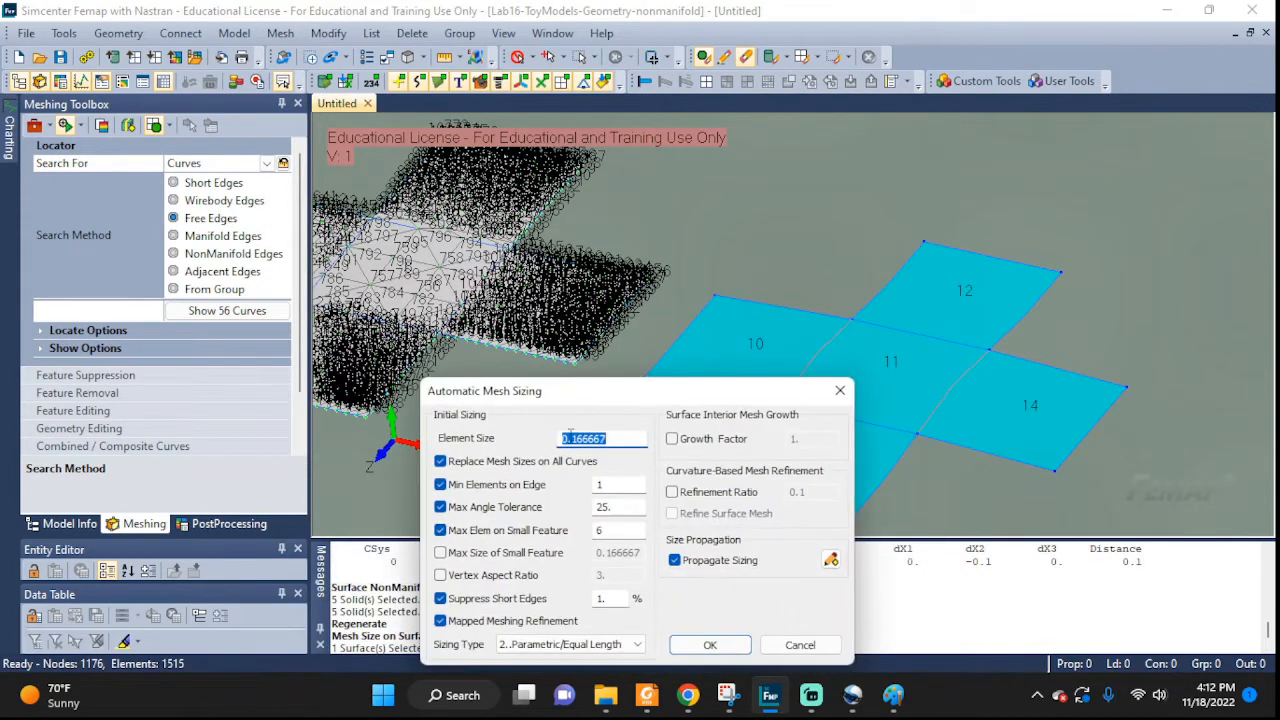
click(713, 645)
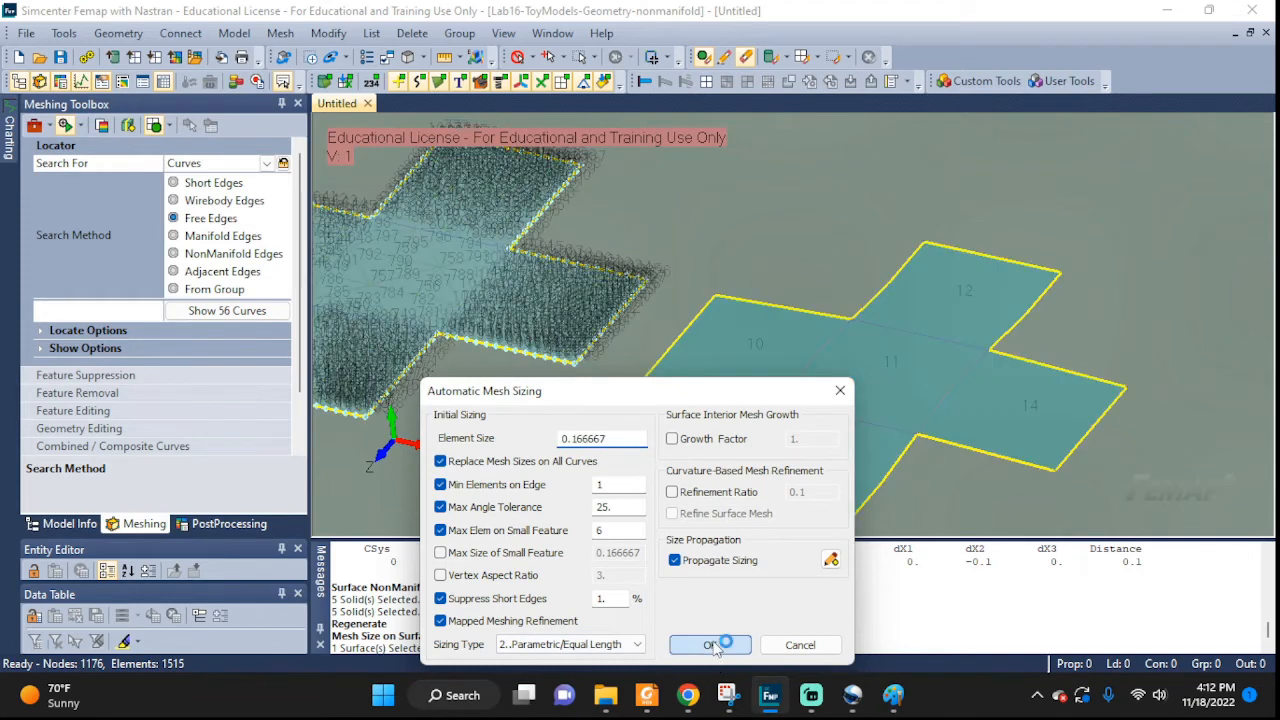
- Set the mesh size on outer surfaces 12, 10, 13 and 14 with Replace Mesh Sizes on All Curves off, and finish sizing
click(948, 316)
click(750, 348)
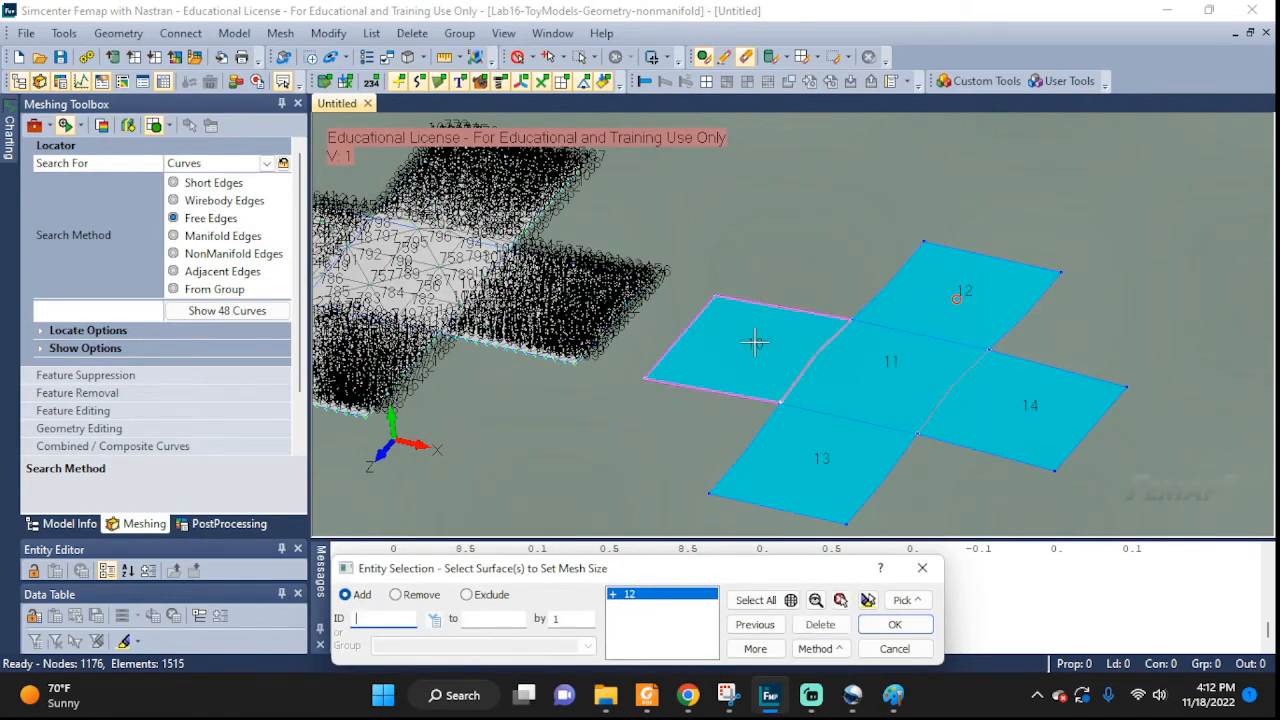
click(815, 465)
click(1024, 410)
click(893, 624)
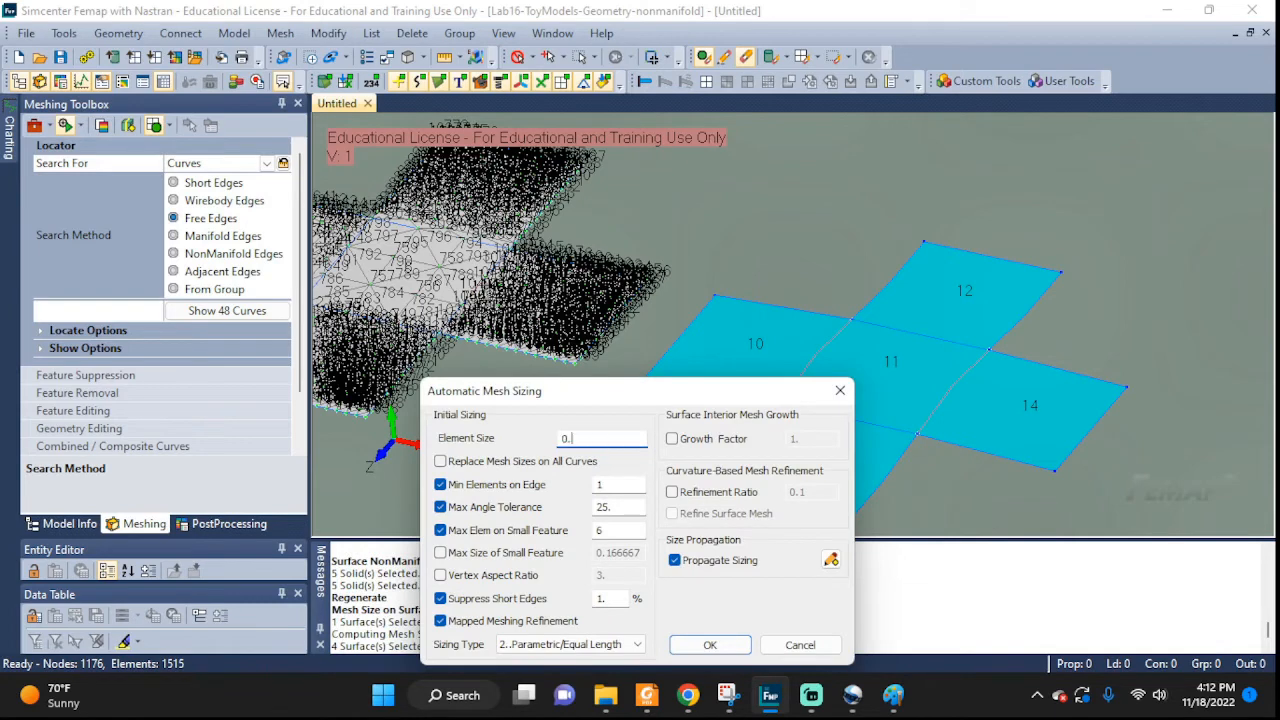
click(710, 645)
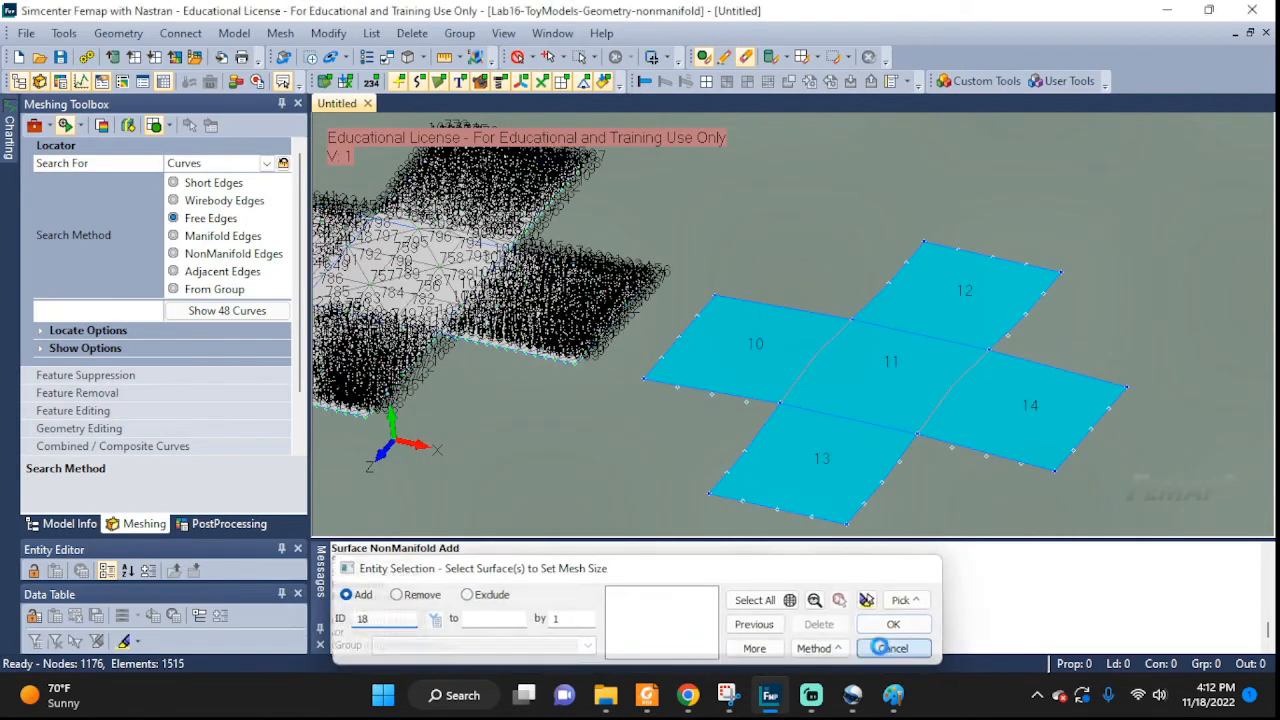
click(880, 648)
- Mesh surfaces 10 to 14 together using the automatic Quad mesher with mapped meshing on and midside nodes off
click(285, 35)
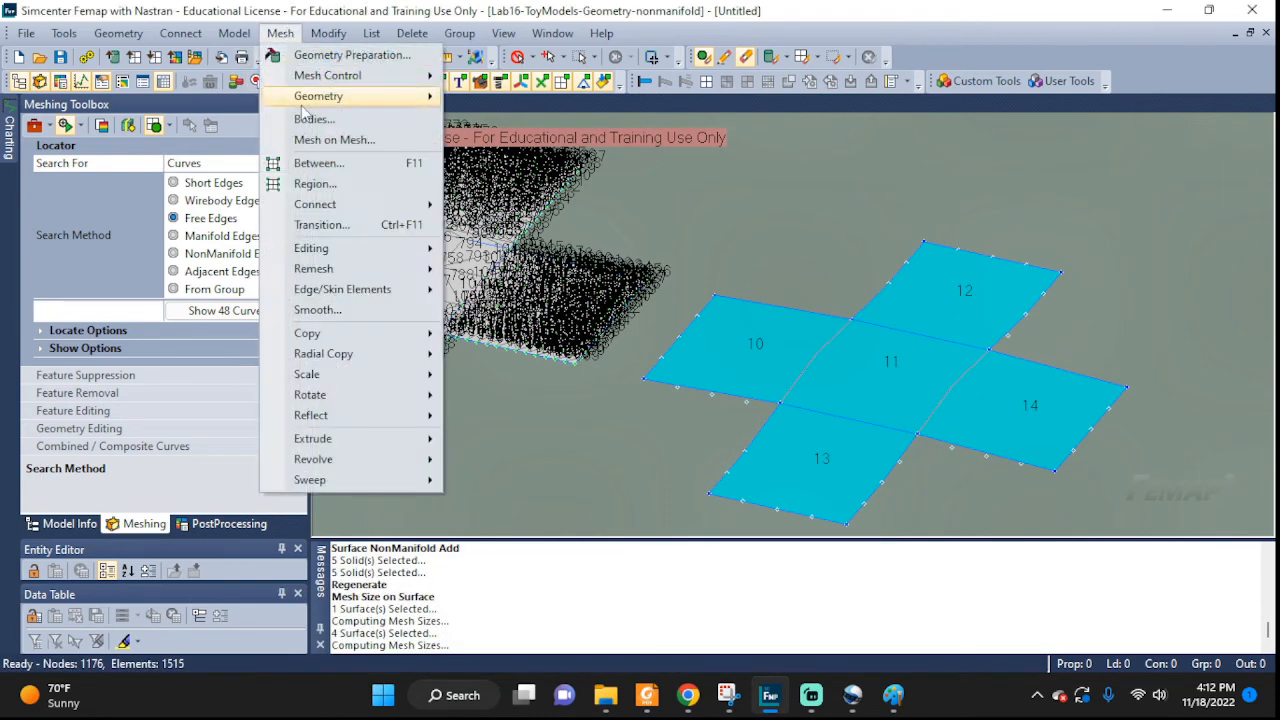
mouse_move(318, 96)
click(517, 147)
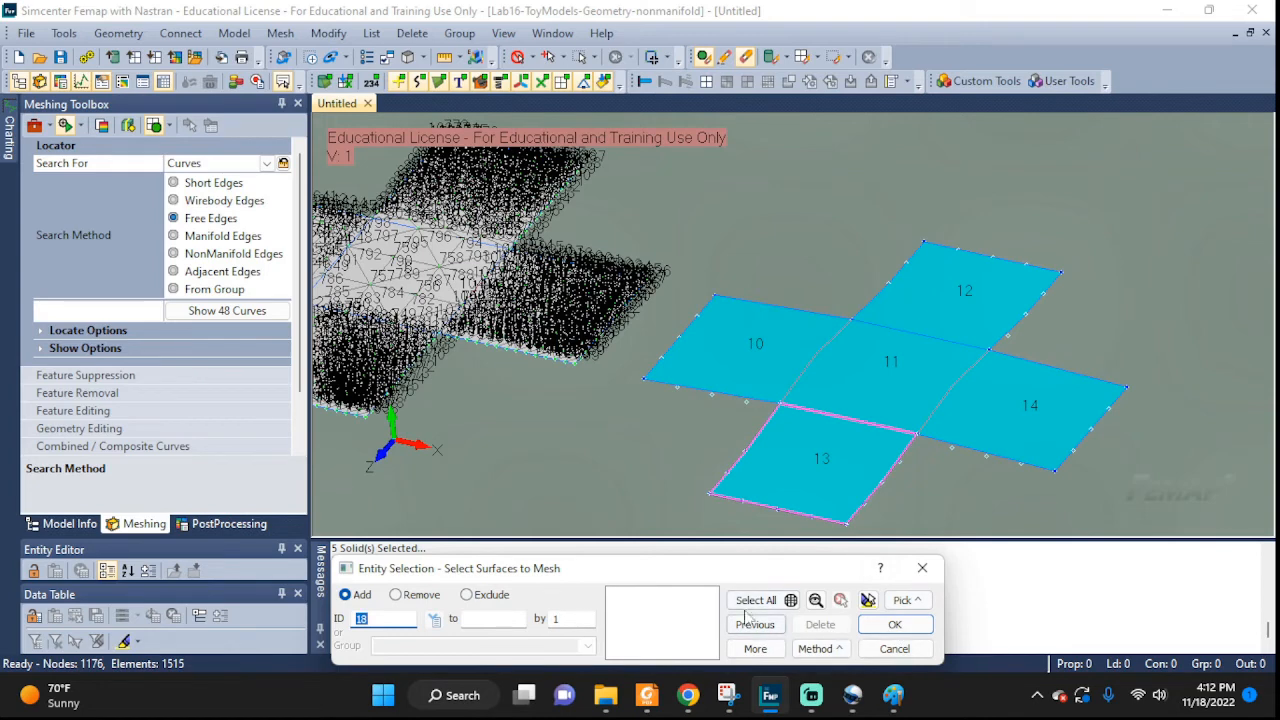
click(768, 484)
click(751, 351)
click(955, 300)
click(1020, 410)
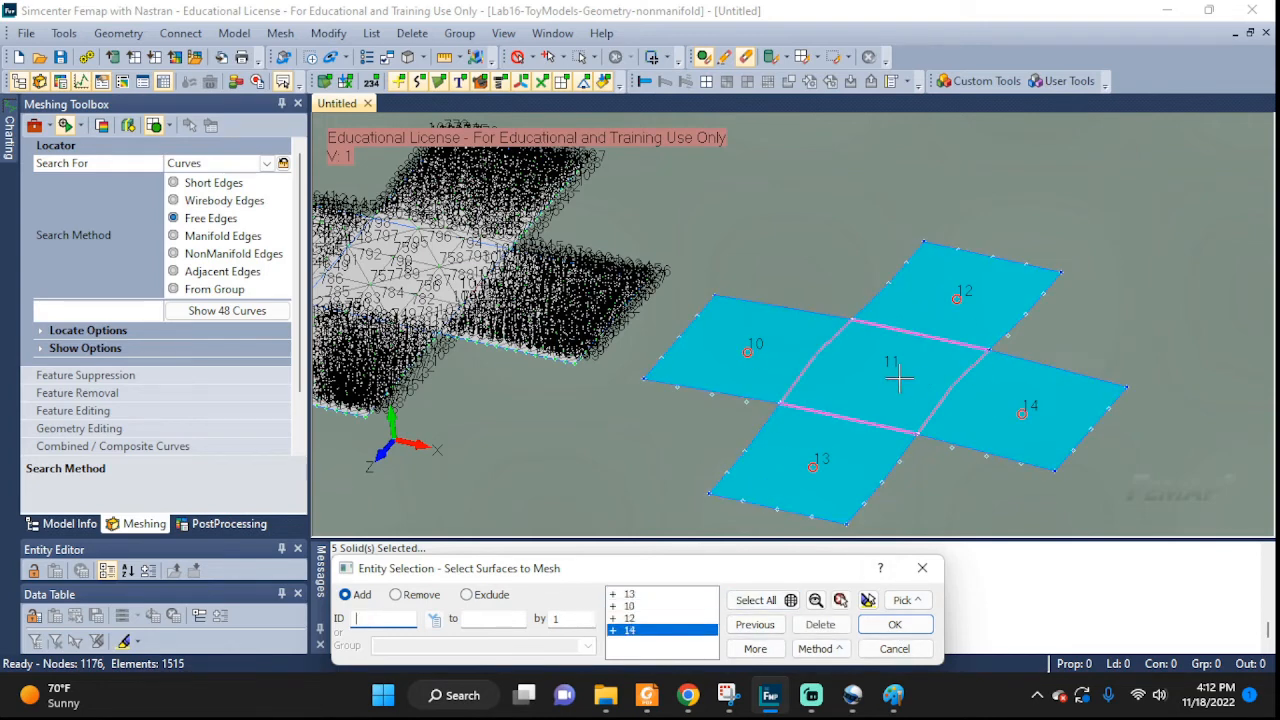
click(894, 624)
mouse_move(893, 695)
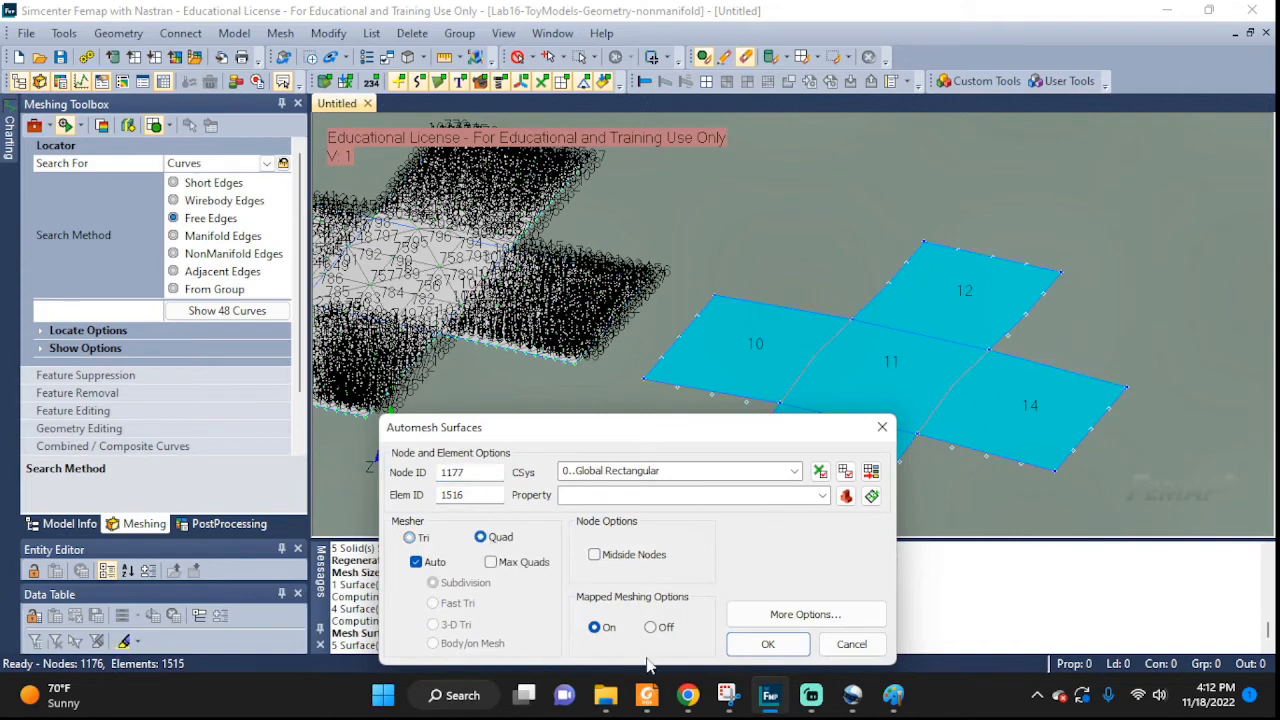
click(767, 644)
click(595, 573)
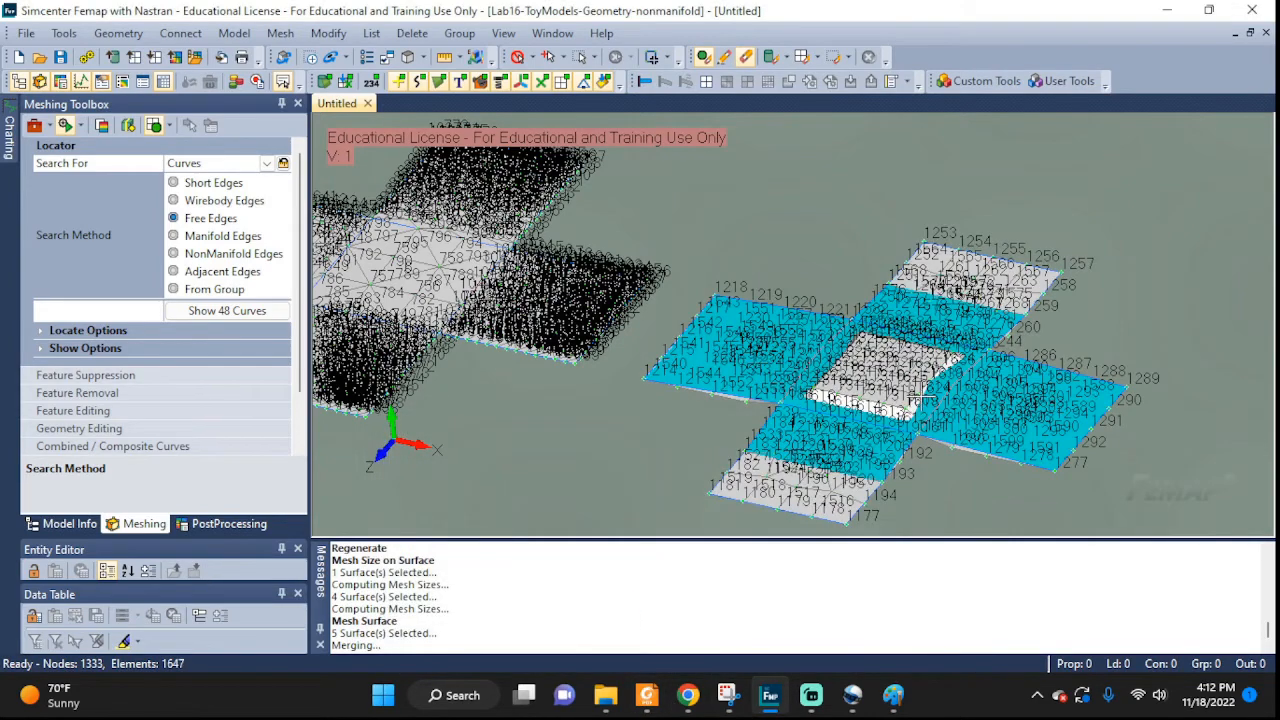
- Hide the geometry so only the new mesh of the offset group is displayed
scroll(920, 400, up, 3)
scroll(925, 407, up, 3)
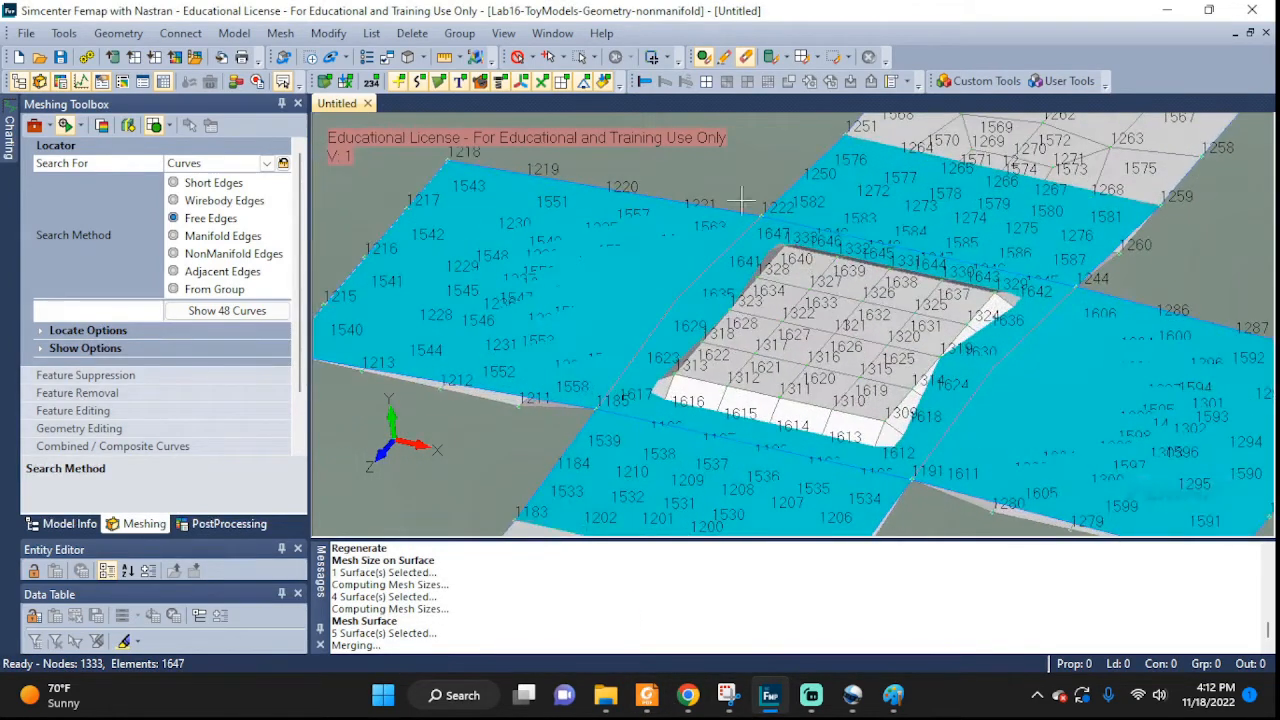
click(326, 82)
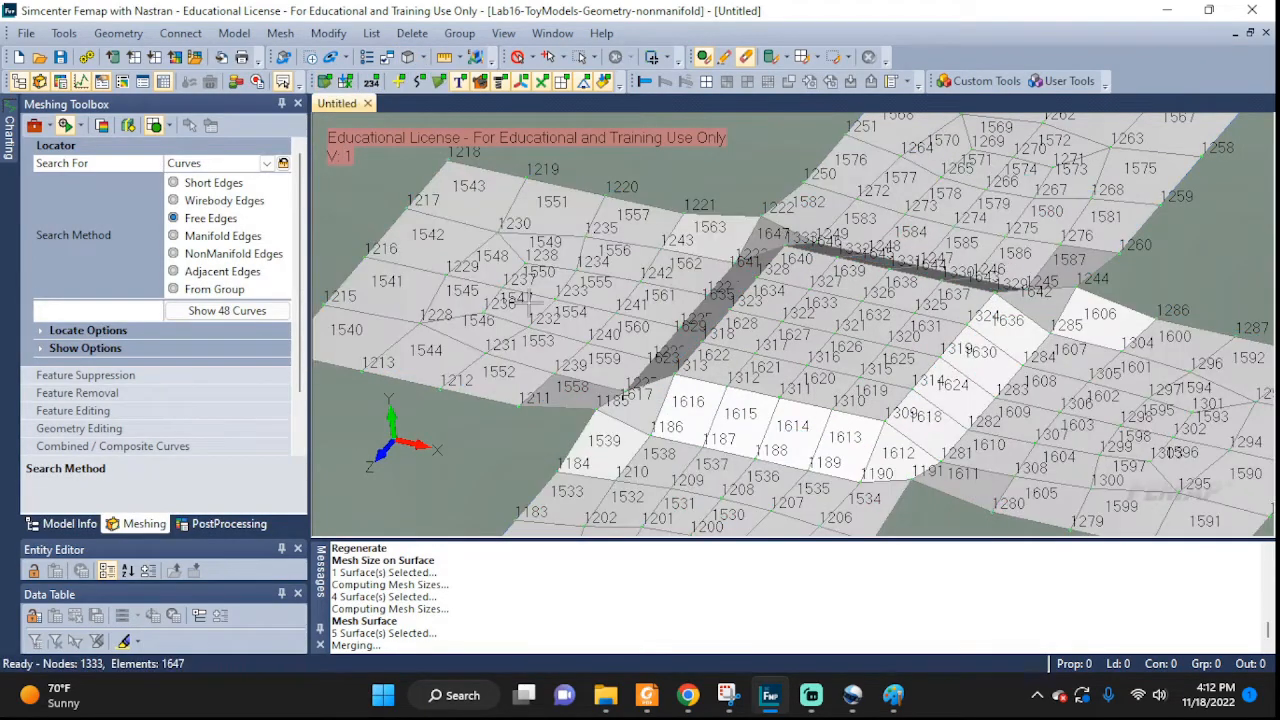
- Examine from several angles how the elements connect the offset central surface to the four outer surfaces along their shared edges
middle_drag(855, 483, 928, 488)
middle_drag(1038, 448, 1038, 428)
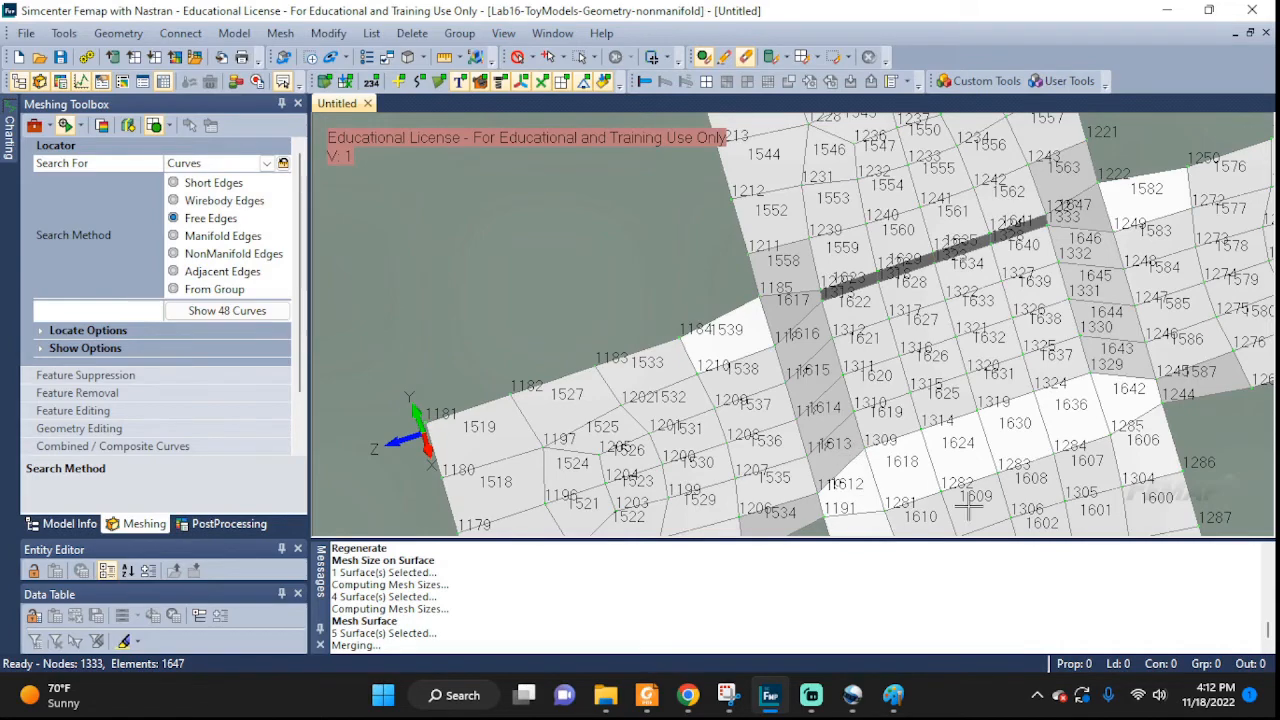
scroll(1147, 405, up, 2)
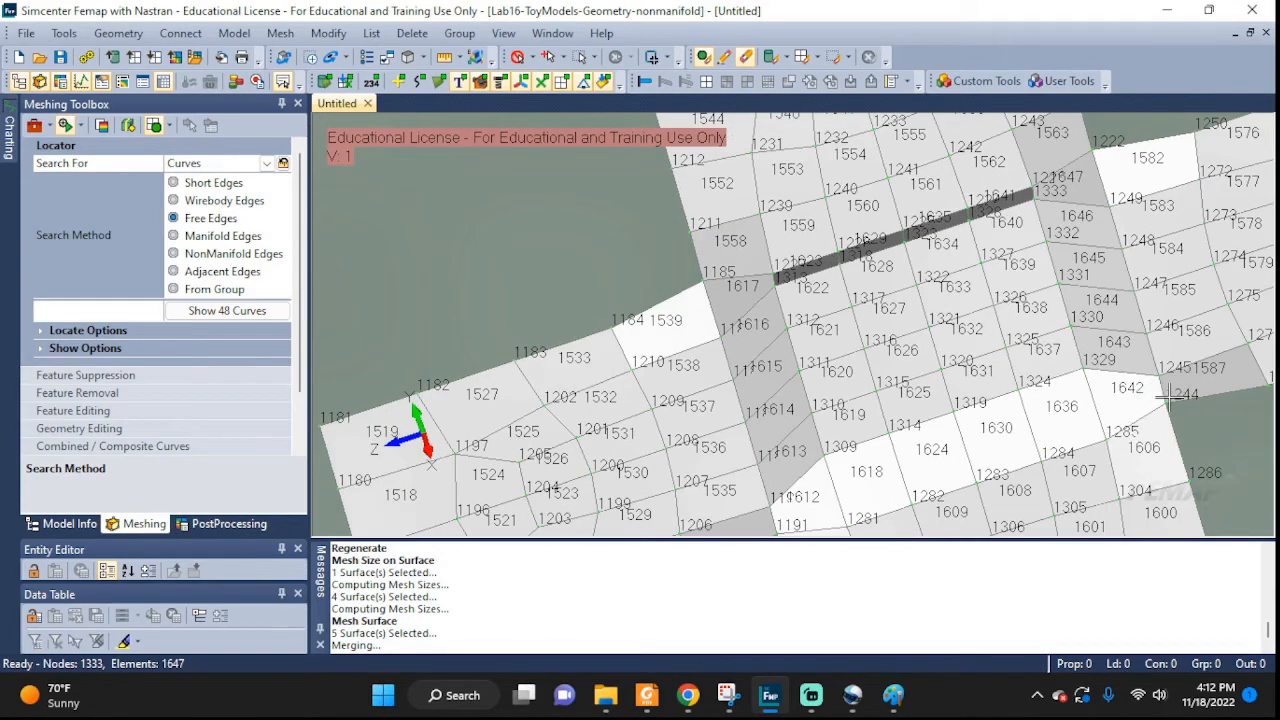
middle_drag(1169, 395, 1171, 405)
middle_drag(1117, 250, 1135, 358)
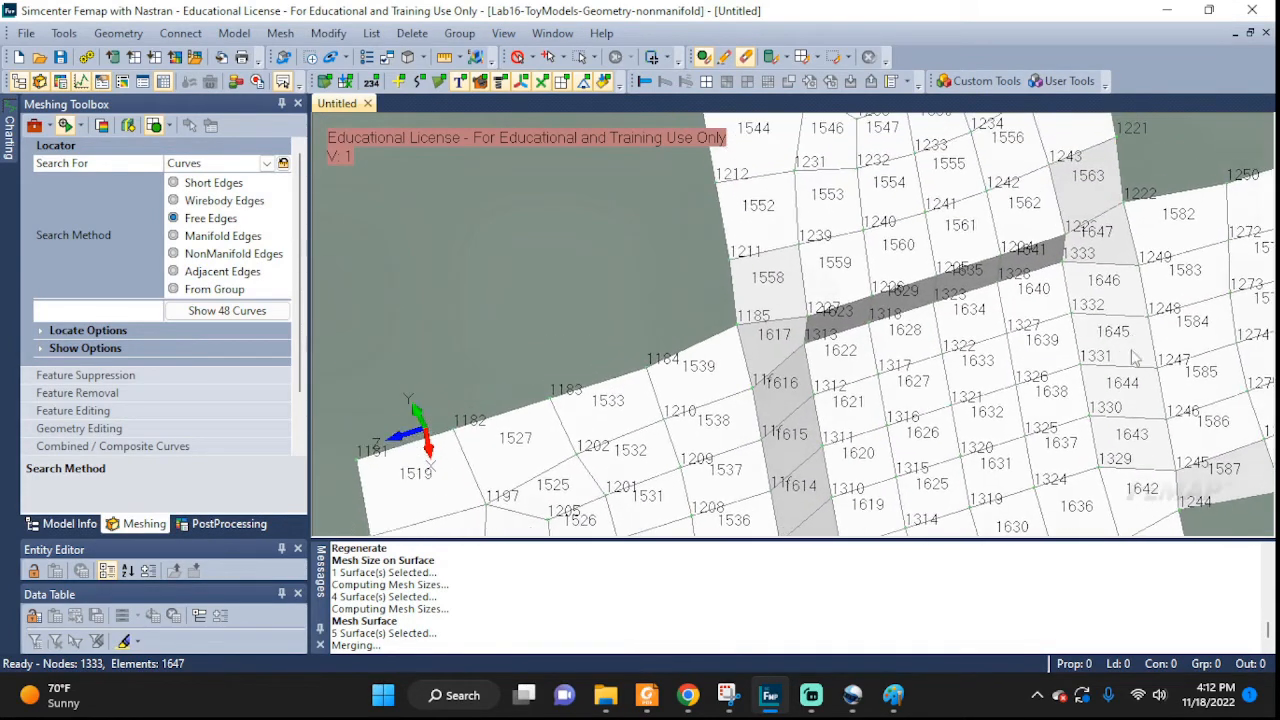
middle_drag(1015, 288, 1072, 340)
middle_drag(1050, 390, 1045, 265)
scroll(1043, 265, down, 2)
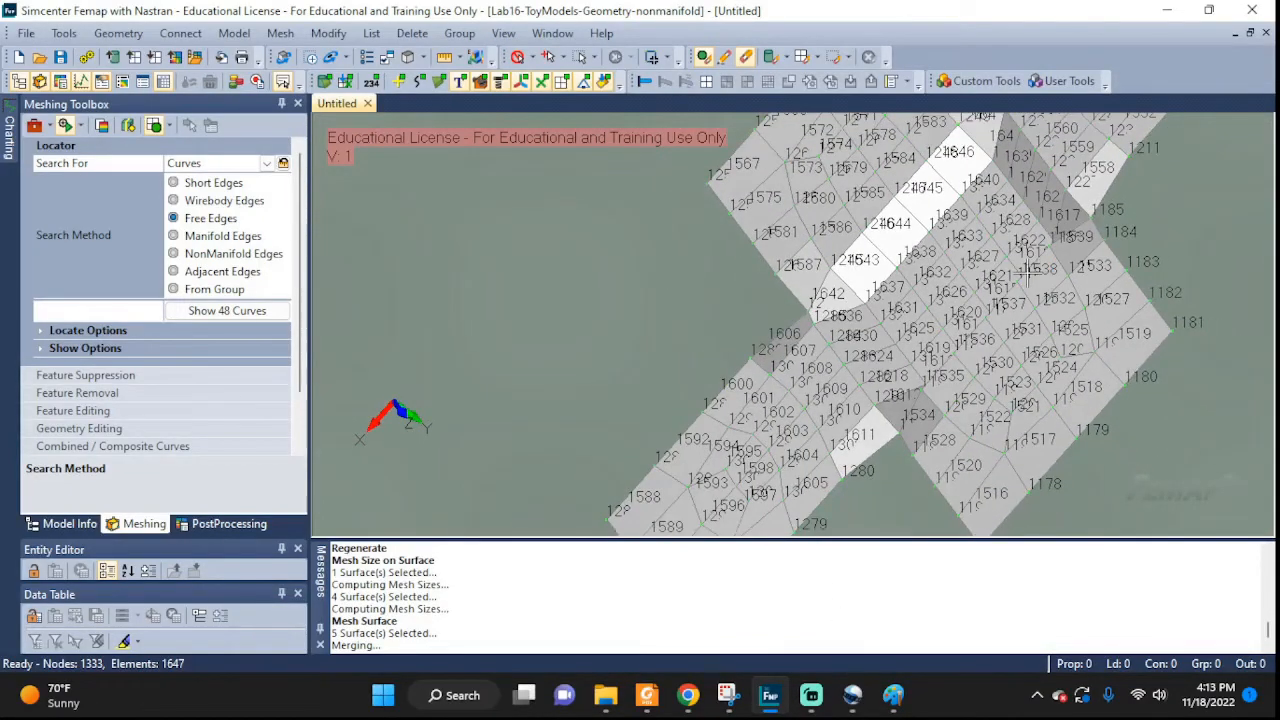
middle_drag(962, 352, 1057, 255)
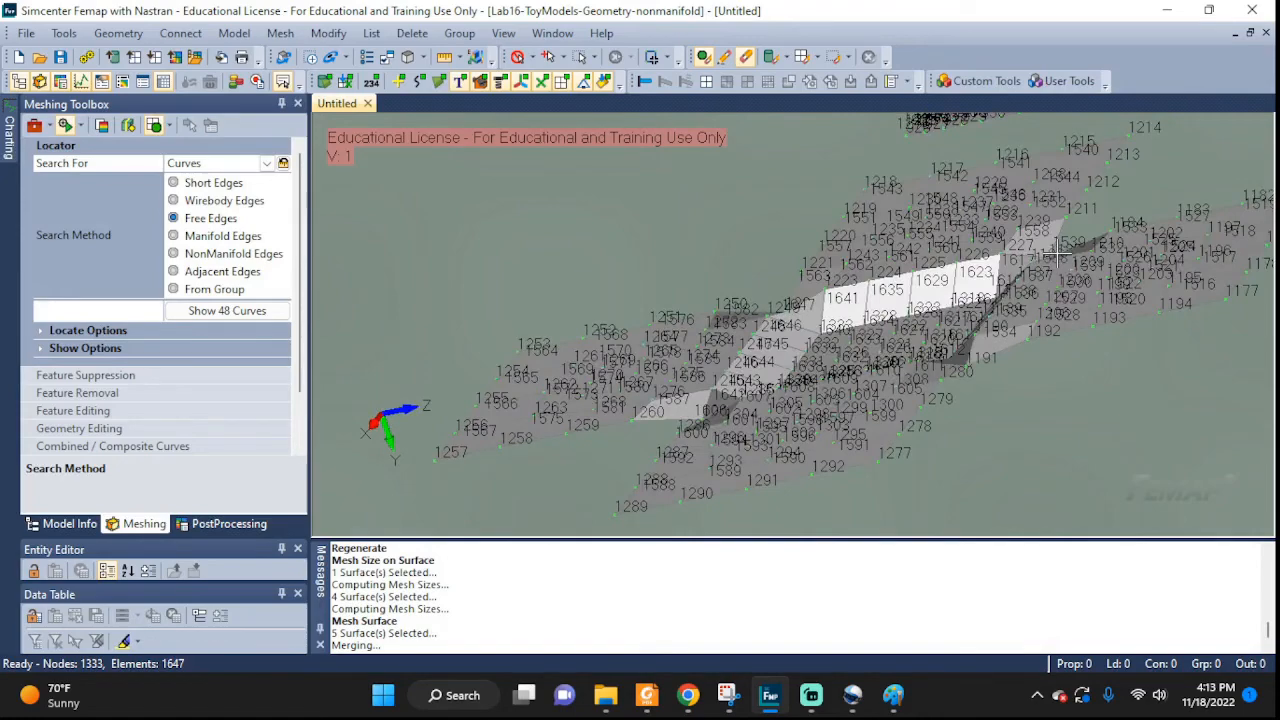